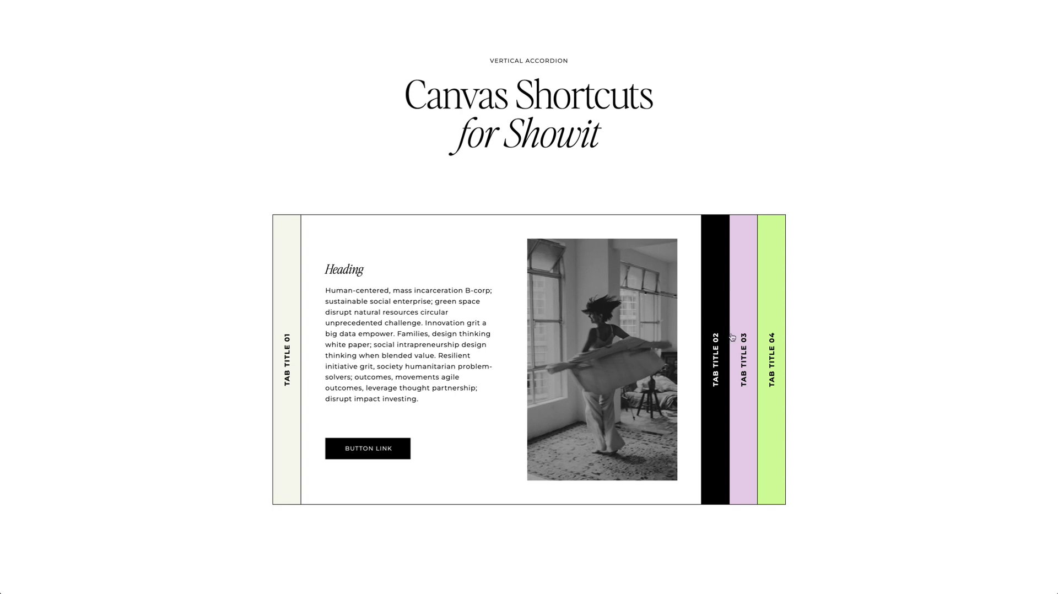
Try out the vertical accordion in the preview by opening each of its four tabs.
click(711, 334)
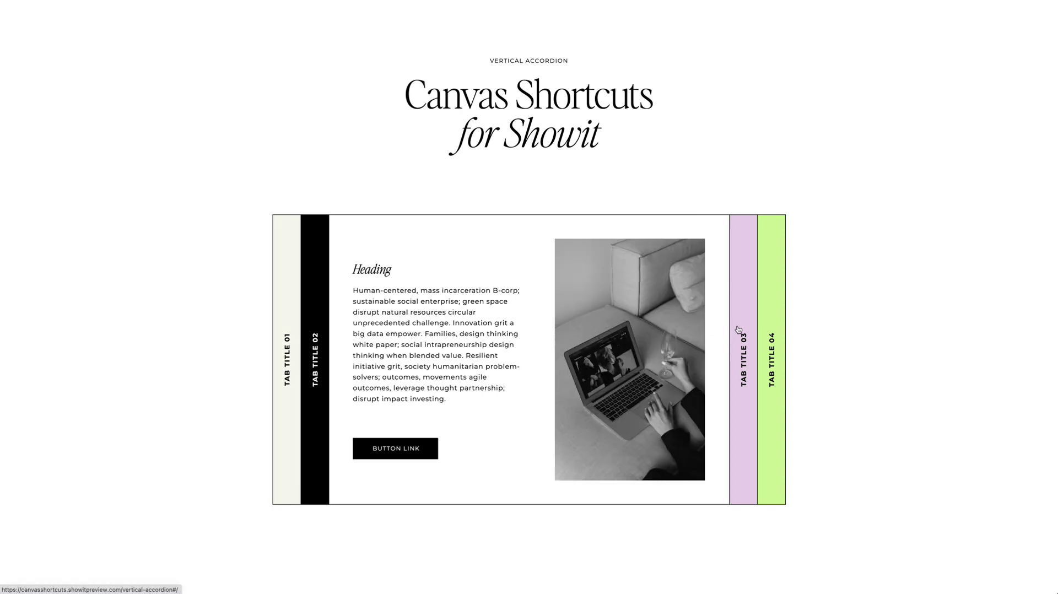
click(737, 331)
click(768, 322)
click(280, 296)
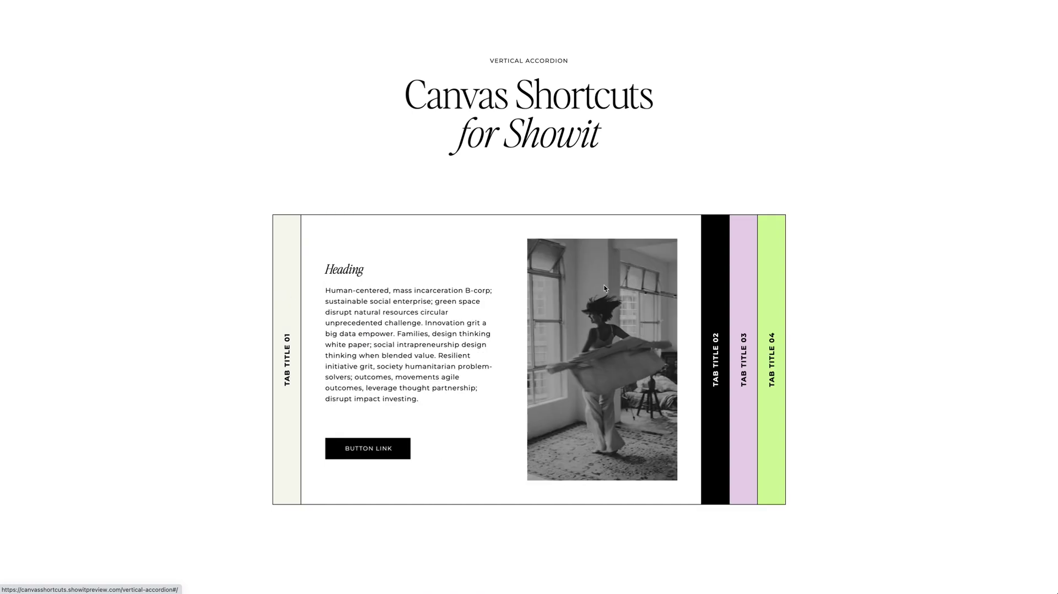
click(718, 315)
click(738, 318)
click(778, 319)
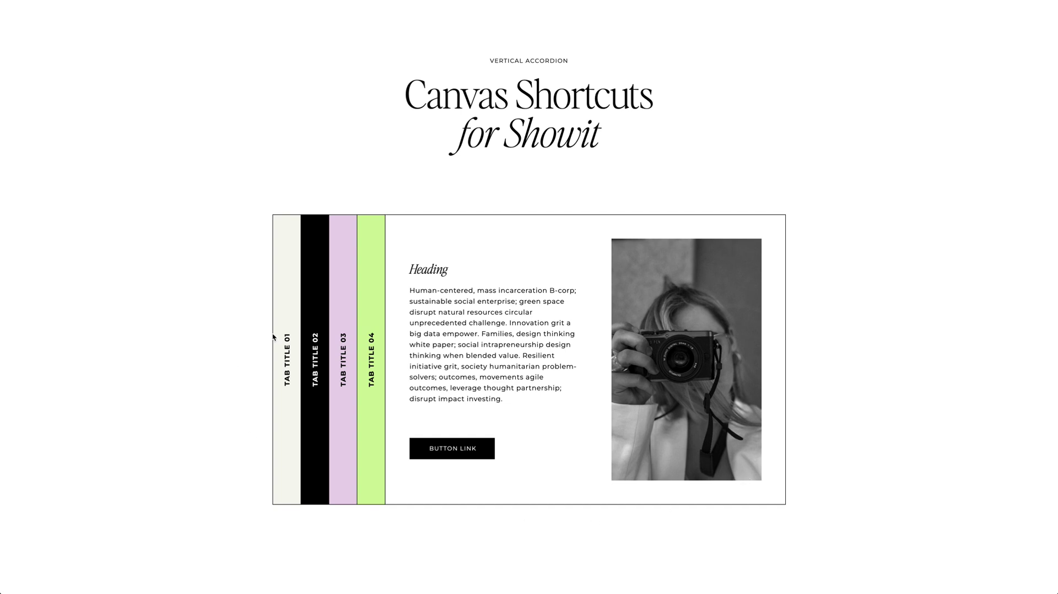
click(317, 315)
click(295, 324)
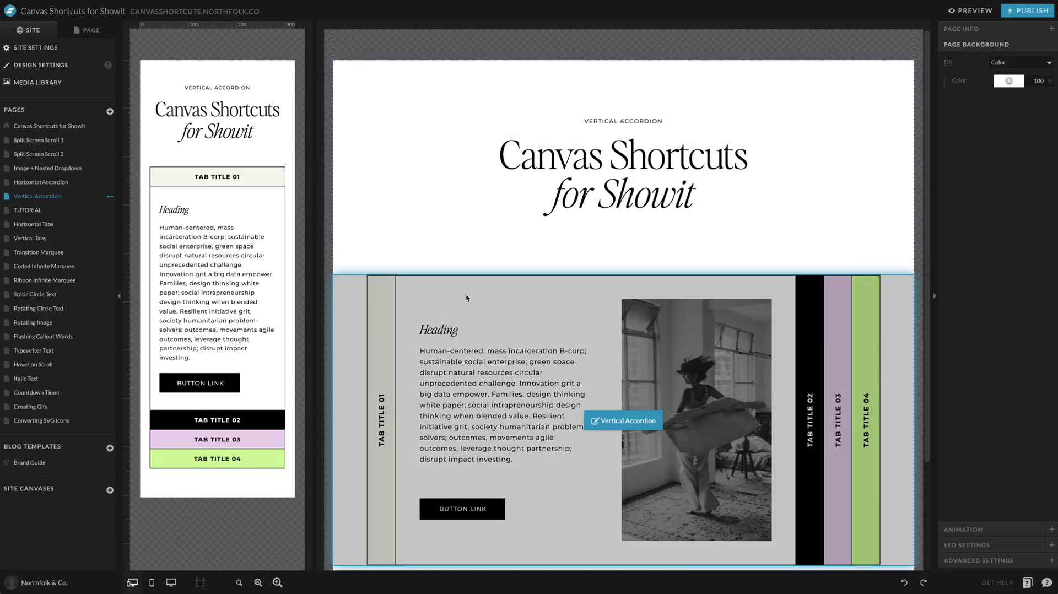
Add a blank canvas below the header on the TUTORIAL page and extend its desktop height to about 904 px.
scroll(908, 269, down, 3)
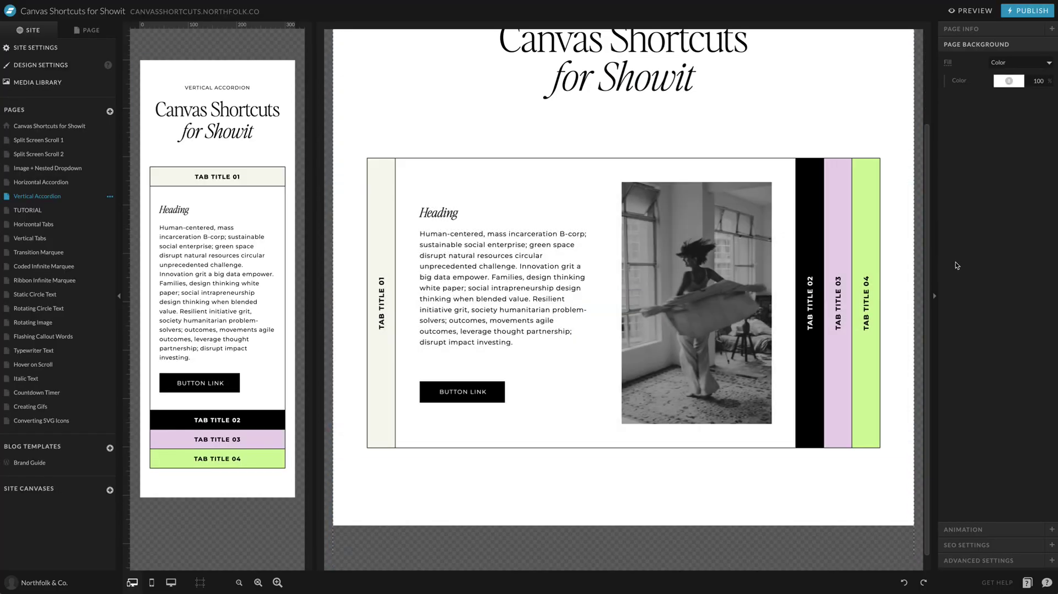
click(908, 269)
scroll(589, 91, up, 2)
click(49, 207)
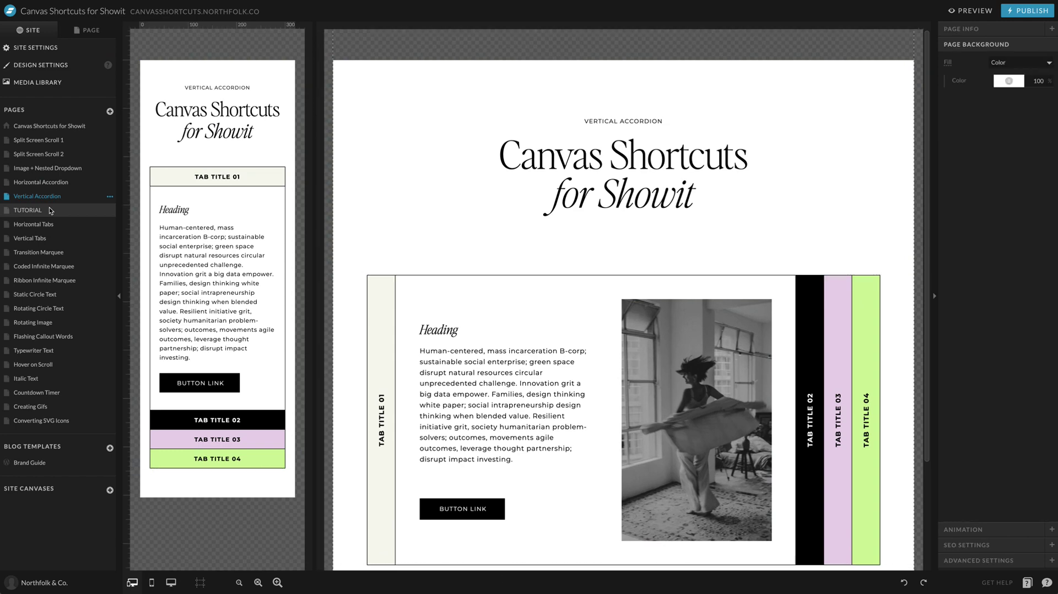
click(87, 29)
click(109, 52)
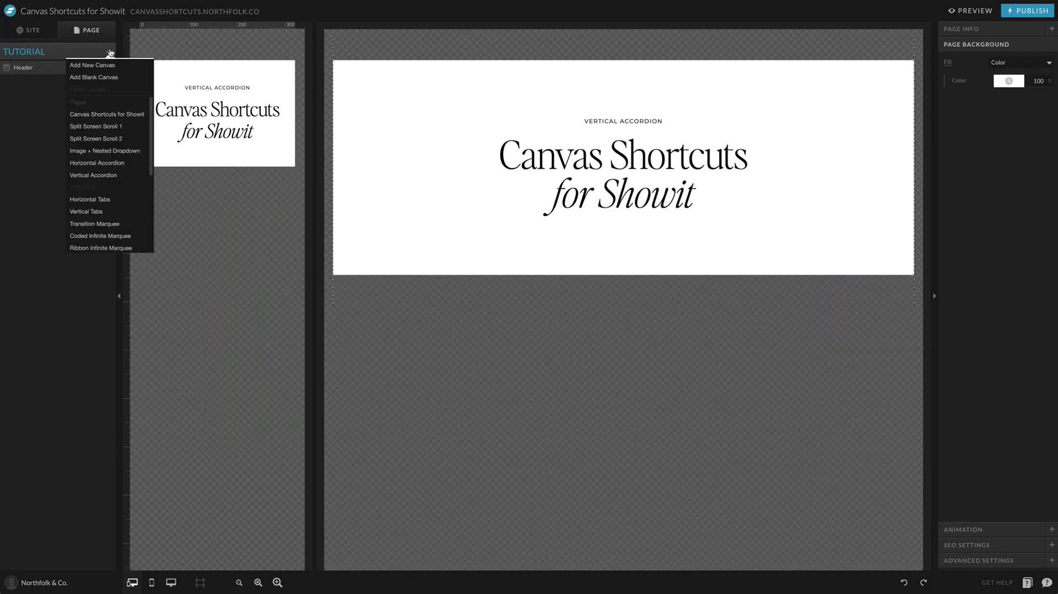
click(102, 69)
click(560, 328)
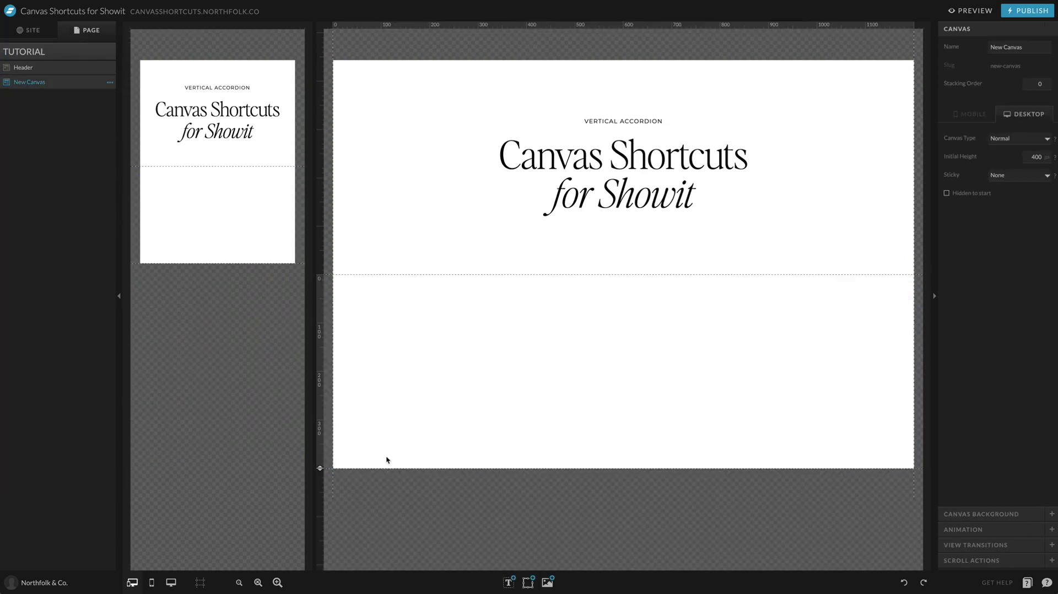
drag(320, 468, 317, 568)
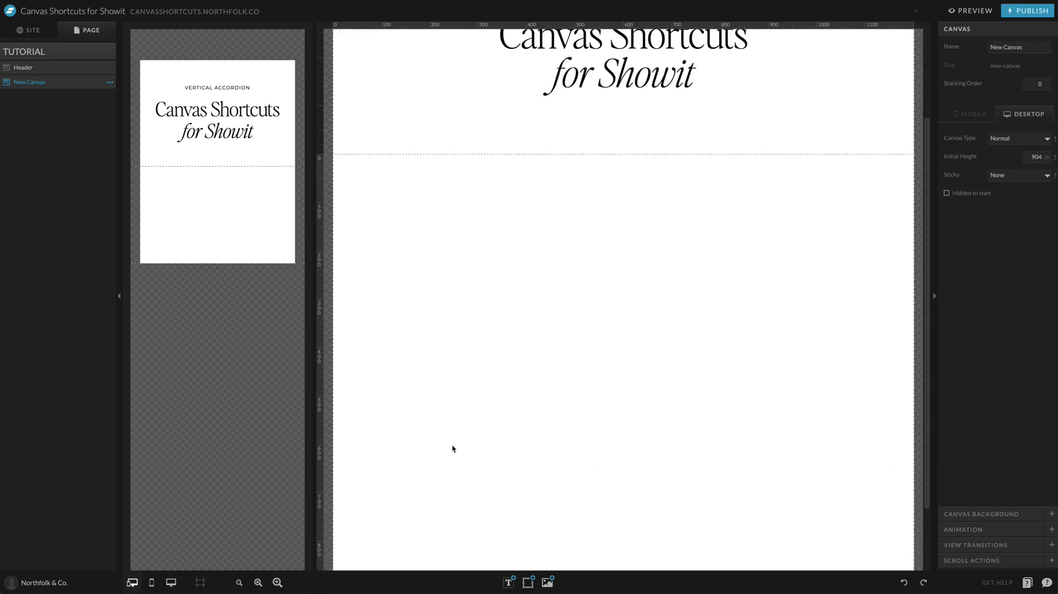
scroll(461, 443, down, 2)
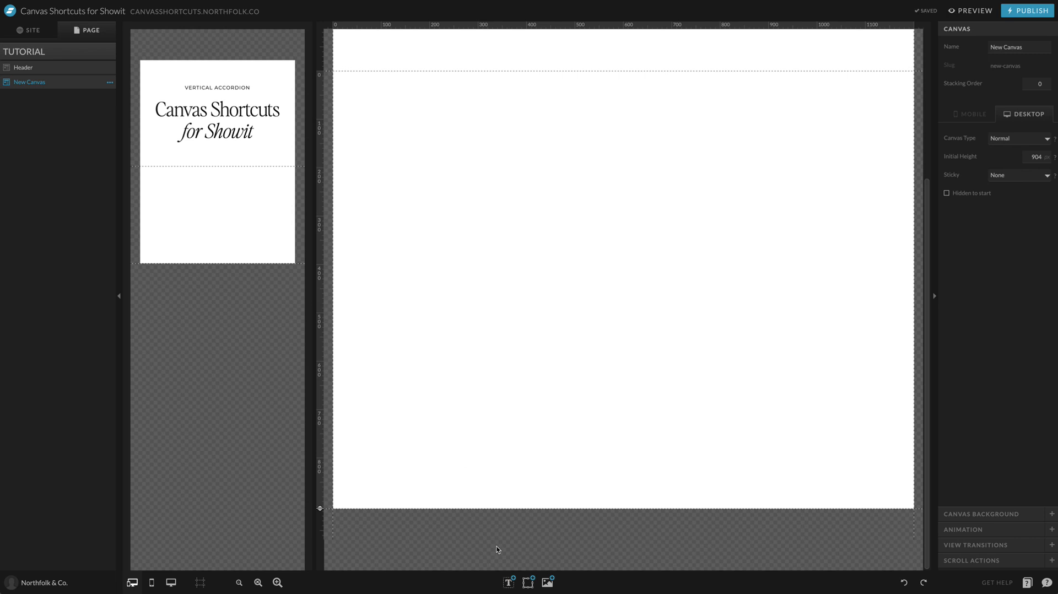
Examine the finished accordion canvas and its TAB TITLE 01 label on the Vertical Accordion page.
click(32, 30)
click(42, 196)
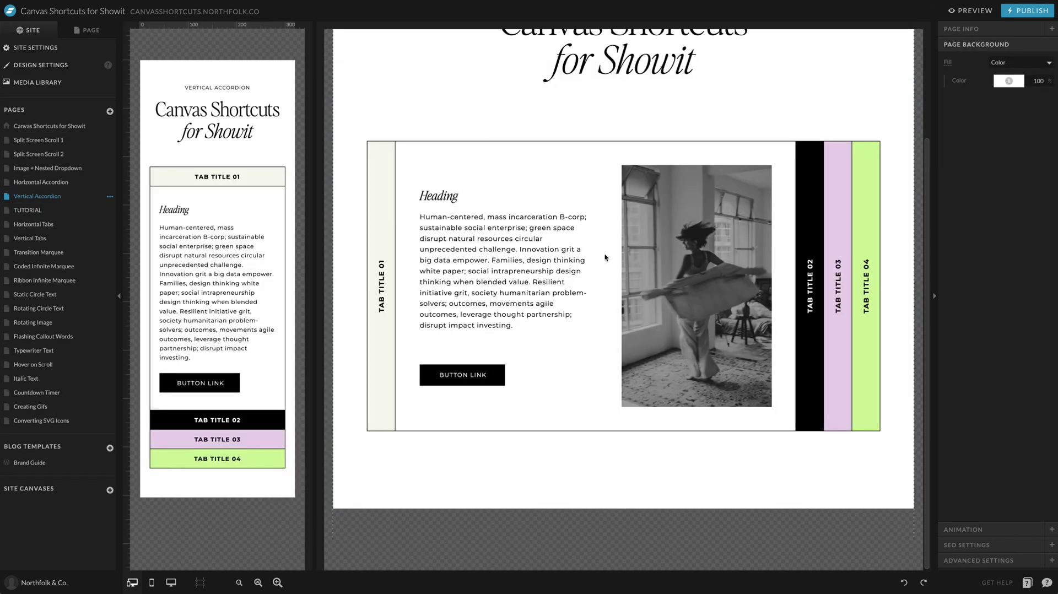
click(373, 213)
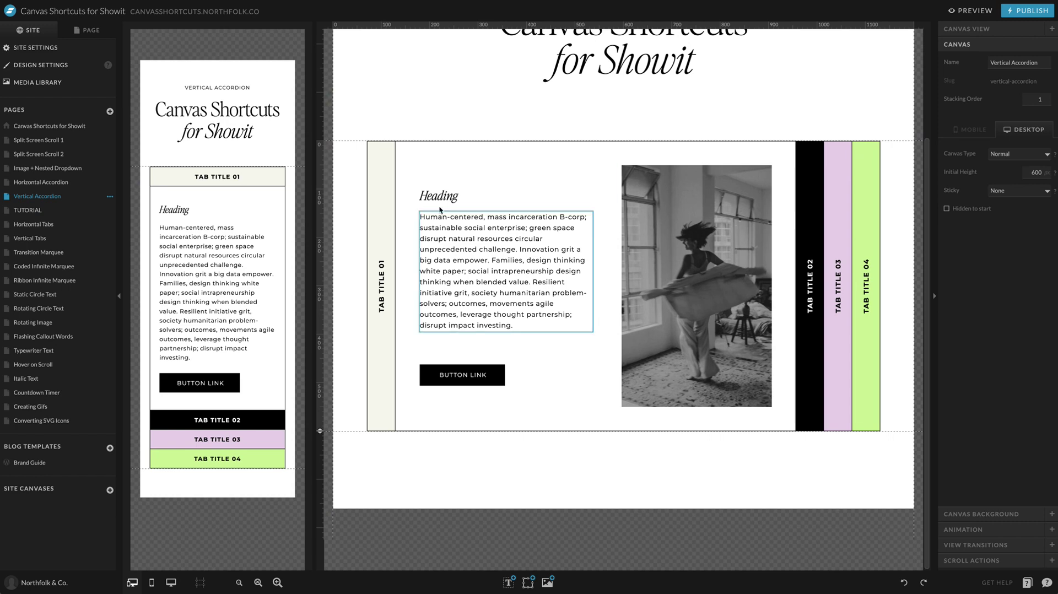
click(381, 287)
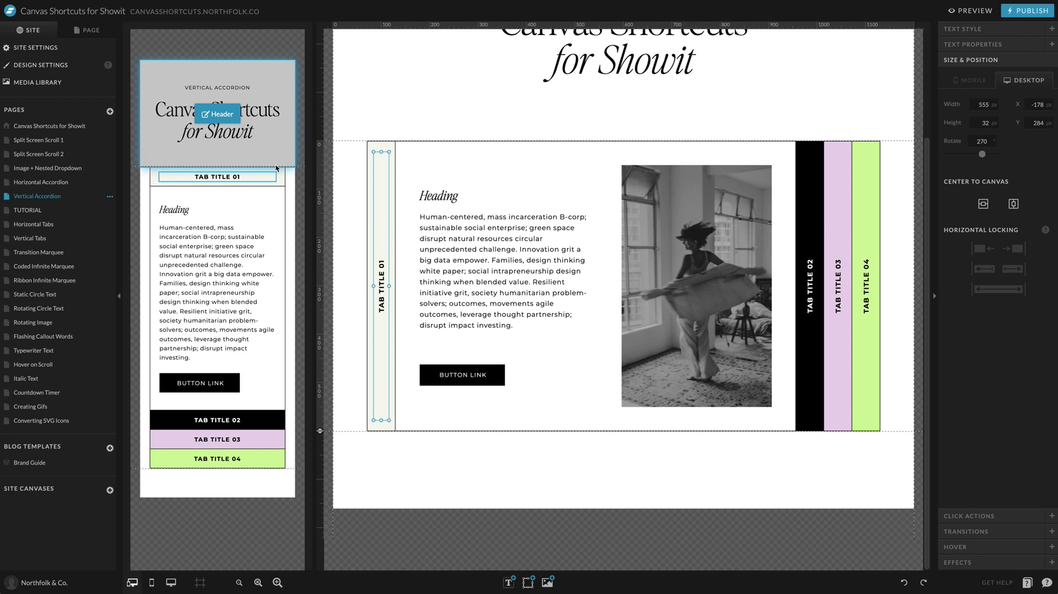
Add a rectangle to the new canvas on the TUTORIAL page and align it to the canvas's top-left corner.
click(41, 210)
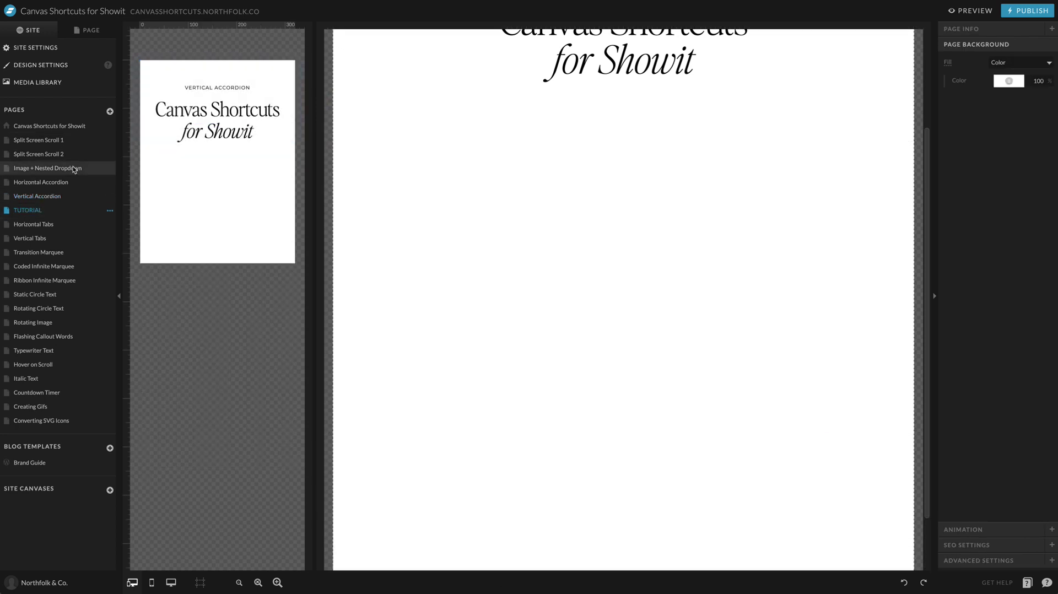
click(99, 31)
click(711, 342)
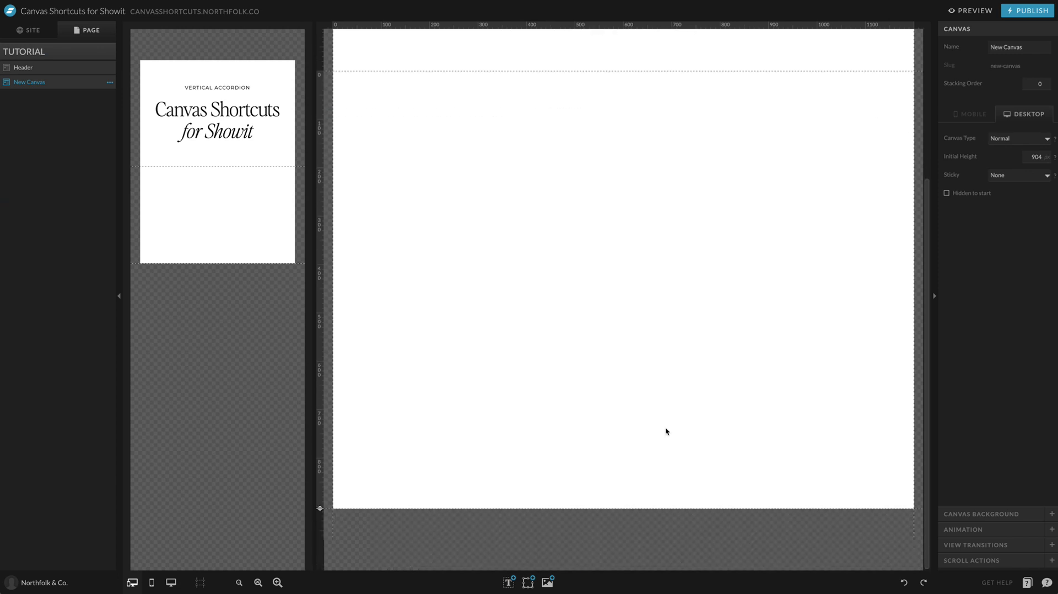
scroll(551, 419, up, 1)
click(528, 583)
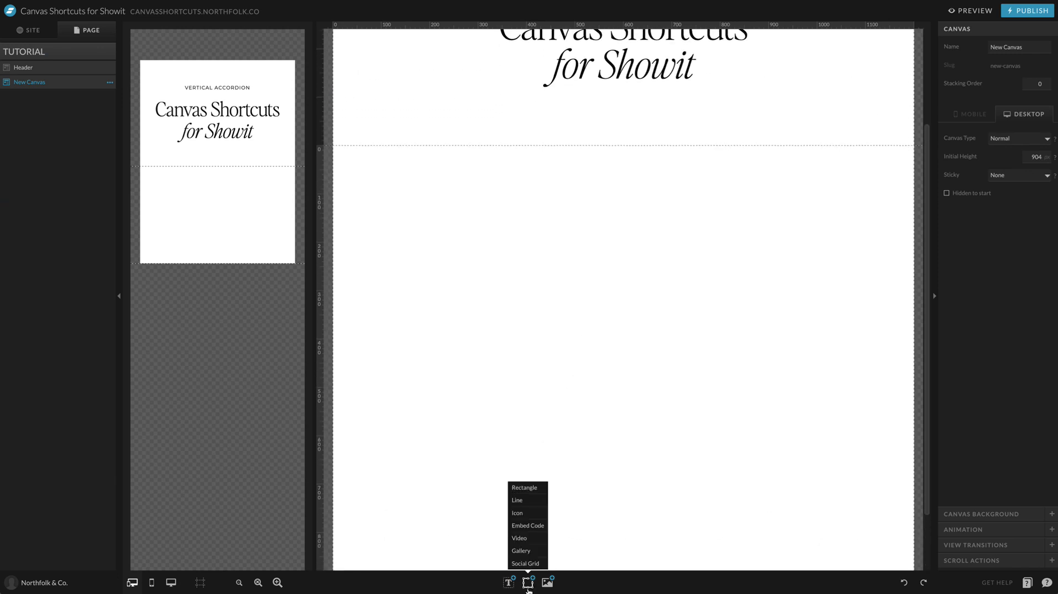
click(526, 495)
drag(633, 342, 457, 213)
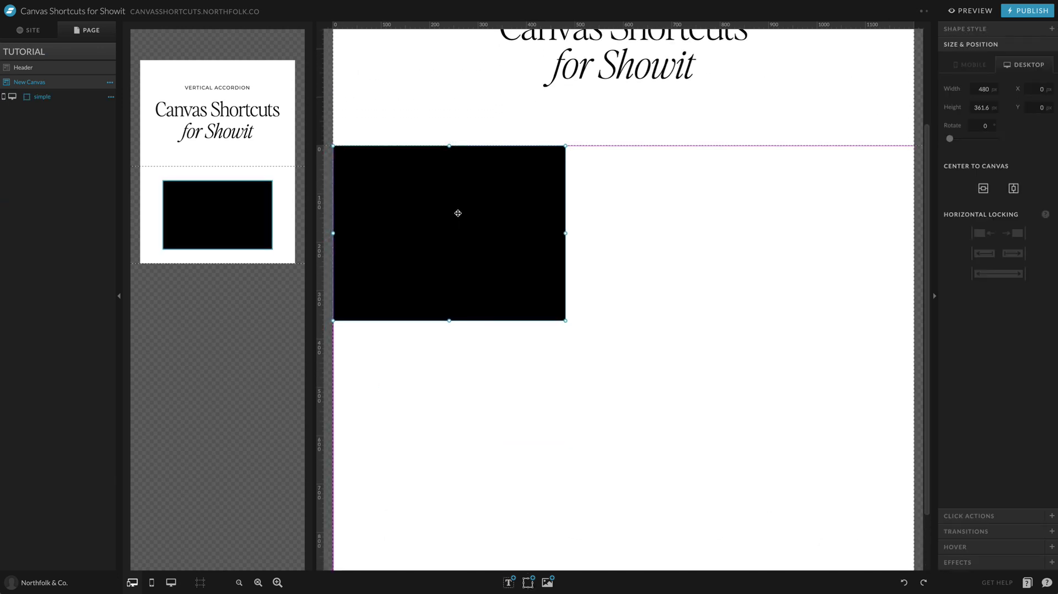
Enlarge the desktop rectangle to about 1200 by 546 px and lock it to stretch across the full width.
drag(565, 321, 913, 410)
click(980, 274)
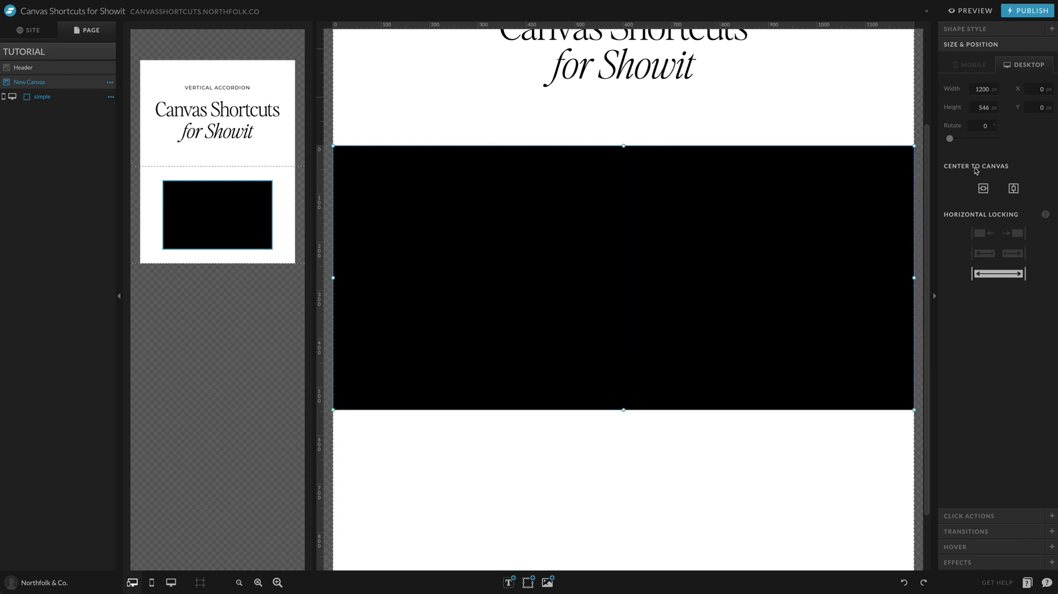
Give the rectangle a white fill and a 1 px black border.
click(984, 44)
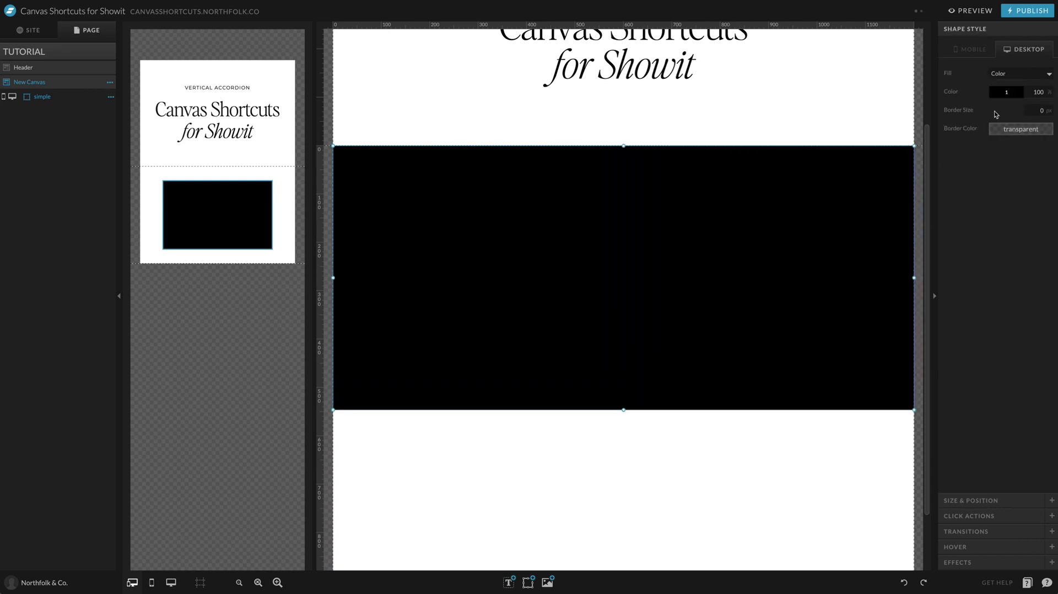
click(1013, 92)
click(1047, 120)
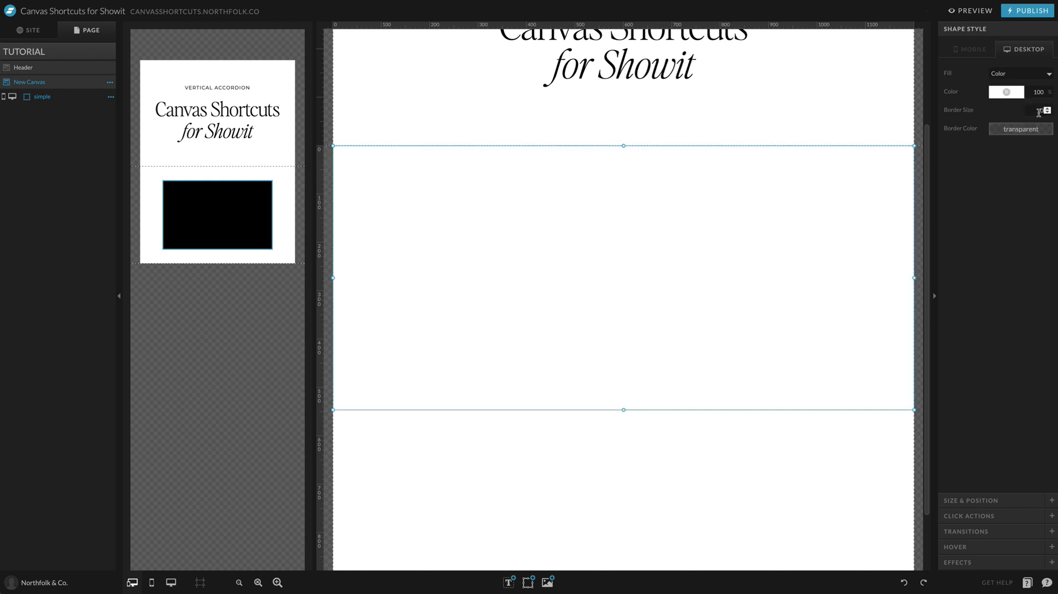
click(1048, 111)
click(1007, 129)
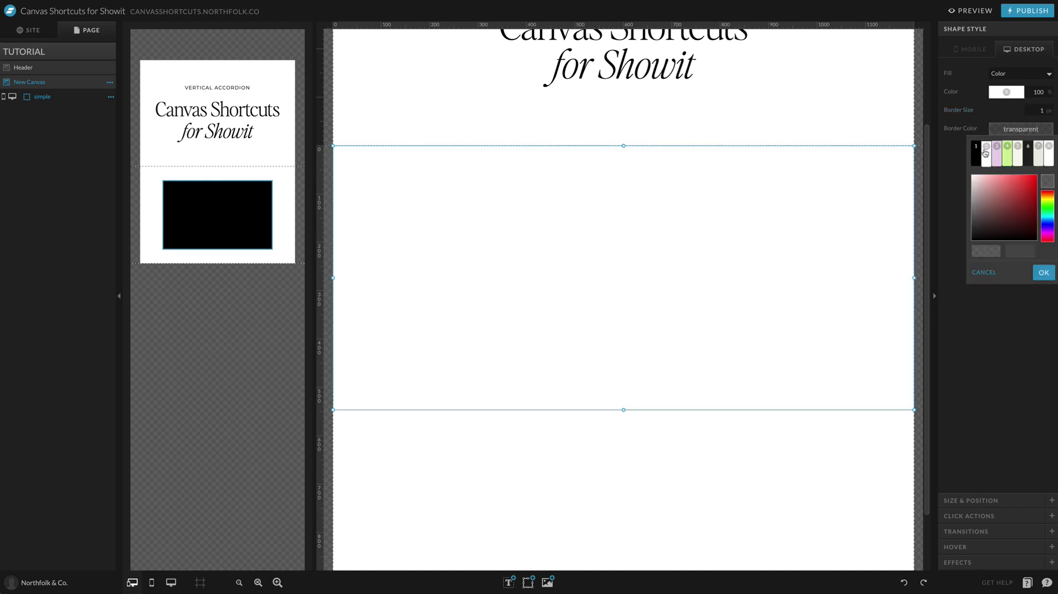
click(977, 156)
click(717, 449)
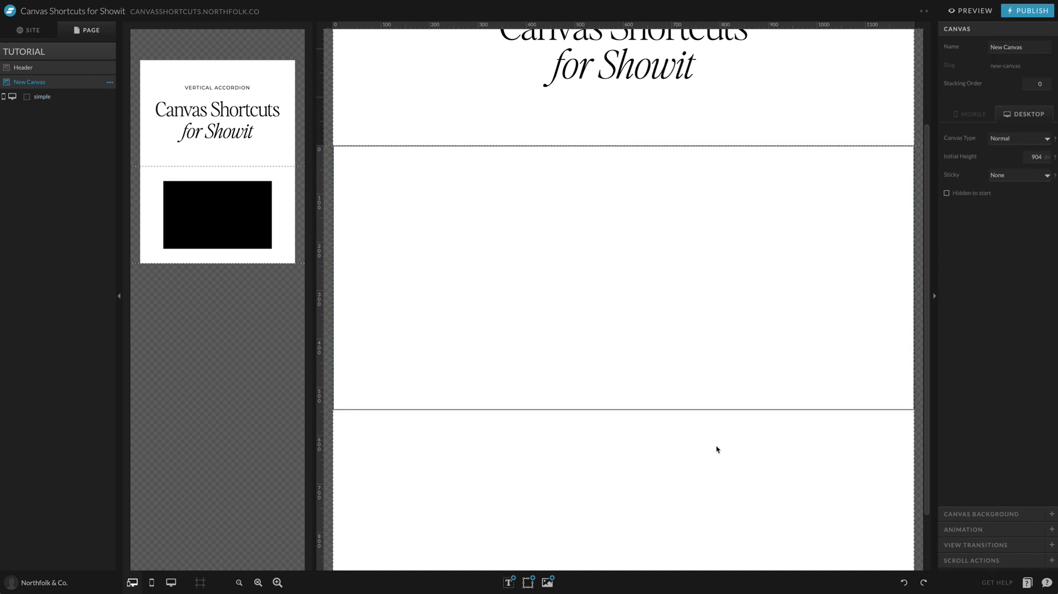
Extend the mobile canvas's height and enlarge the mobile rectangle from its top-left corner to span the full canvas width.
click(631, 325)
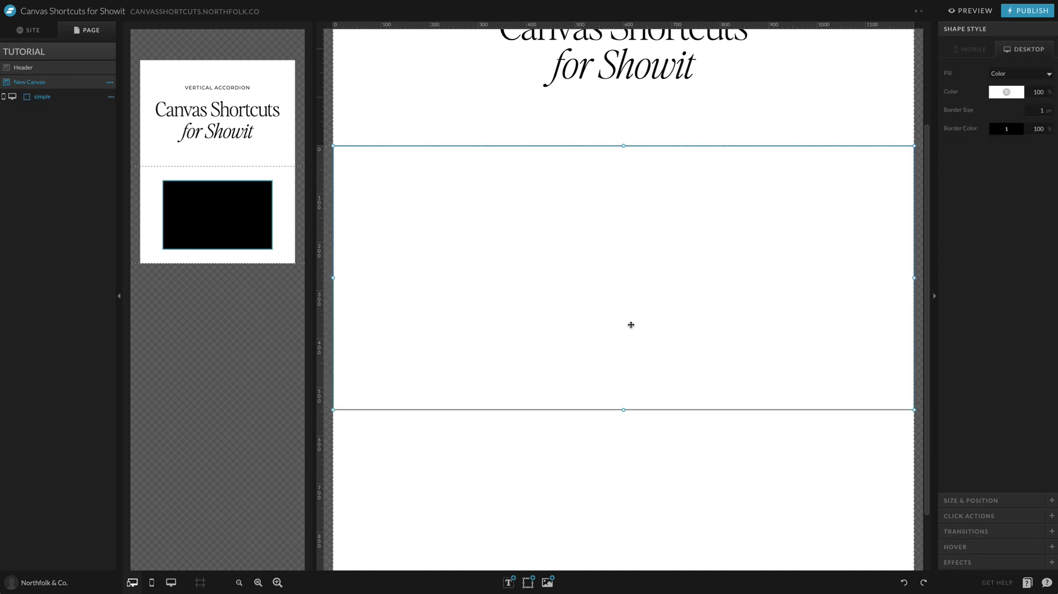
click(170, 215)
drag(126, 263, 132, 565)
mouse_move(243, 140)
mouse_down()
mouse_move(220, 127)
mouse_move(228, 132)
mouse_up()
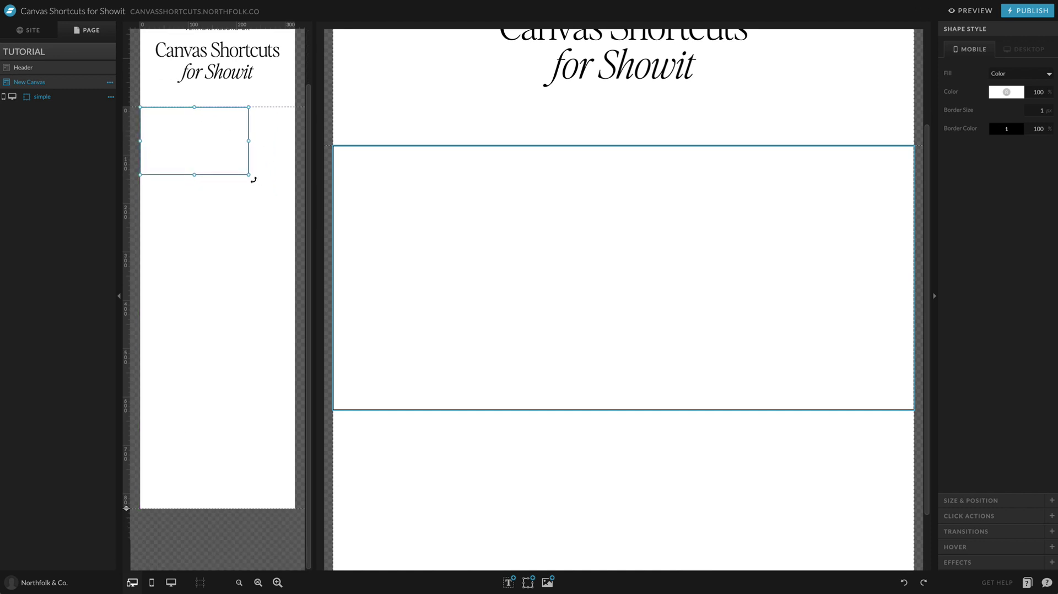
drag(248, 174, 295, 427)
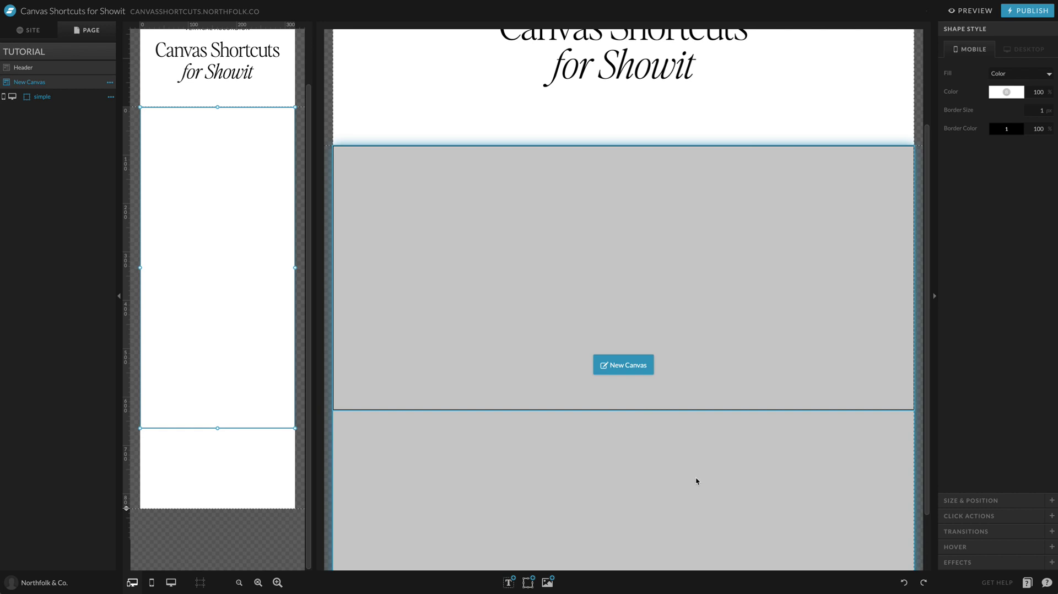
Set the desktop rectangle's height to 660 px.
click(487, 414)
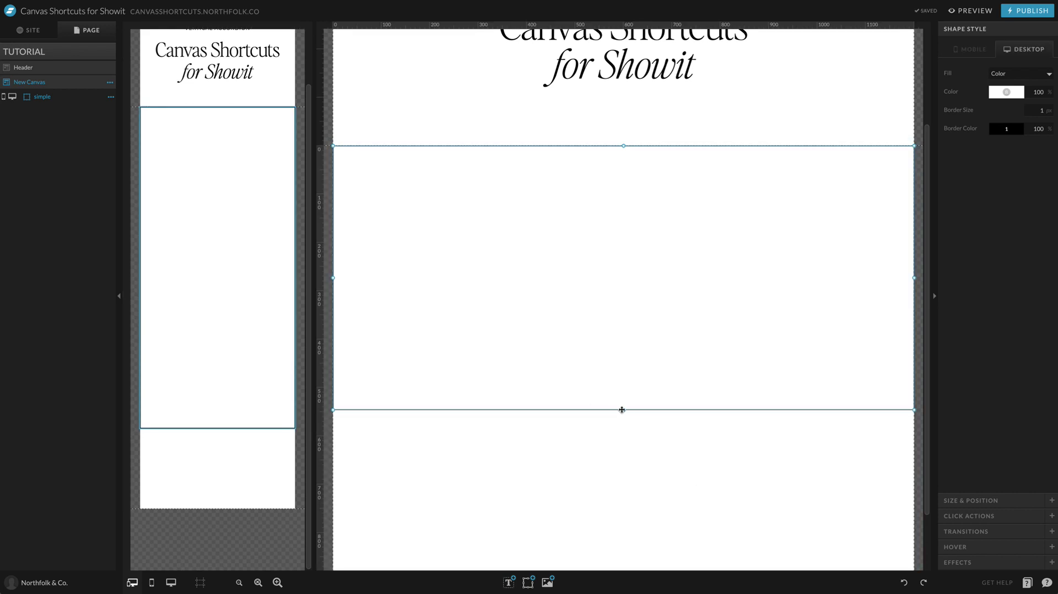
drag(623, 412, 616, 463)
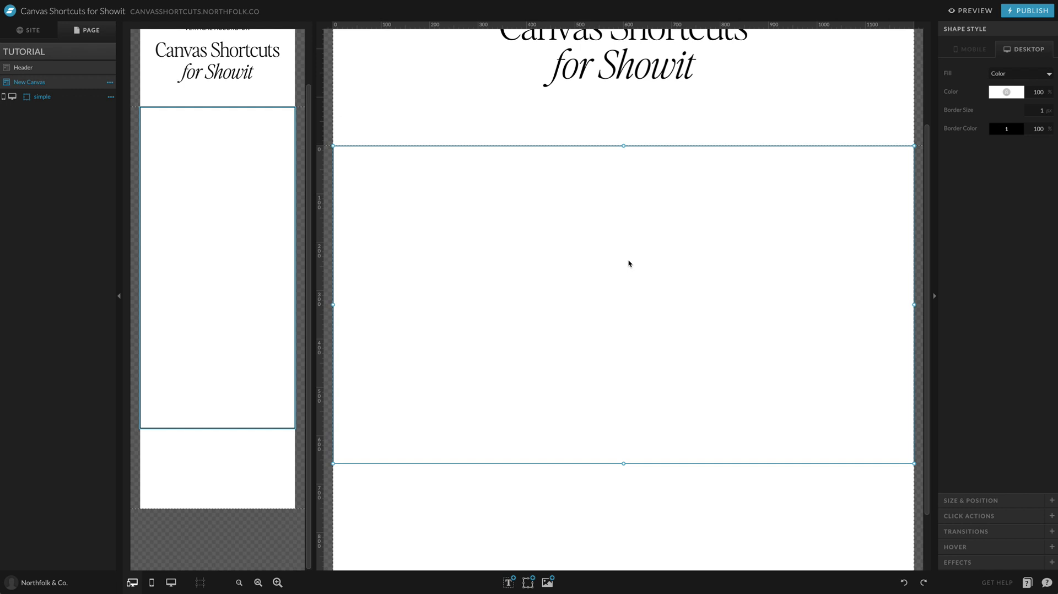
click(970, 500)
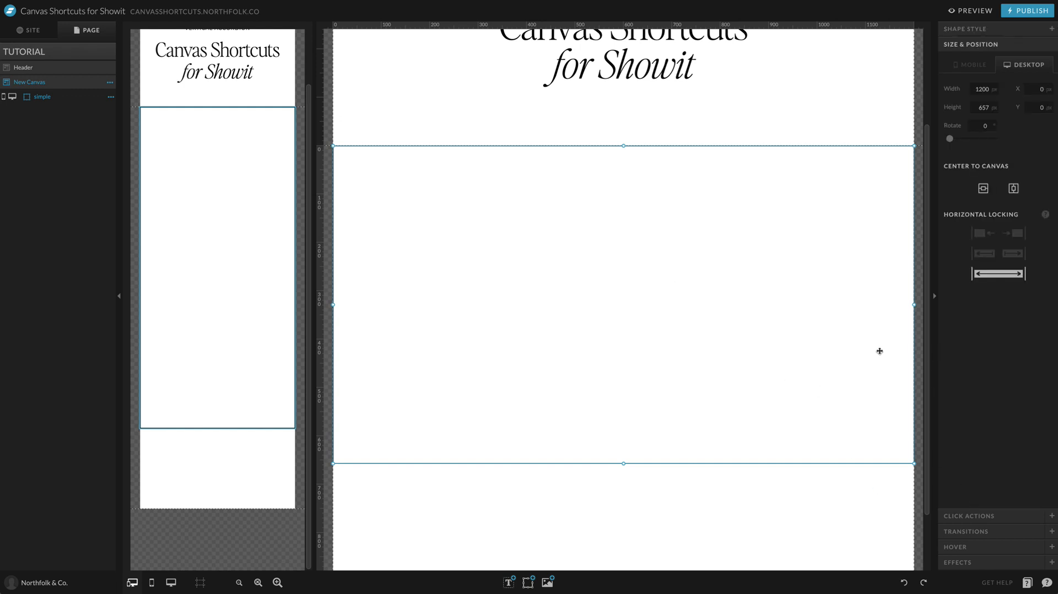
click(993, 106)
click(993, 106)
click(993, 106)
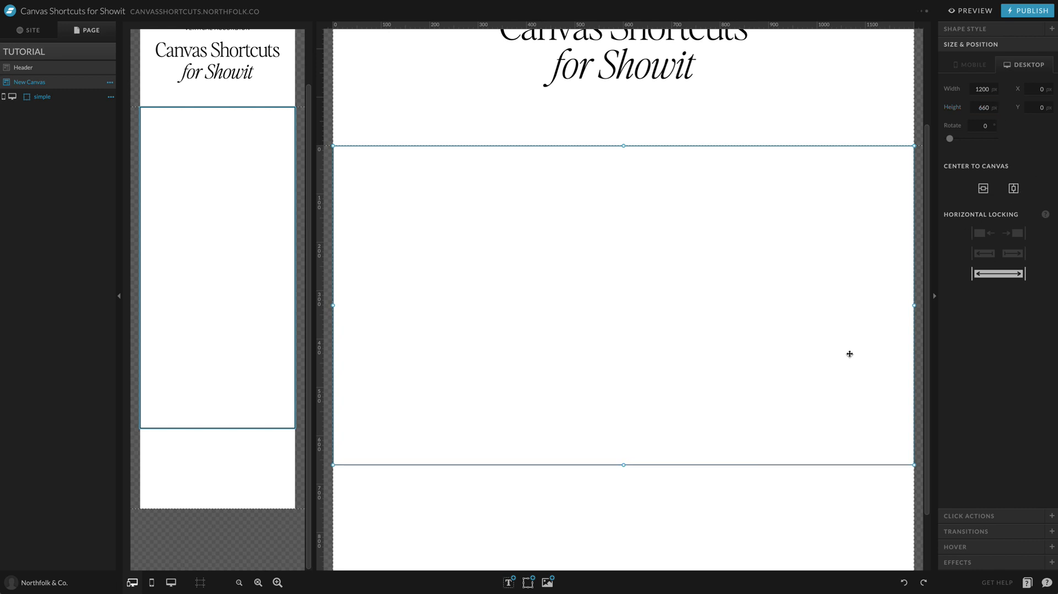
Move the desktop rectangle down so it sits vertically centred in the new canvas.
scroll(738, 464, down, 2)
scroll(721, 435, up, 5)
scroll(720, 434, down, 5)
scroll(721, 439, up, 1)
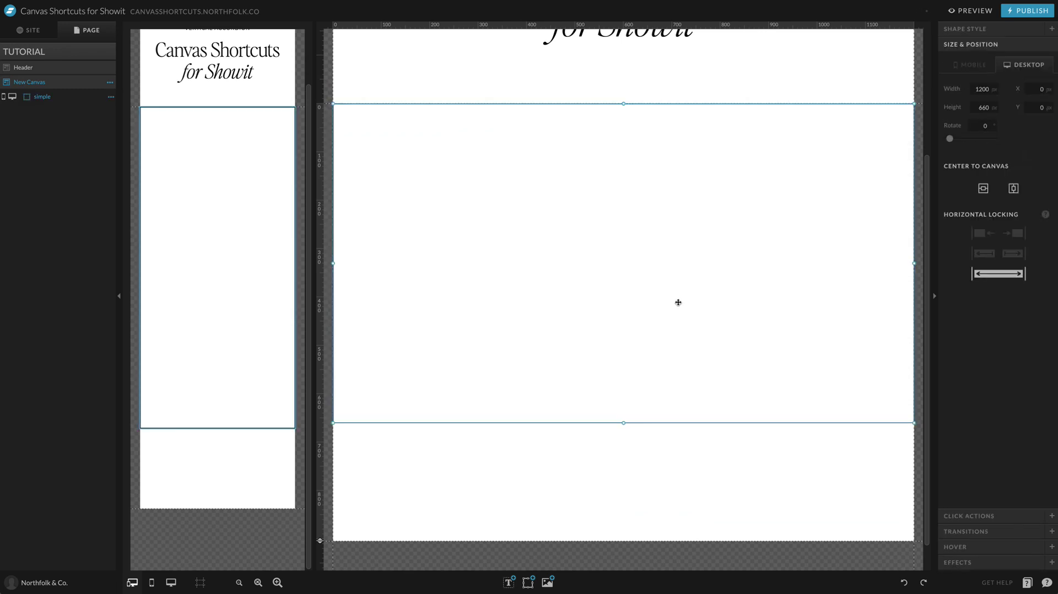
drag(678, 302, 680, 361)
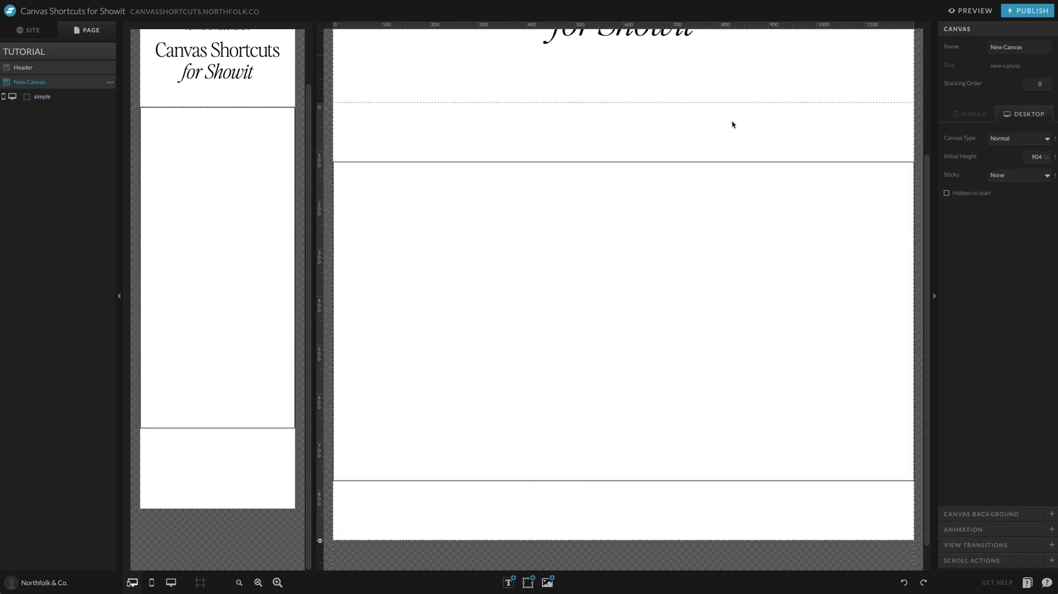
scroll(738, 160, down, 1)
key(Escape)
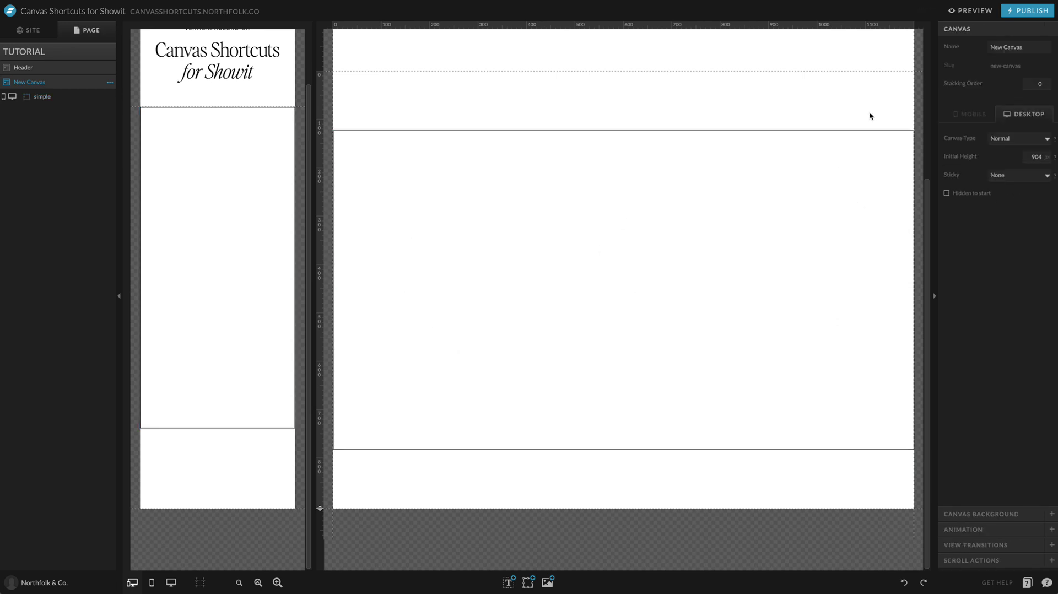
Lock the rectangle layer in the new canvas, and check the tab layout in the accordion preview.
click(60, 99)
click(413, 114)
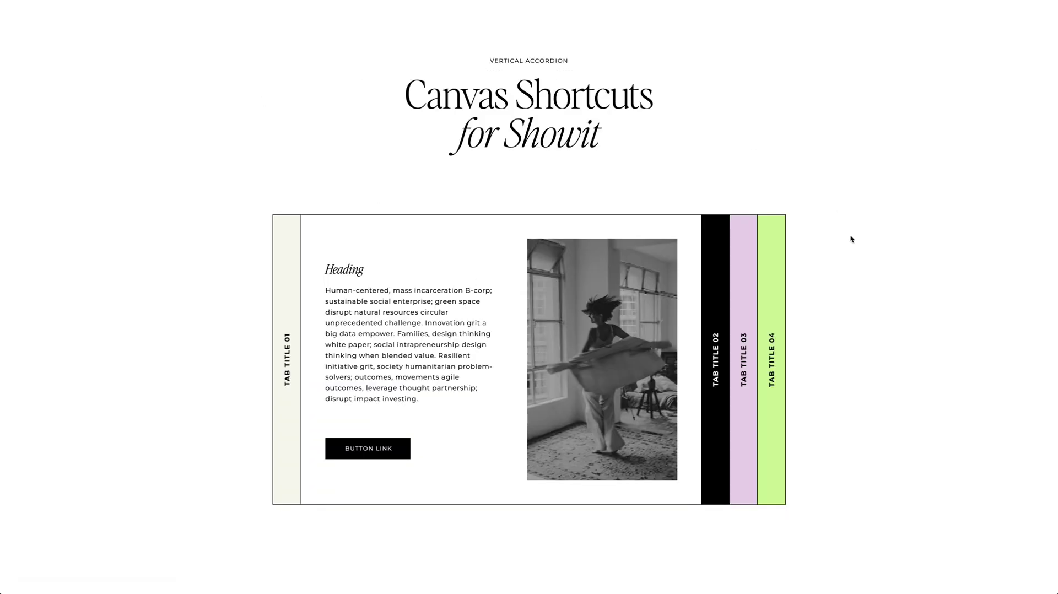
click(775, 366)
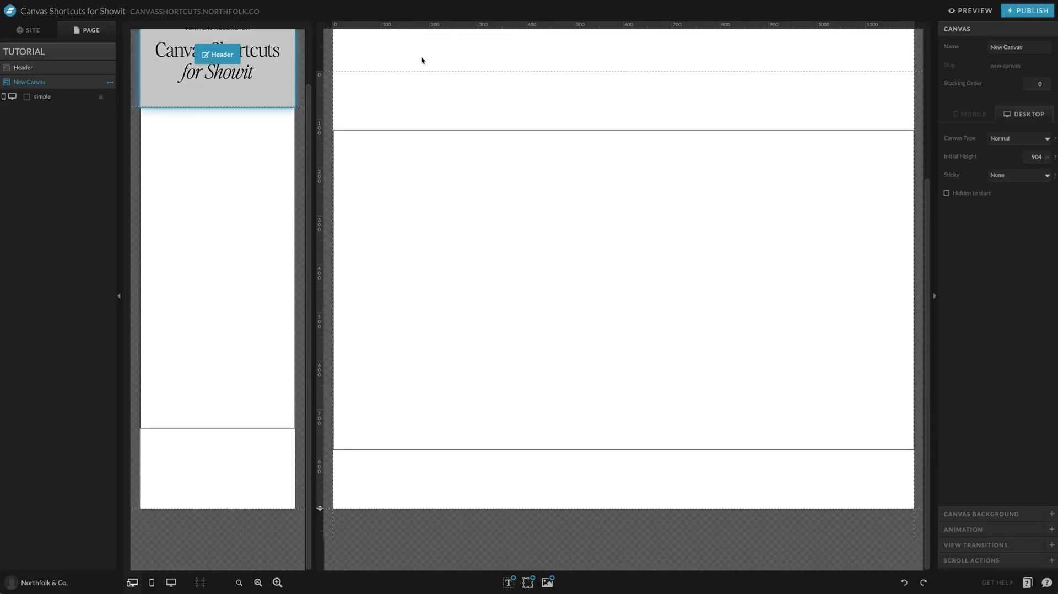
Add a rectangle to the new canvas, aligned with the outlined box's top edge, and set its desktop height to 660 px.
mouse_move(528, 582)
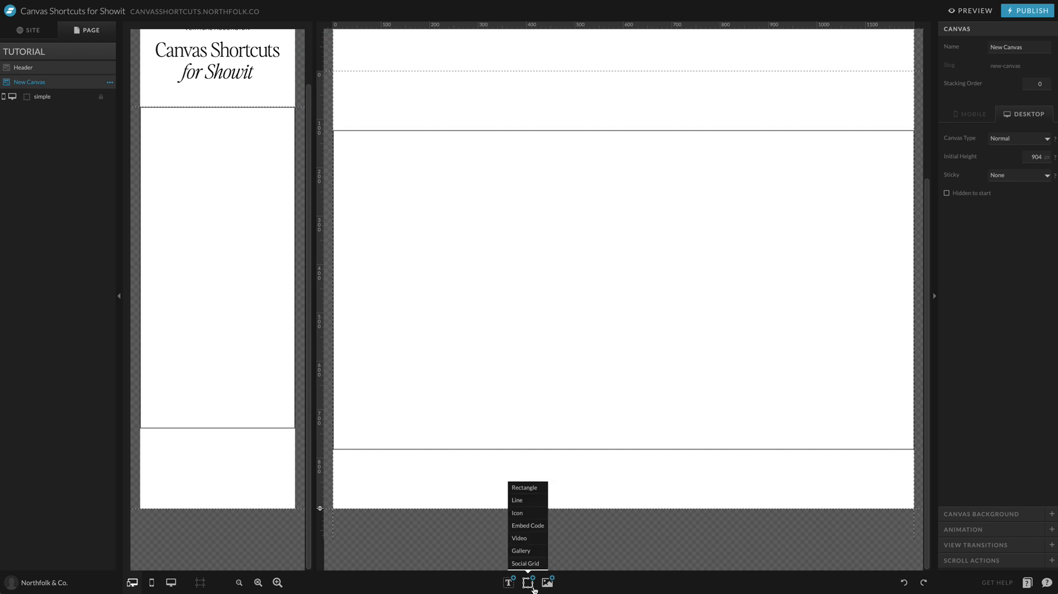
click(517, 489)
drag(595, 343, 480, 279)
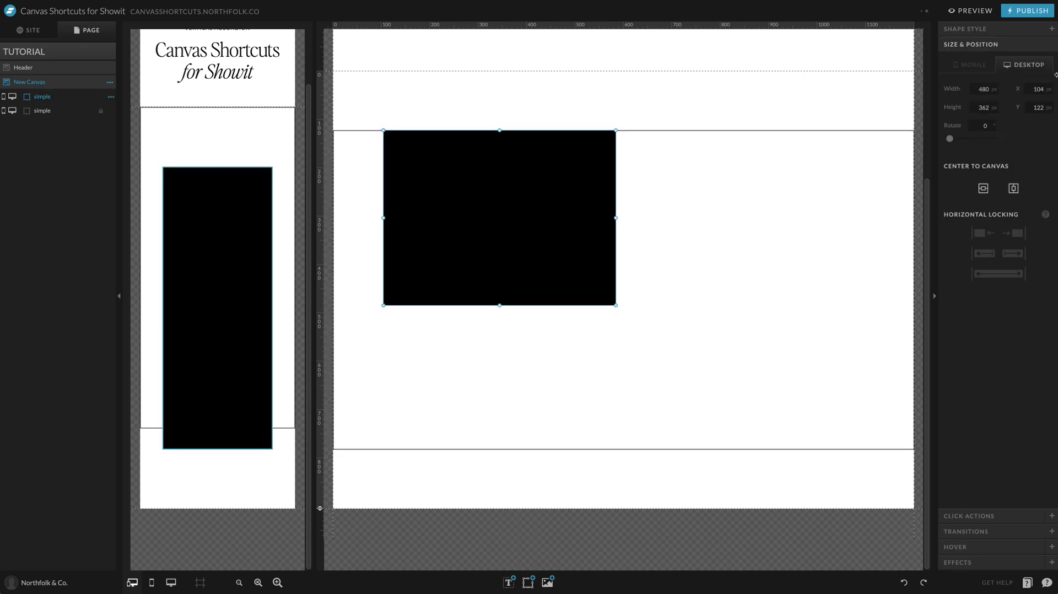
click(975, 109)
text(660)
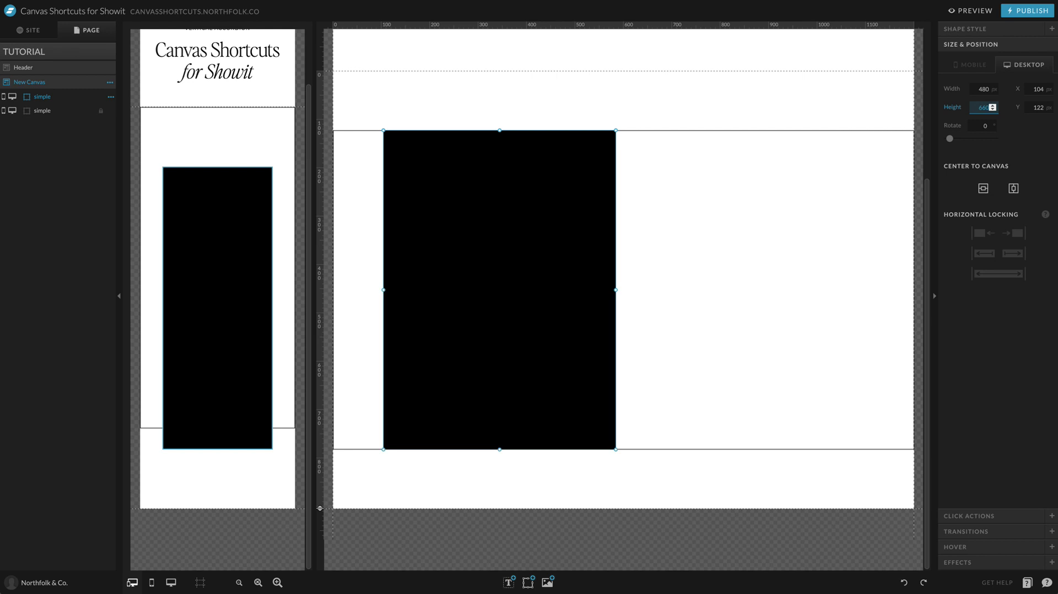
key(Return)
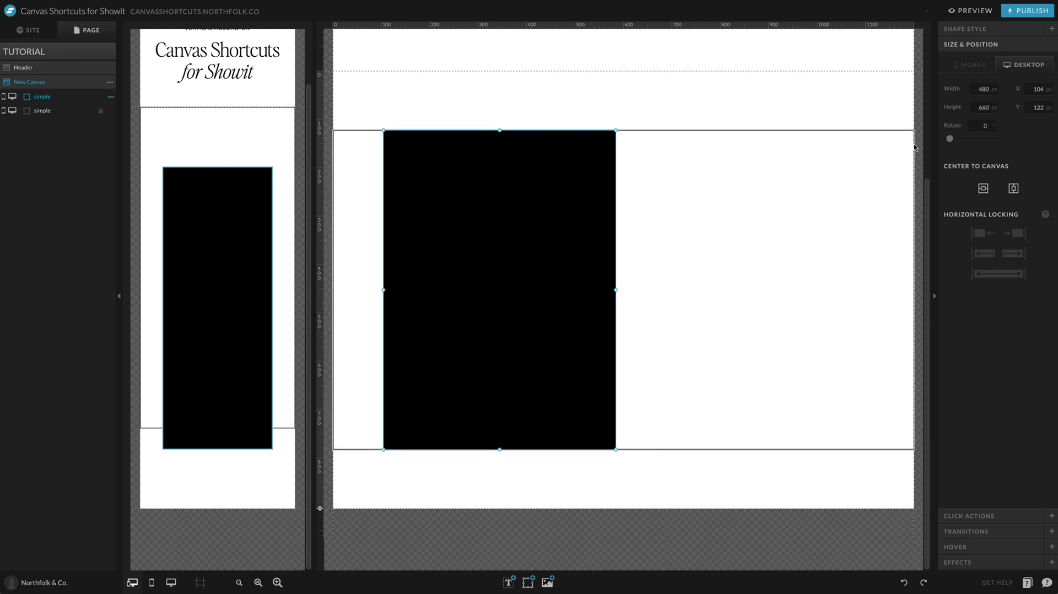
Narrow the black desktop rectangle to a strip about 61 px wide, flush with the canvas's left edge.
click(982, 89)
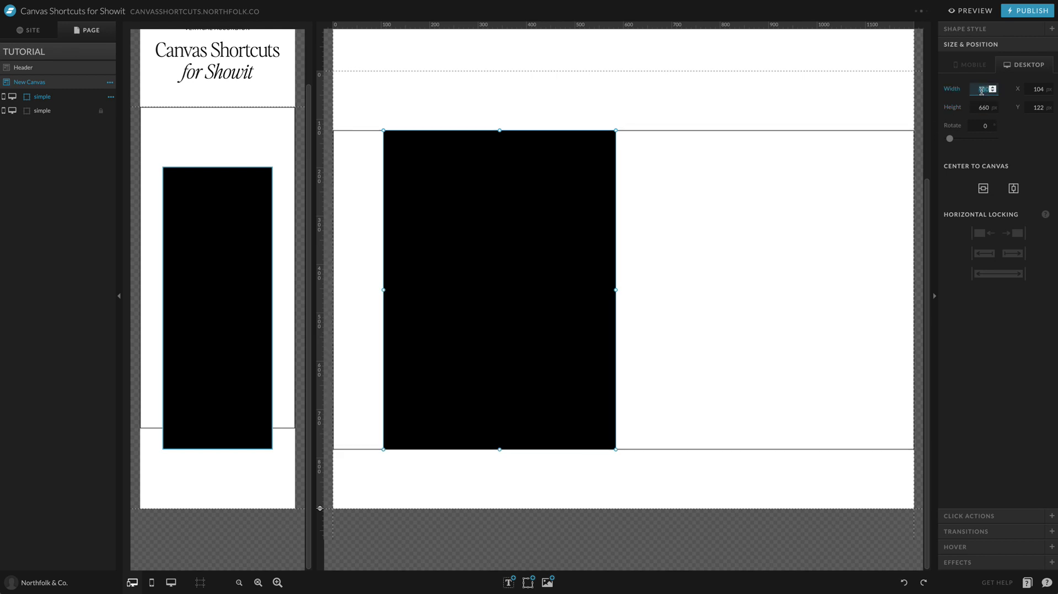
text(30)
key(Return)
drag(383, 287, 348, 289)
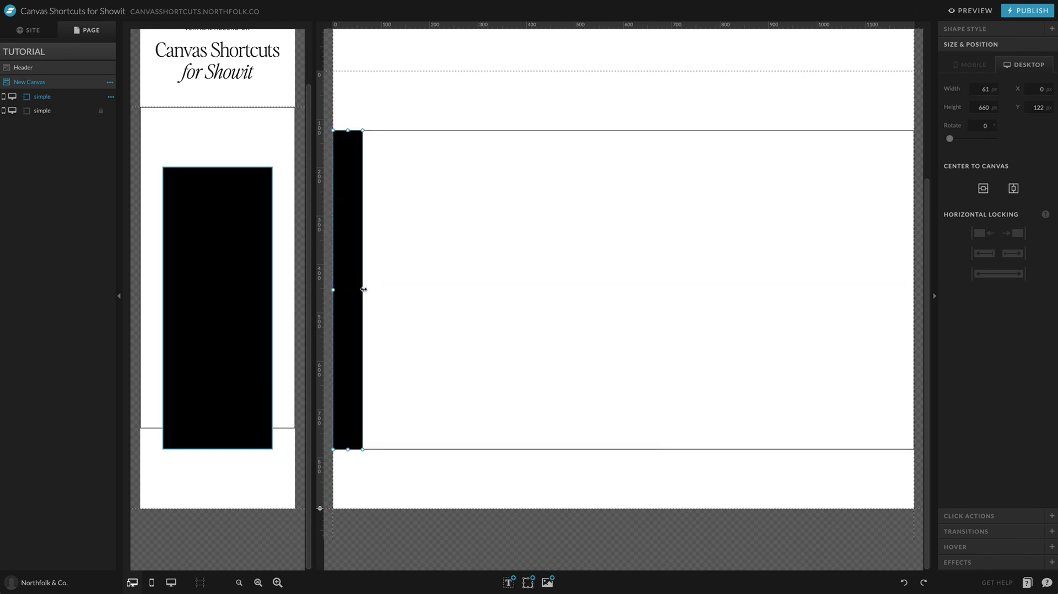
Move the black mobile rectangle to the canvas's top-left corner and resize it to a full-width bar of about 320 × 44 px.
click(234, 276)
drag(234, 276, 210, 215)
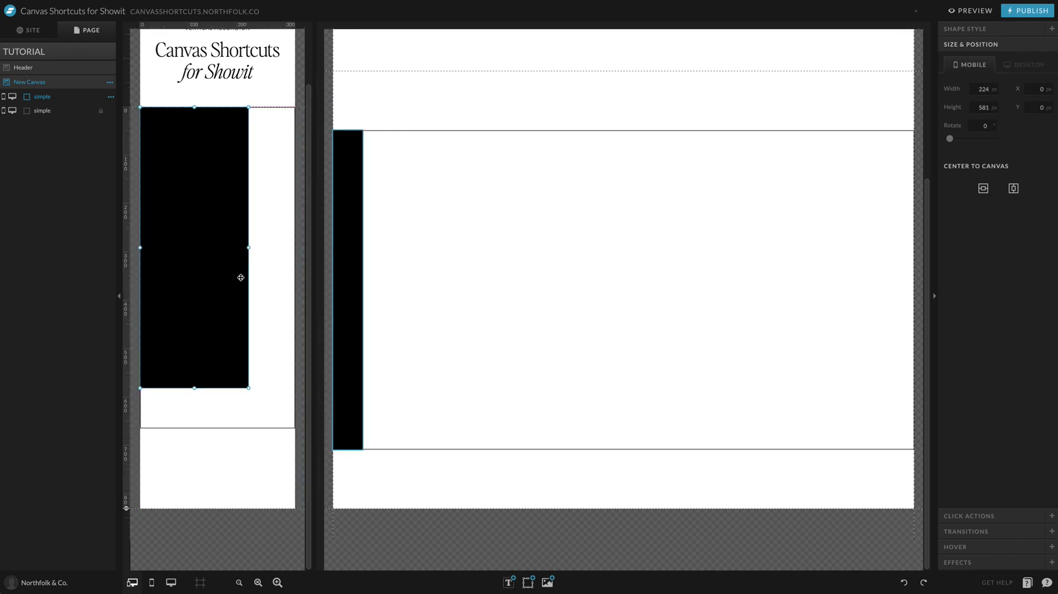
drag(248, 388, 295, 129)
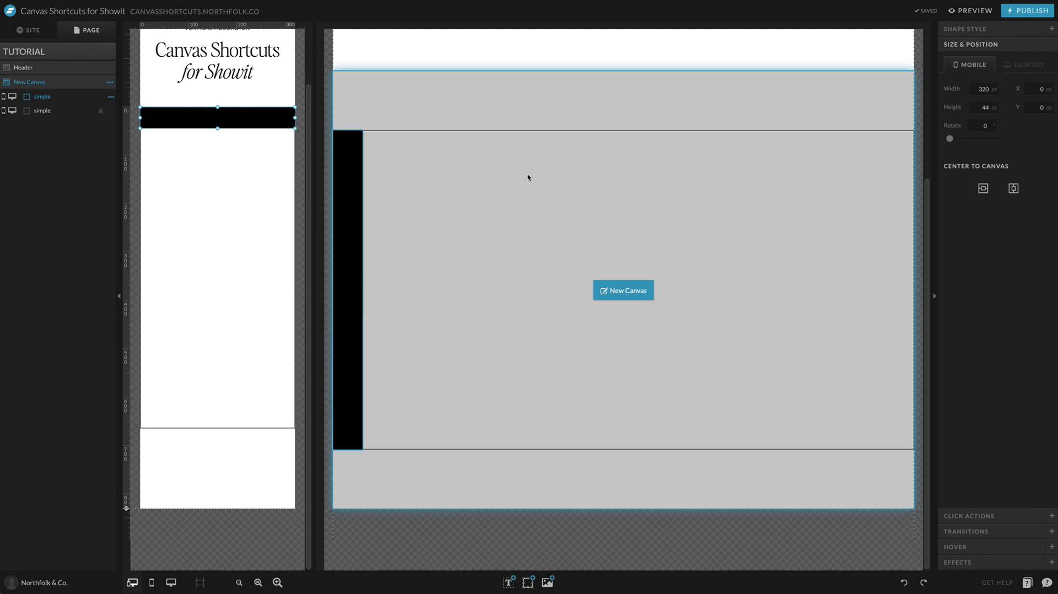
Fill the desktop strip with lilac palette colour 3 and set its border colour to black palette colour 1.
click(525, 172)
click(496, 118)
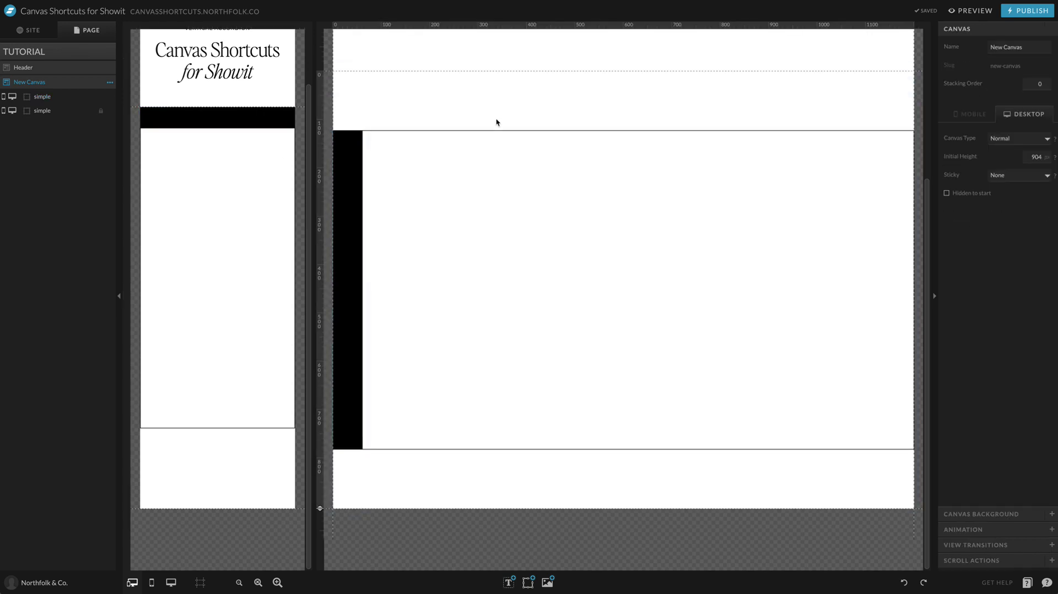
click(359, 215)
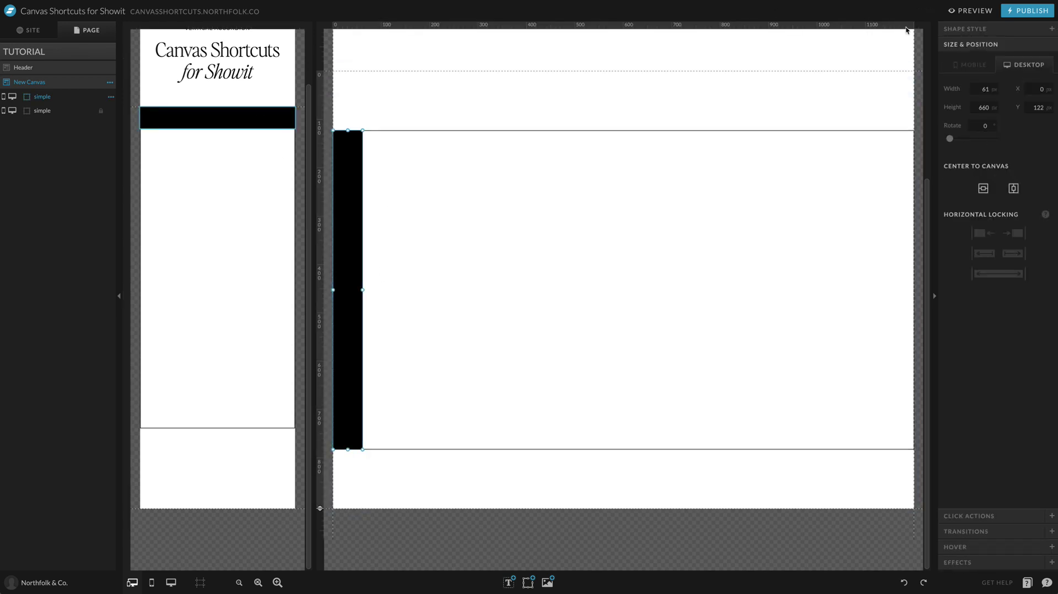
click(1008, 31)
click(1014, 97)
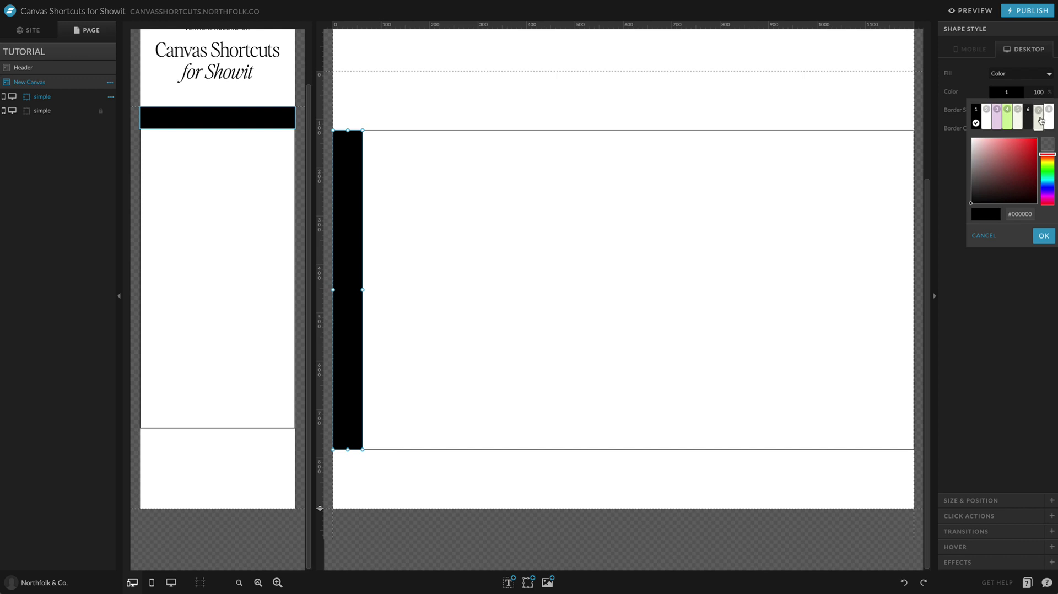
click(996, 119)
click(1020, 129)
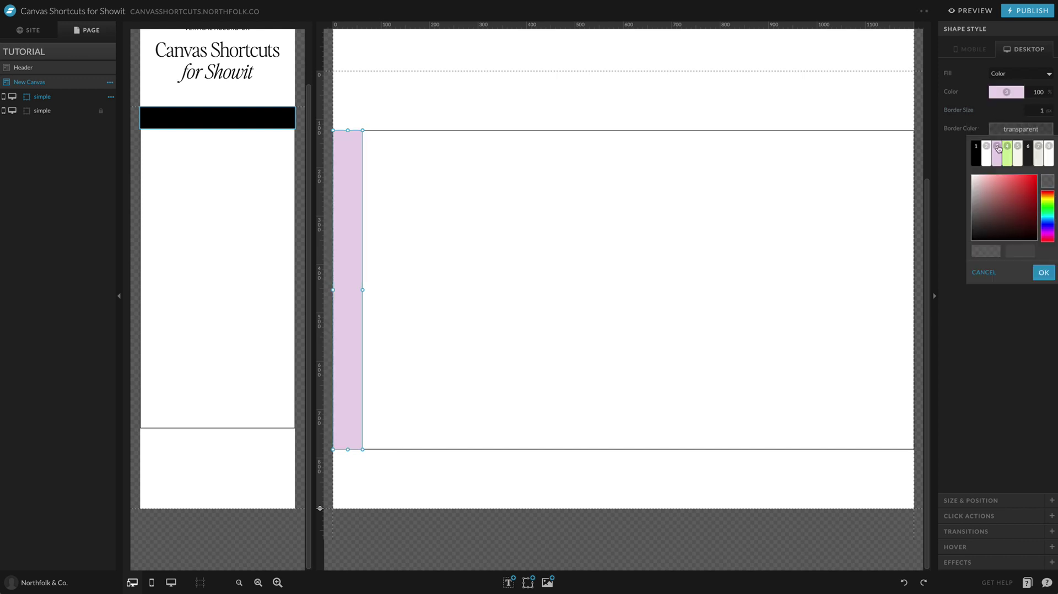
click(984, 145)
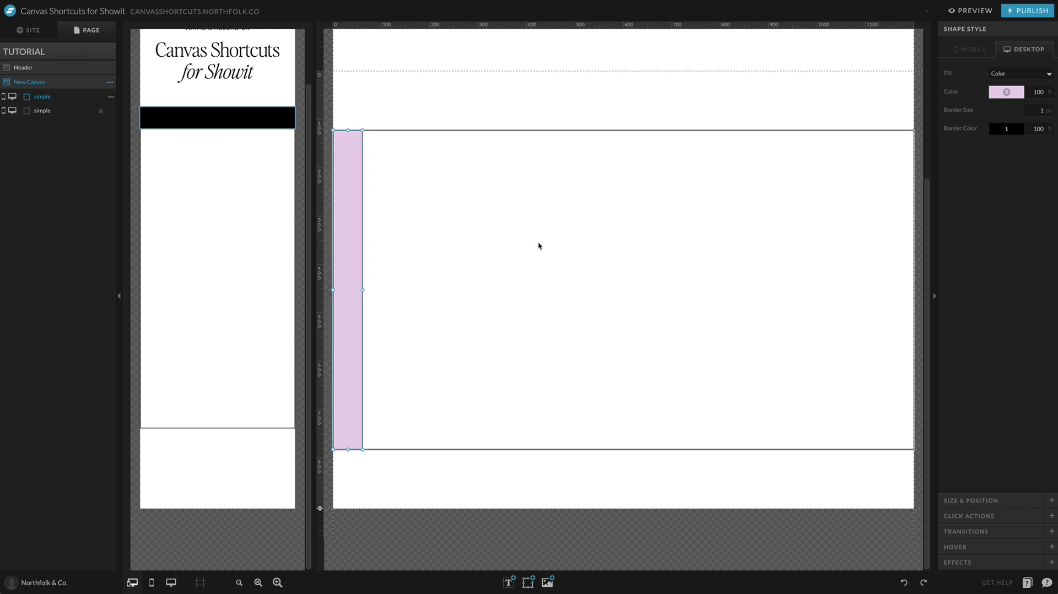
click(545, 130)
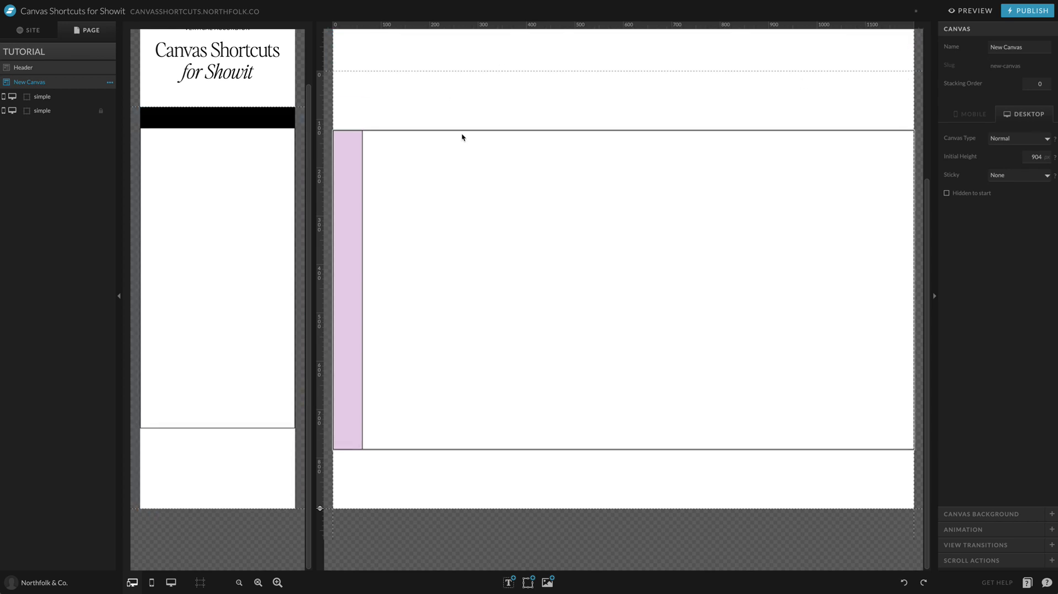
Give the mobile bar the same lilac fill and black border as the desktop strip.
click(355, 185)
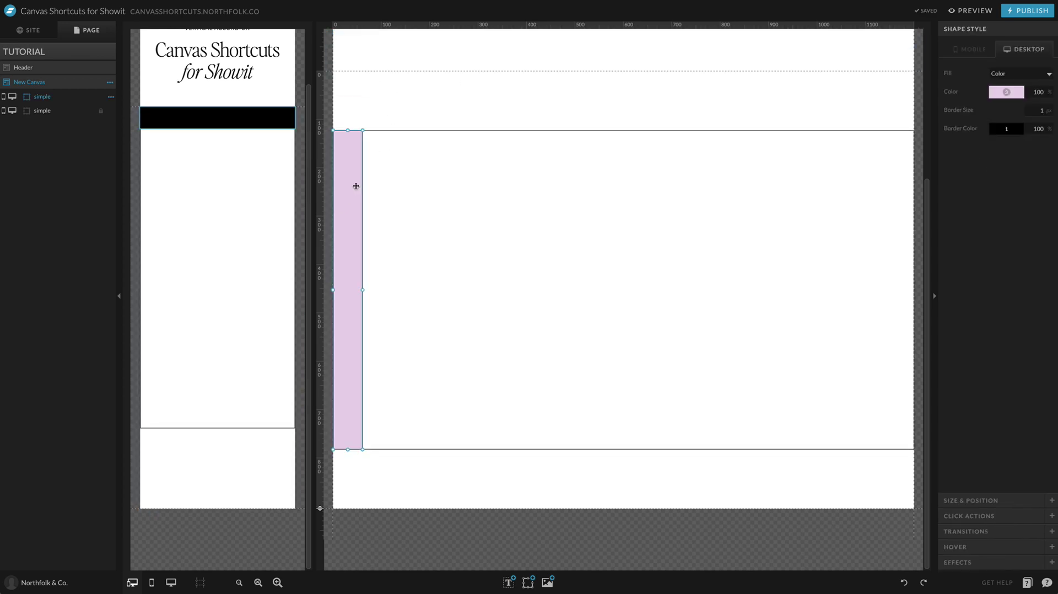
click(274, 143)
click(358, 176)
click(471, 121)
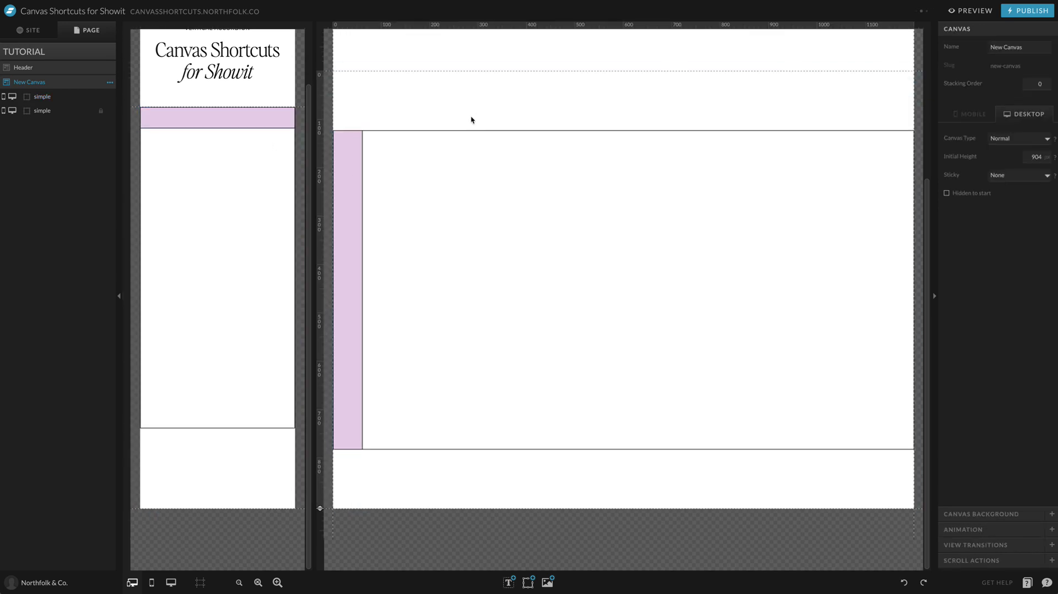
Preview the page on desktop and check how the lilac strip and outlined box span the full width.
click(356, 151)
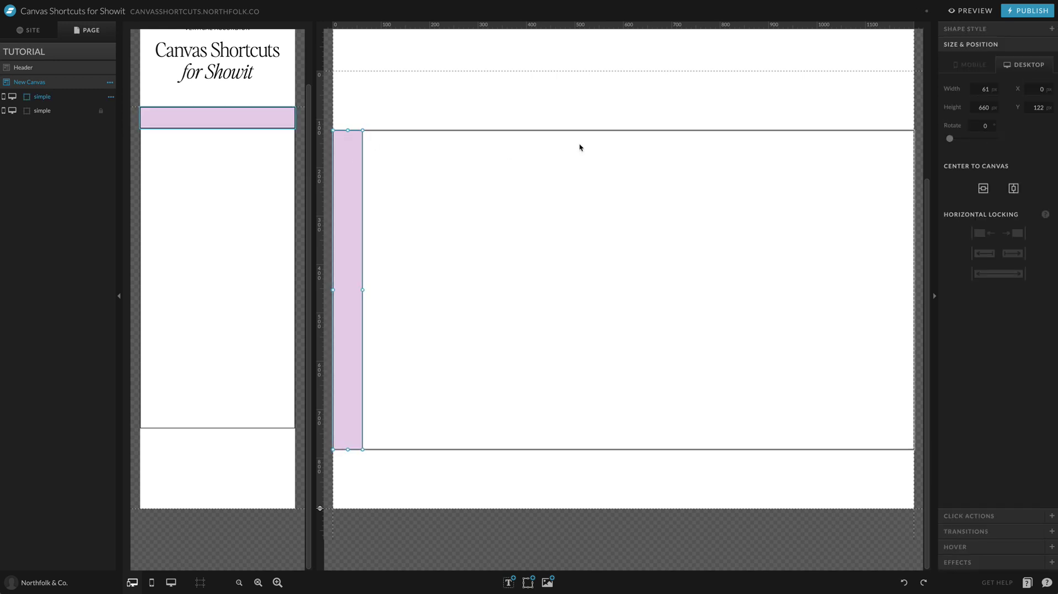
click(388, 113)
click(971, 10)
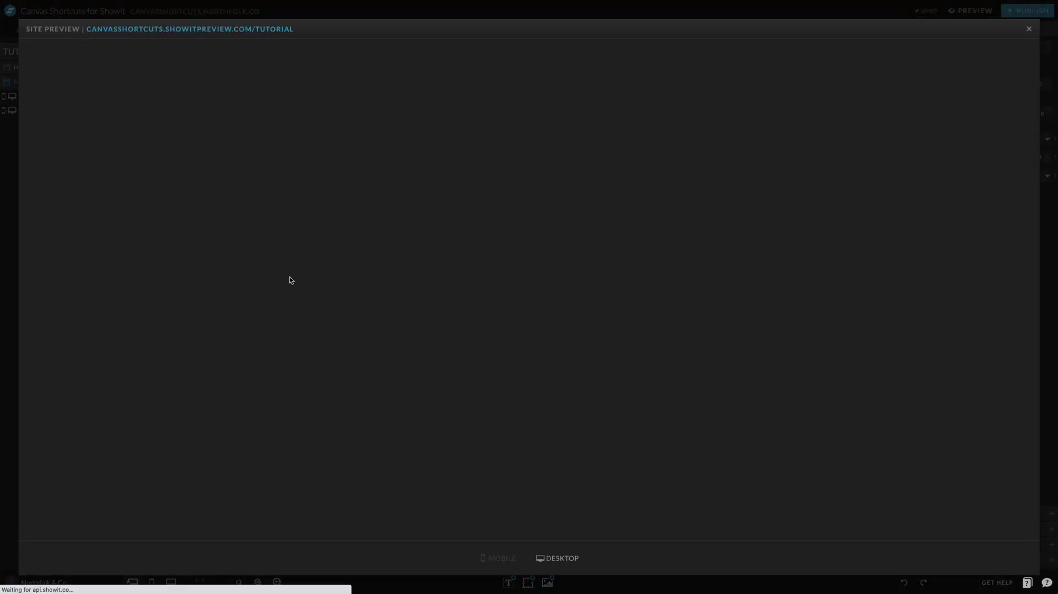
scroll(526, 325, down, 3)
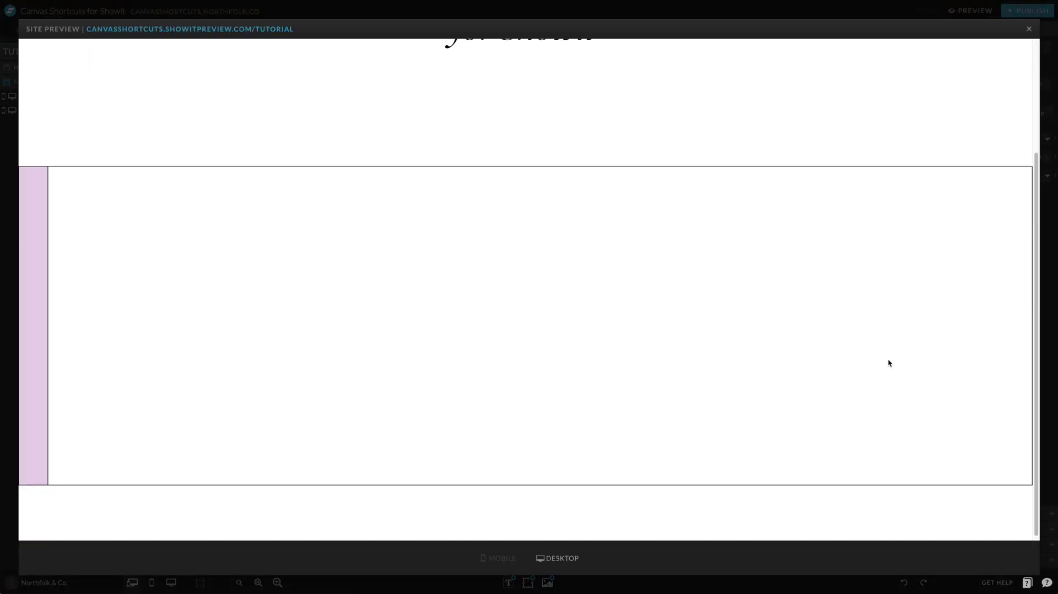
scroll(729, 366, up, 3)
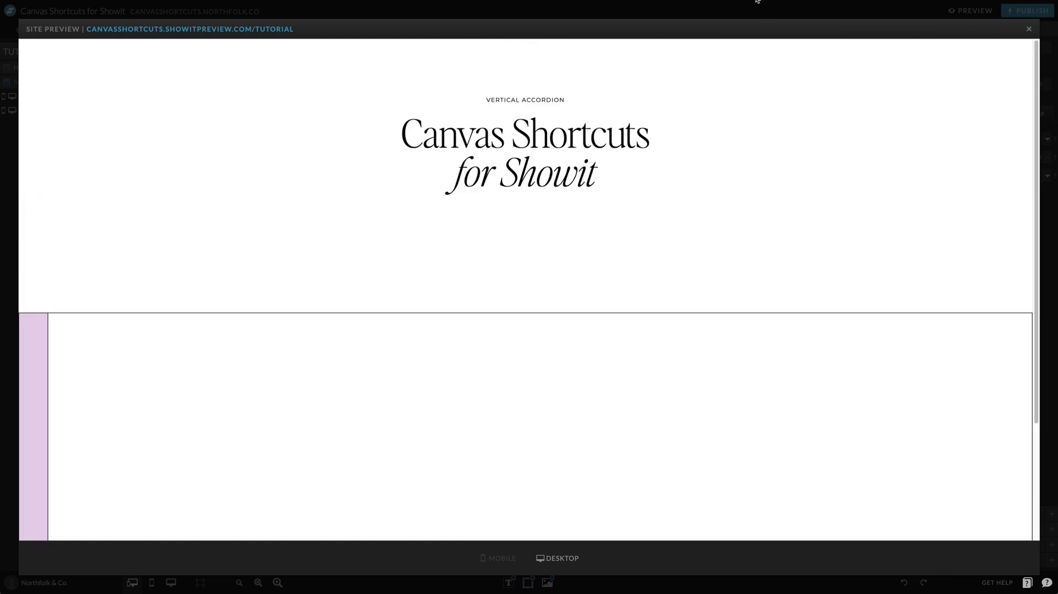
key(Escape)
Add a subheading text to the new canvas and change its wording to "TAB TITLE".
click(481, 47)
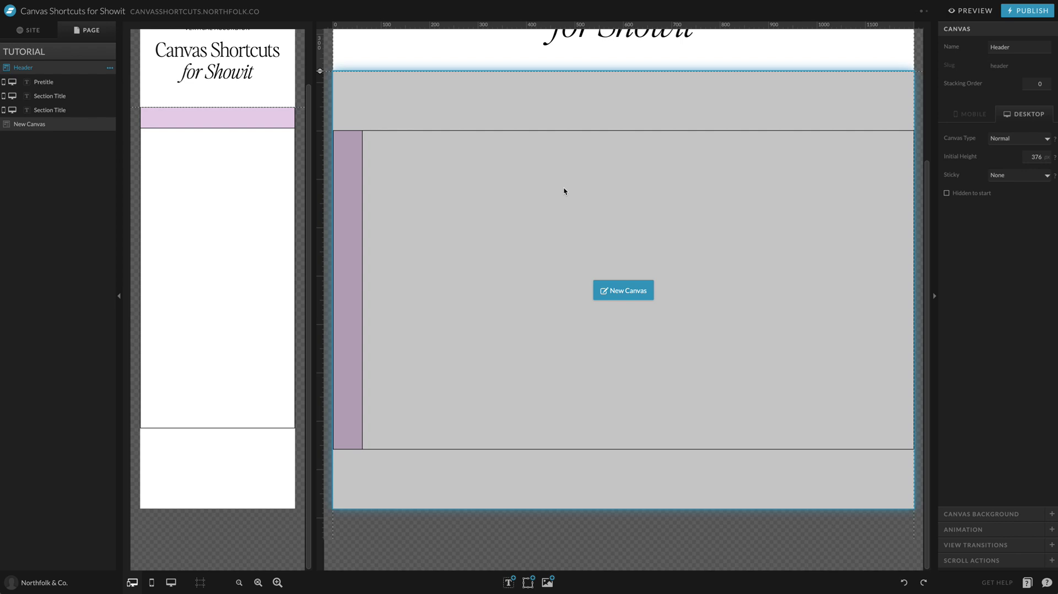
click(587, 115)
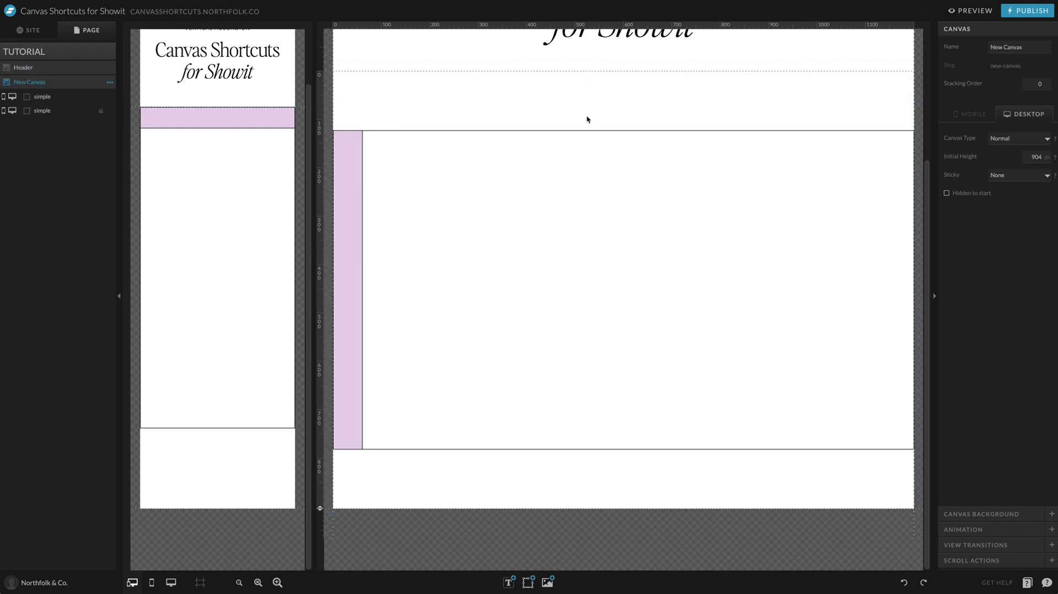
click(366, 170)
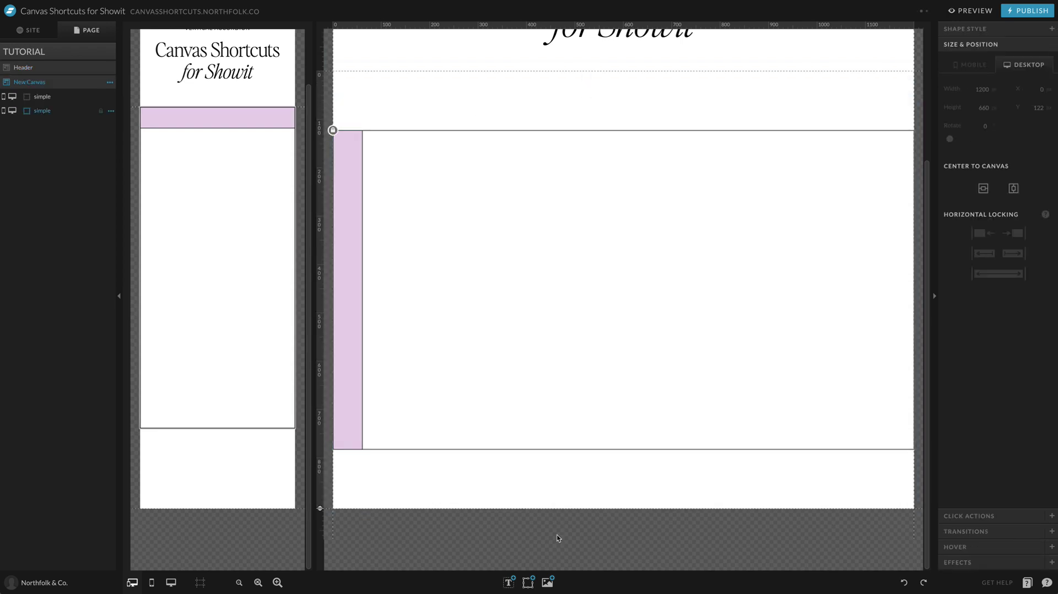
mouse_move(508, 579)
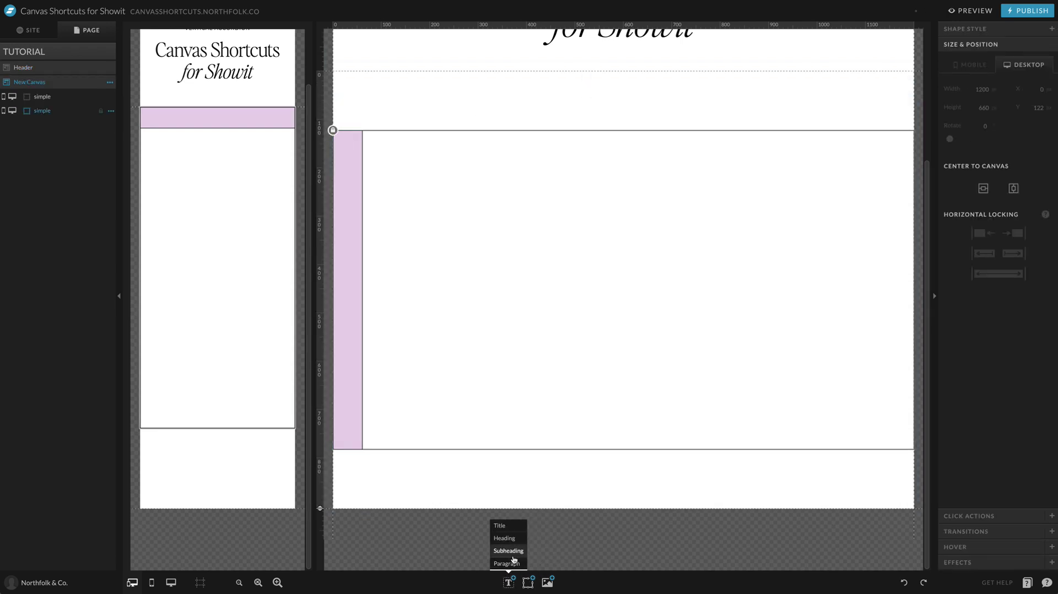
click(515, 557)
drag(649, 291, 713, 287)
double_click(710, 291)
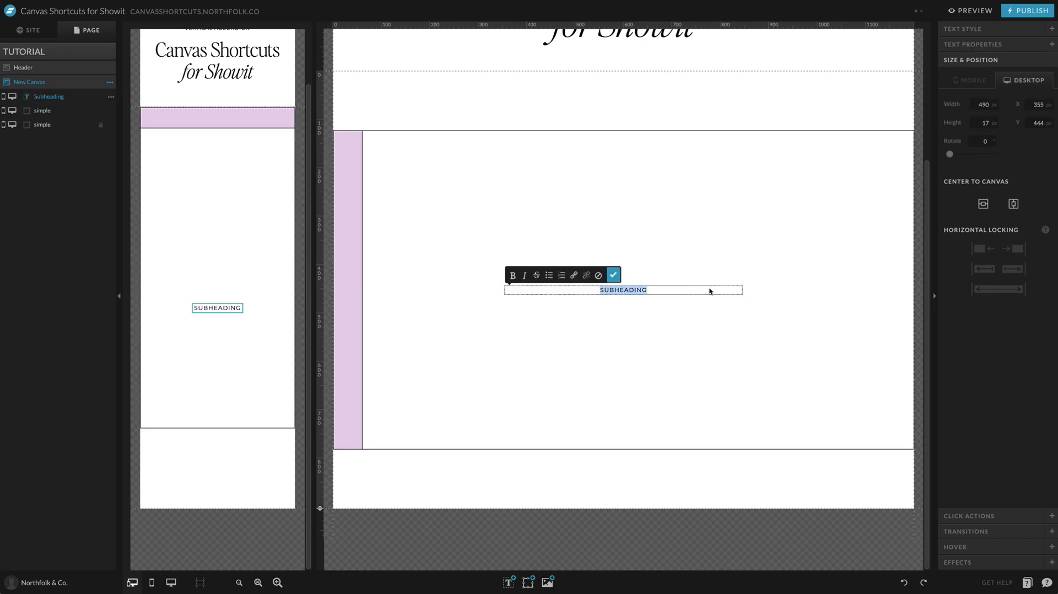
text(TAB TITLE)
click(612, 272)
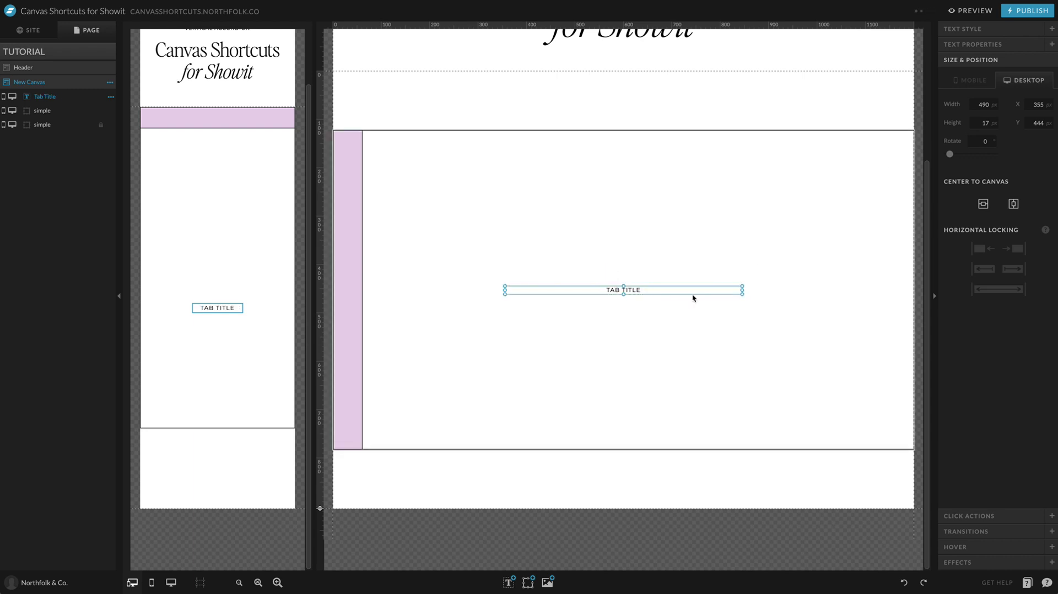
Rotate the desktop tab title to 270° on the lilac strip and set its font to Montserrat Ultra Bold.
drag(745, 290, 642, 159)
drag(623, 226, 345, 234)
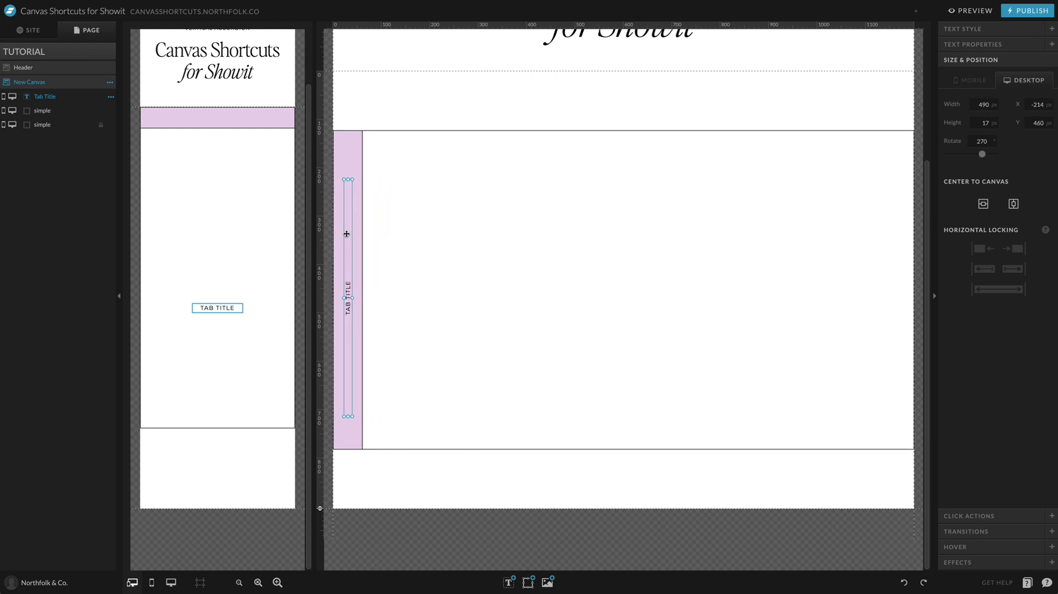
click(986, 29)
click(1045, 112)
click(1019, 124)
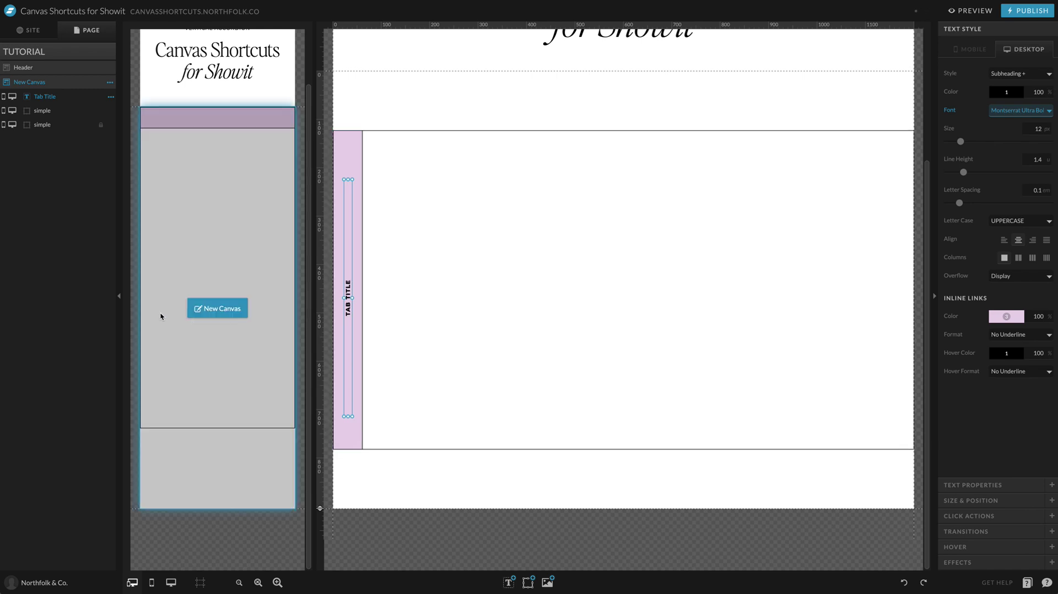
Move the mobile tab title onto the lilac bar and enlarge its text box to nearly fill the bar.
click(220, 308)
drag(242, 307, 292, 117)
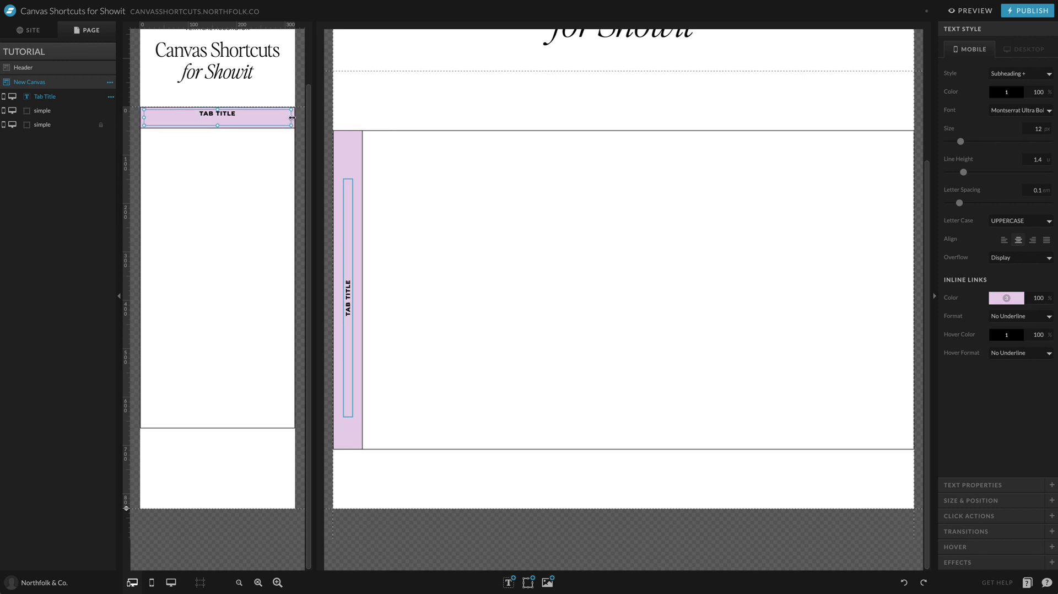
Enlarge the desktop tab title's rotated text box and adjust its position so it nearly fills the lilac strip.
mouse_move(723, 271)
click(345, 298)
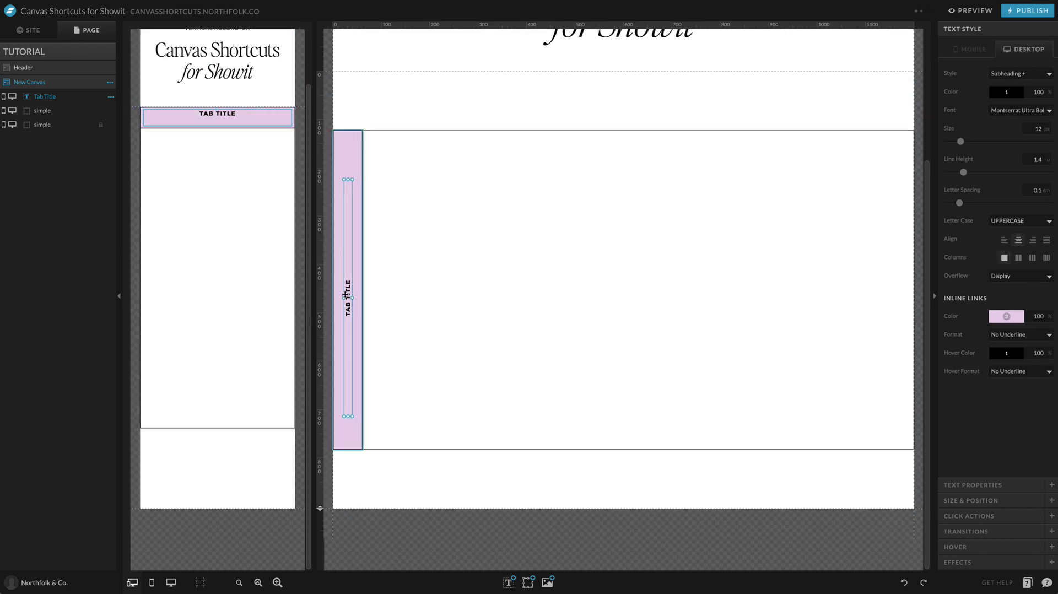
drag(353, 300, 361, 297)
drag(348, 178, 351, 141)
drag(347, 198, 351, 193)
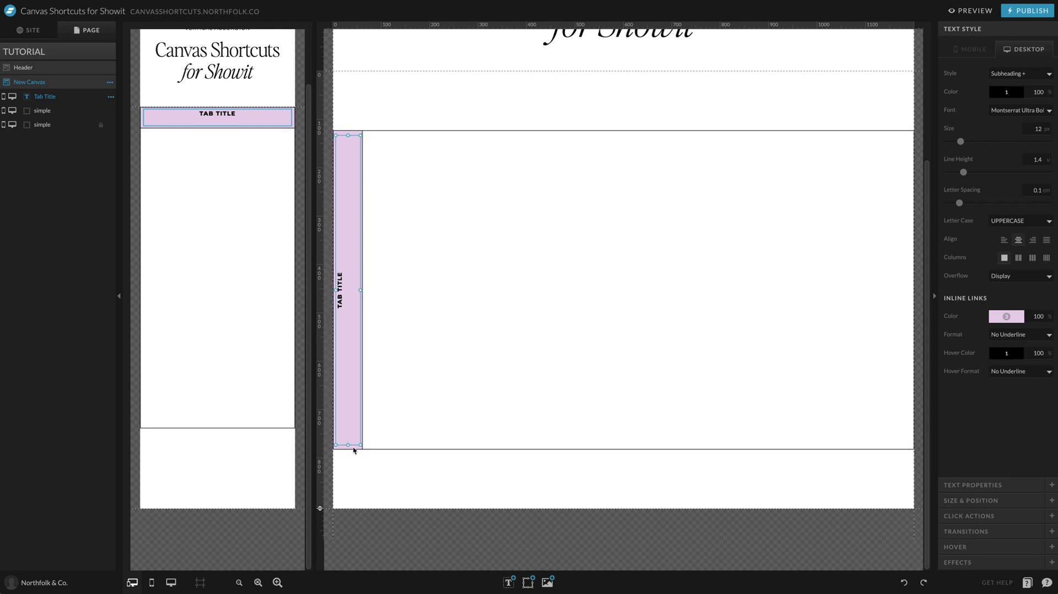
drag(349, 444, 349, 447)
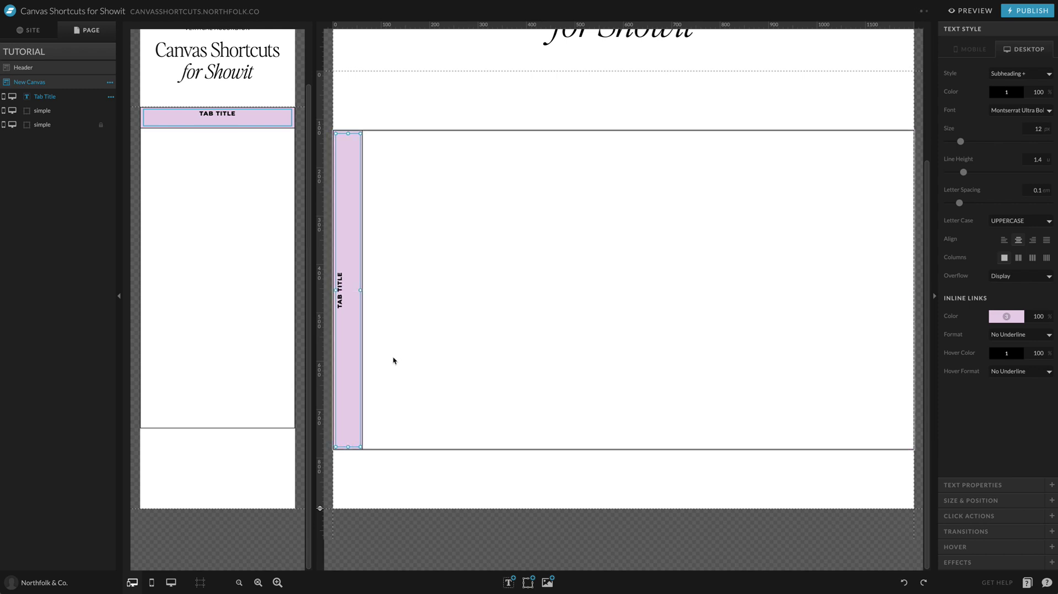
Centre the tab titles in their tabs with line heights of 4.4 on desktop and 3.2 on mobile, fine-tuning the mobile text box.
mouse_move(963, 172)
mouse_down()
mouse_move(993, 163)
mouse_move(972, 174)
mouse_move(981, 172)
mouse_up()
click(974, 49)
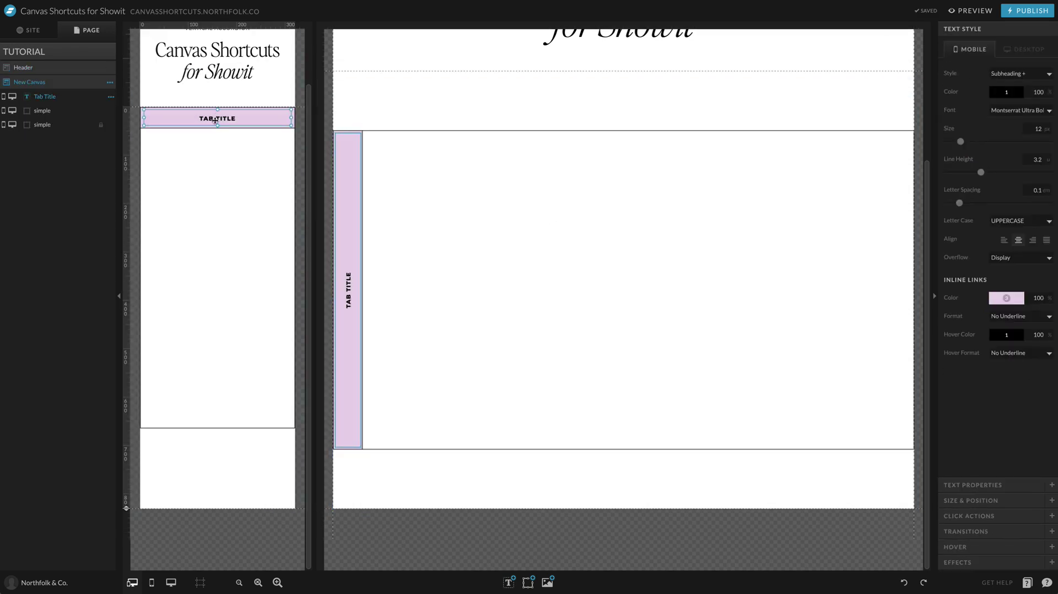
drag(218, 125, 218, 123)
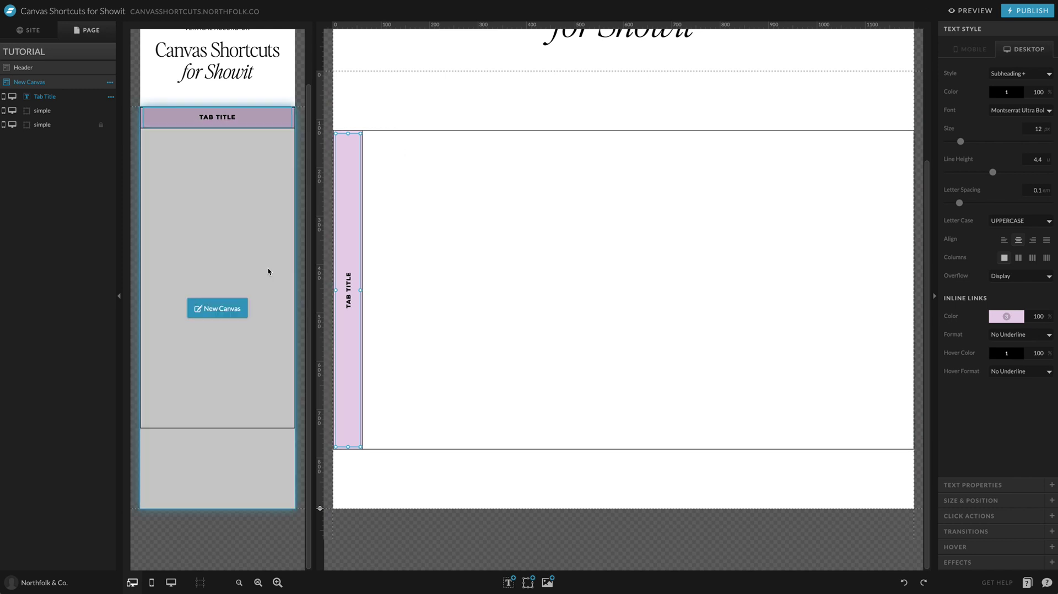
click(543, 336)
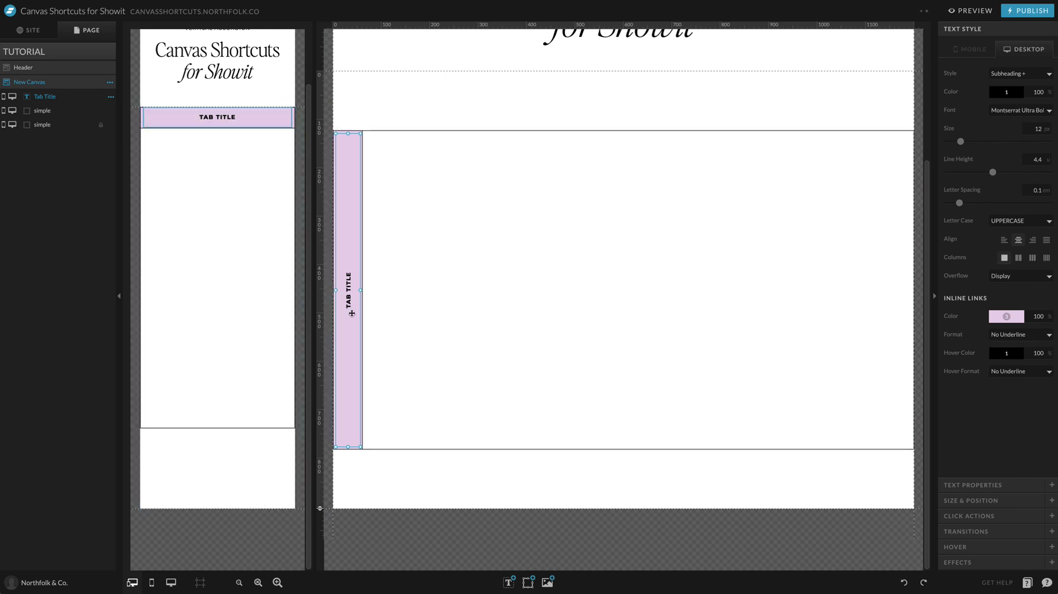
Lock the desktop tab title horizontally to the left edge of the canvas.
click(986, 500)
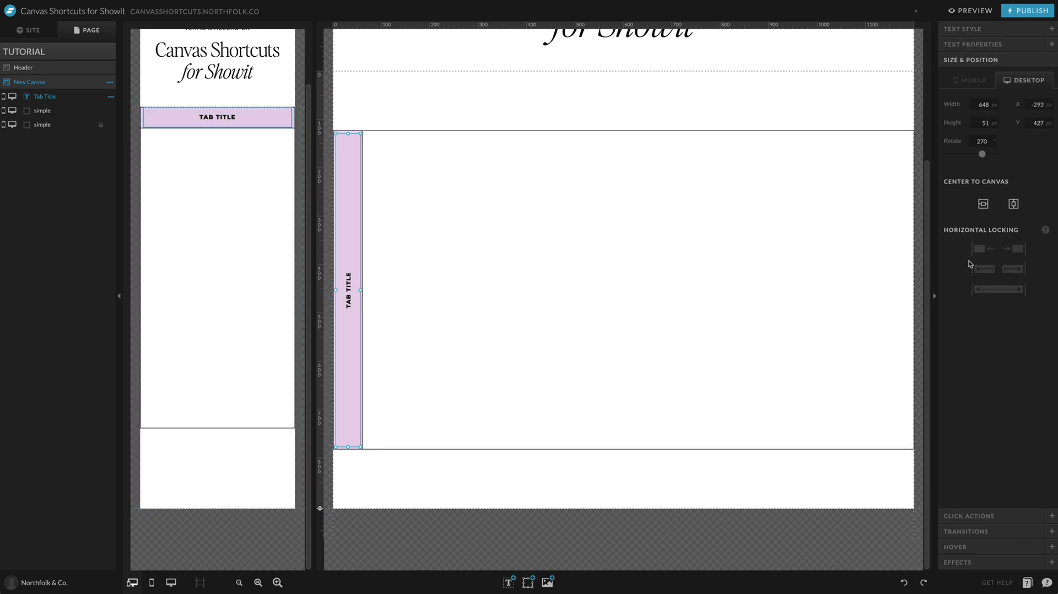
click(667, 304)
Preview the desktop page, inspect the tab title on its lilac strip by selecting its text, and close the preview.
click(973, 10)
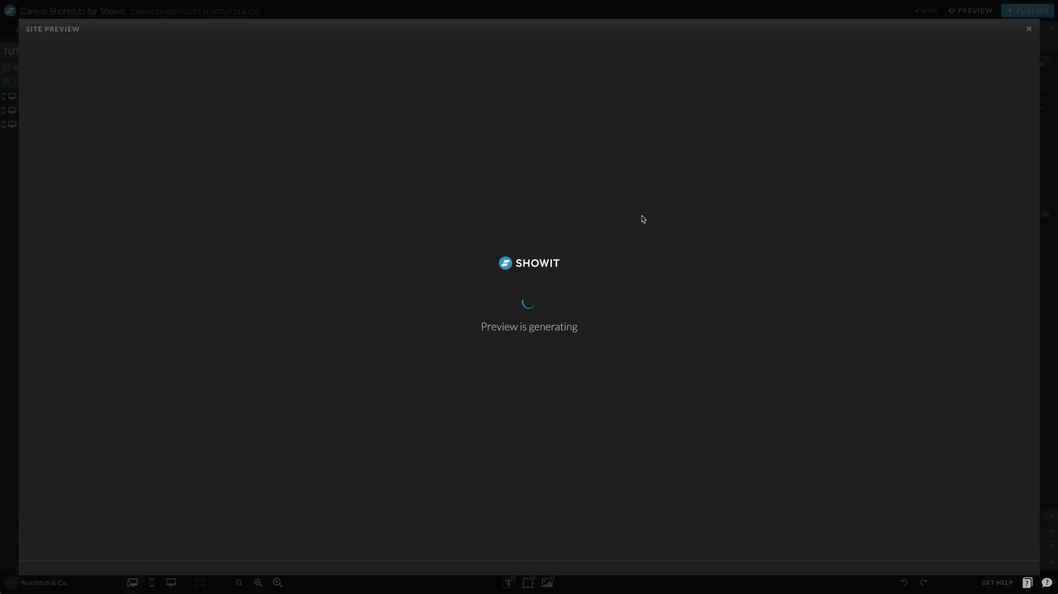
scroll(597, 281, down, 2)
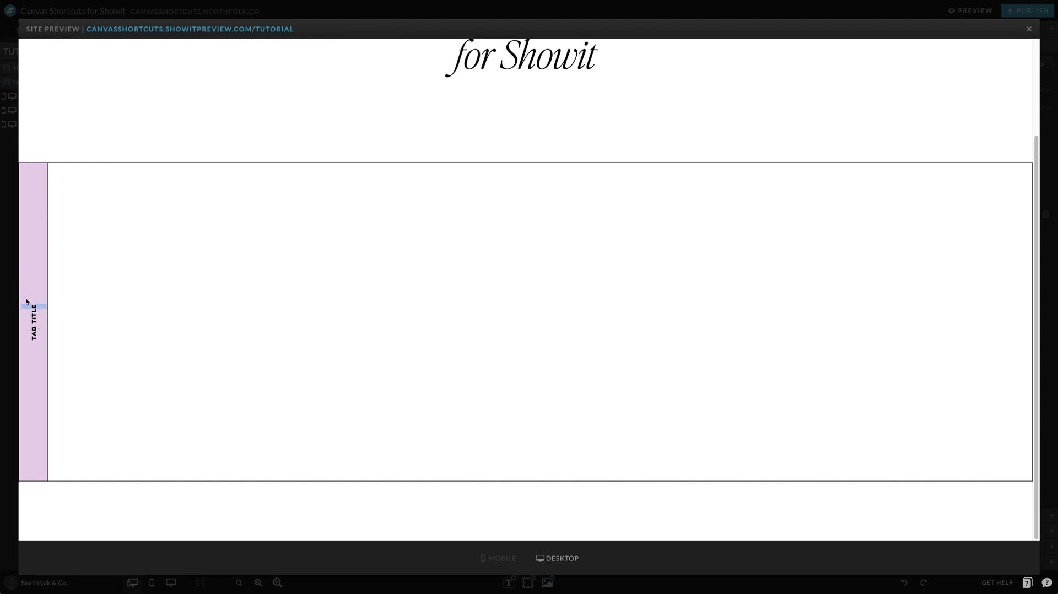
drag(32, 291, 34, 357)
drag(20, 241, 45, 181)
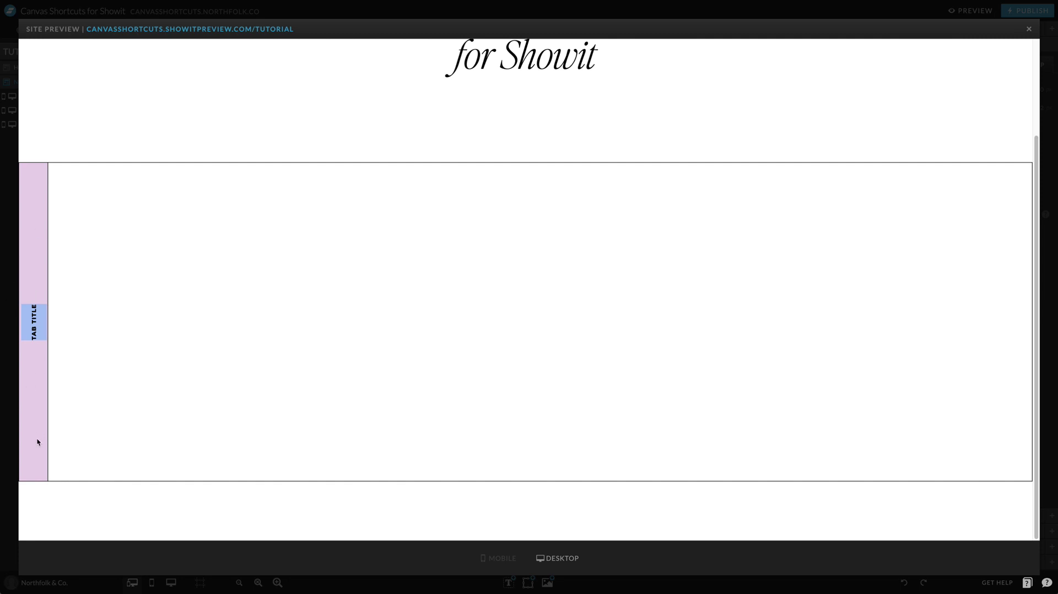
click(101, 309)
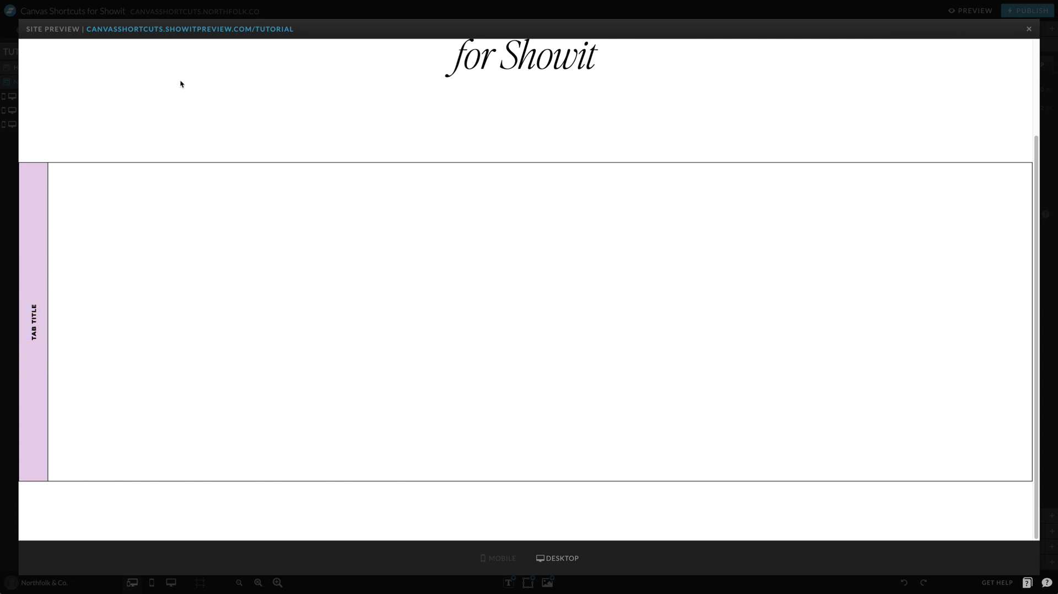
click(247, 11)
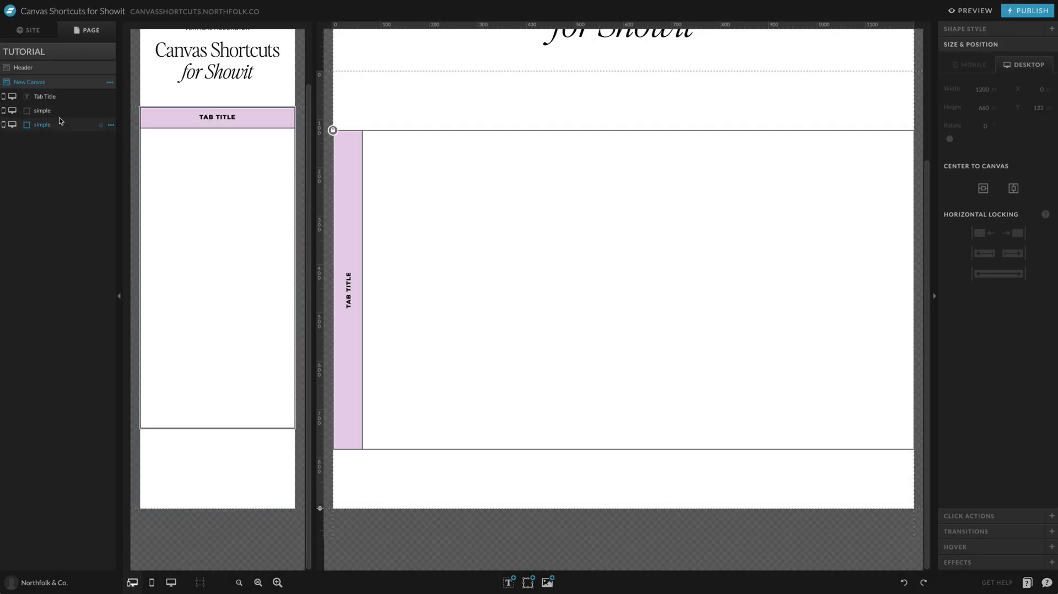
Rename the large outlined box as Tab BG and the lilac strip as Title.
double_click(53, 126)
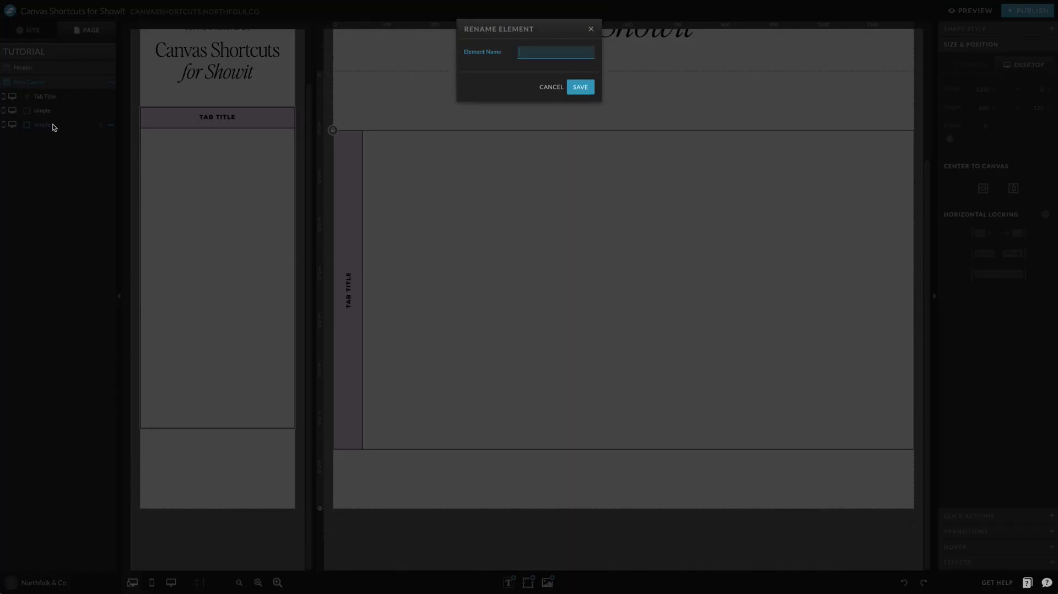
text(Tab BG)
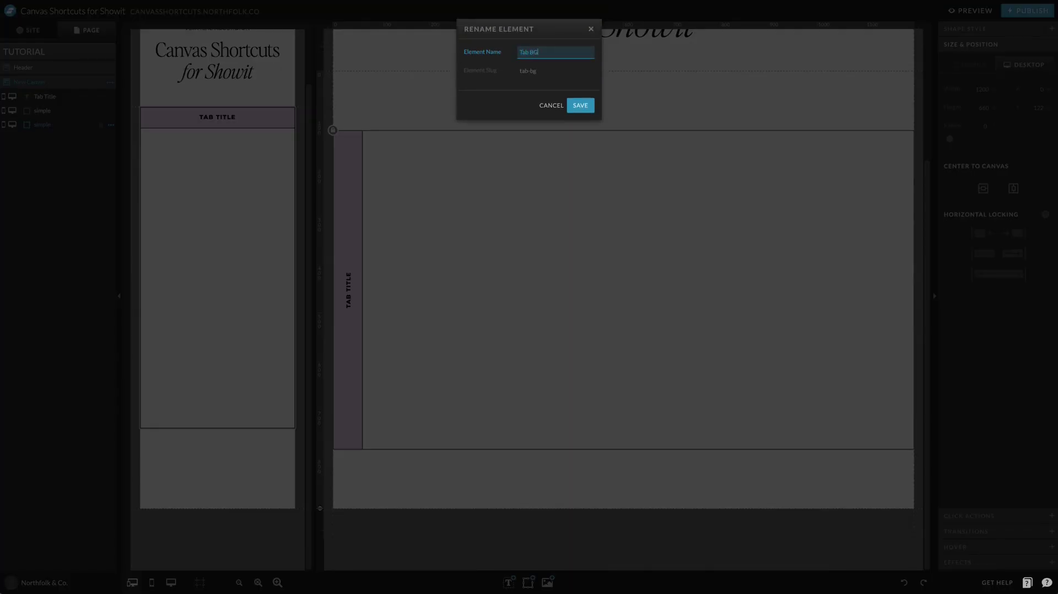
key(Return)
double_click(51, 111)
text(Title)
key(Return)
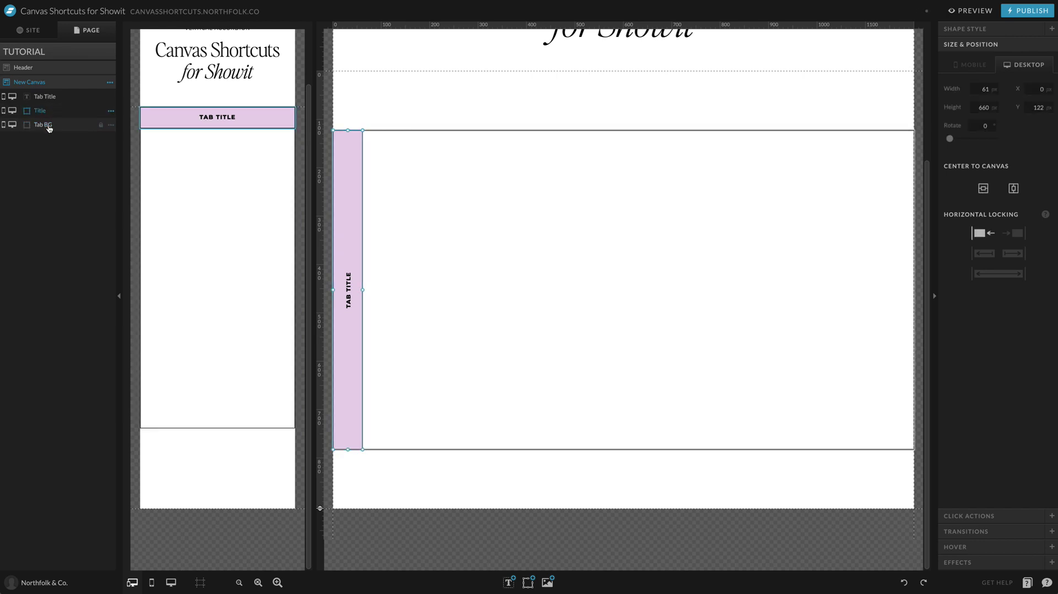
Rename the lilac strip as BG and the large outlined box as Content BG.
shift+click(347, 248)
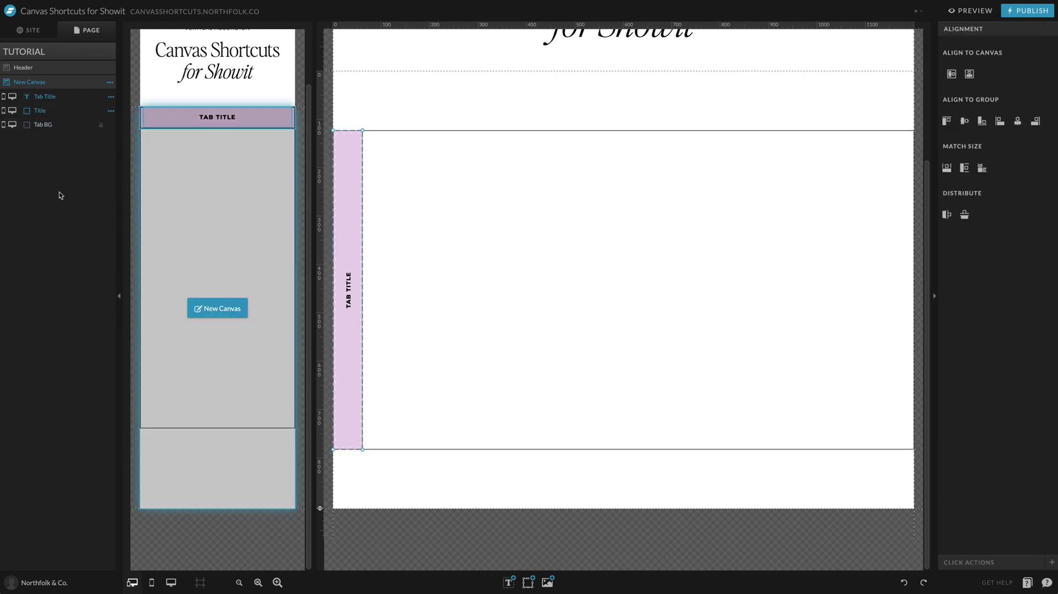
shift+click(64, 110)
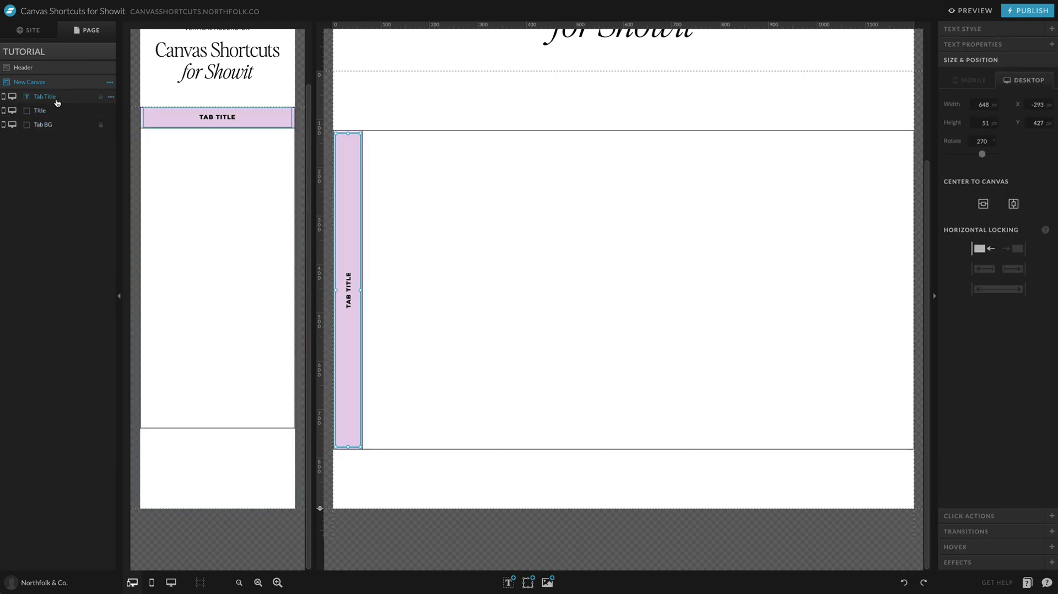
double_click(52, 112)
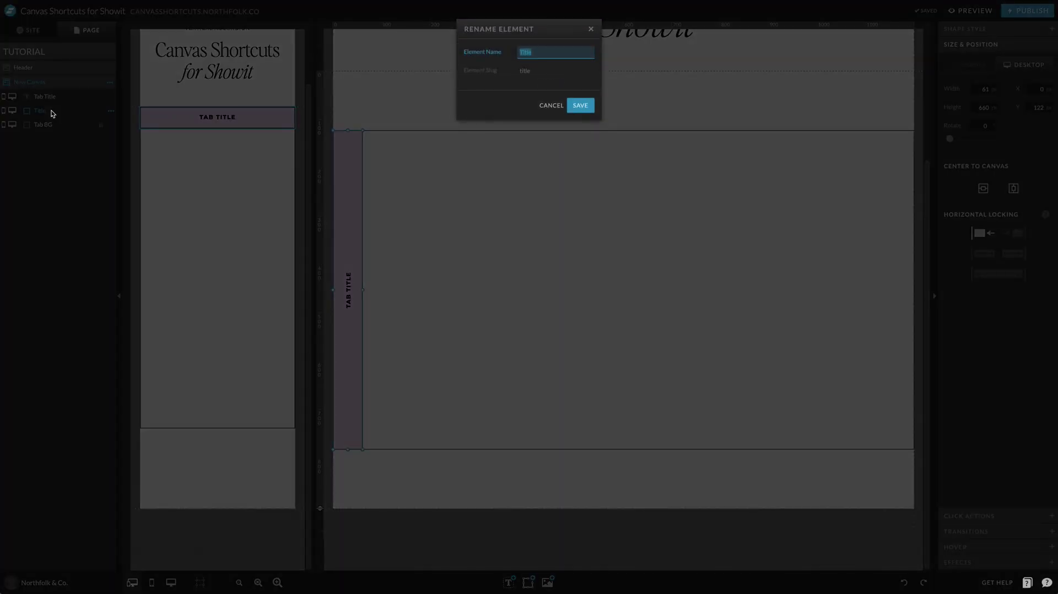
text(BG)
key(Return)
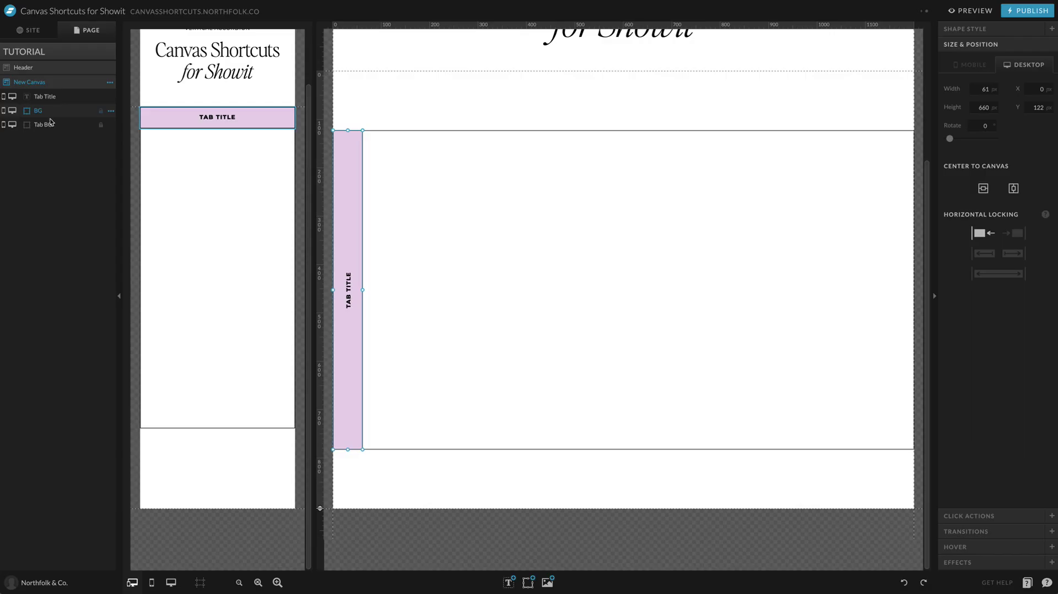
double_click(44, 126)
text(Content BG)
key(Return)
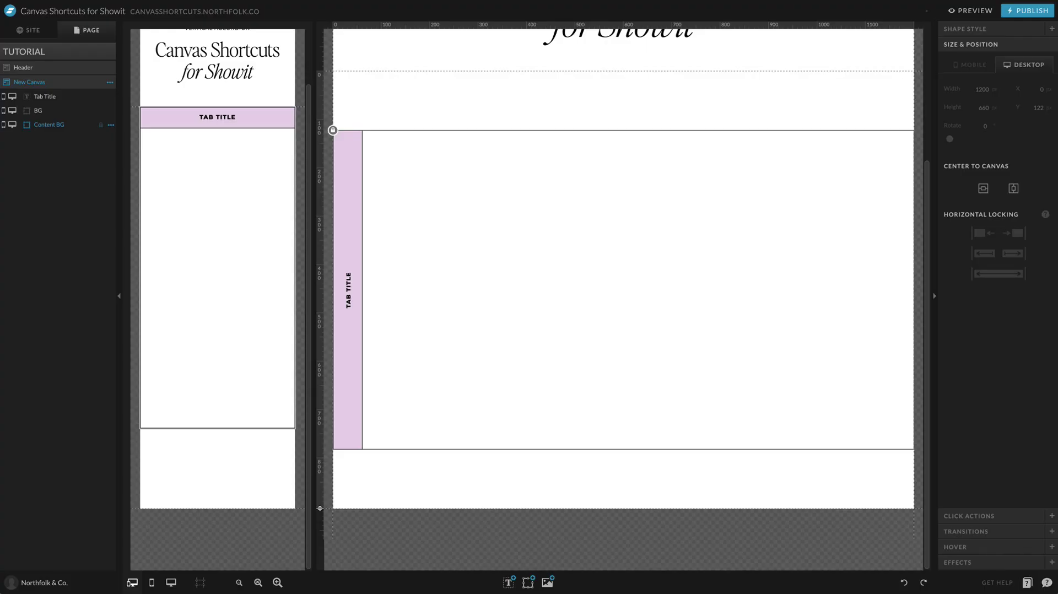
Give the tab title a click link of type Canvas, without any additional click action.
drag(417, 101, 332, 448)
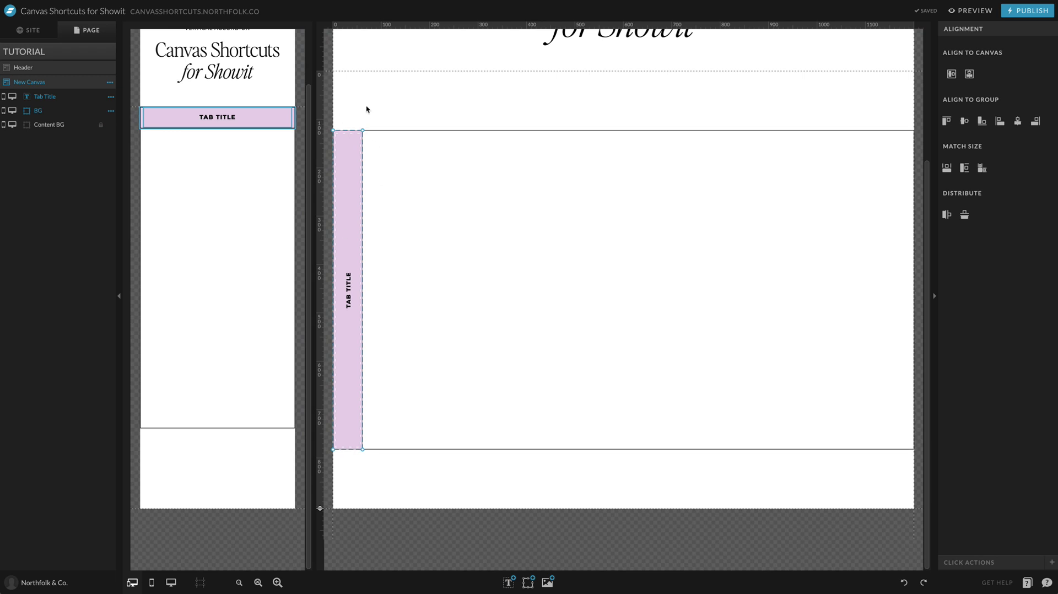
click(362, 200)
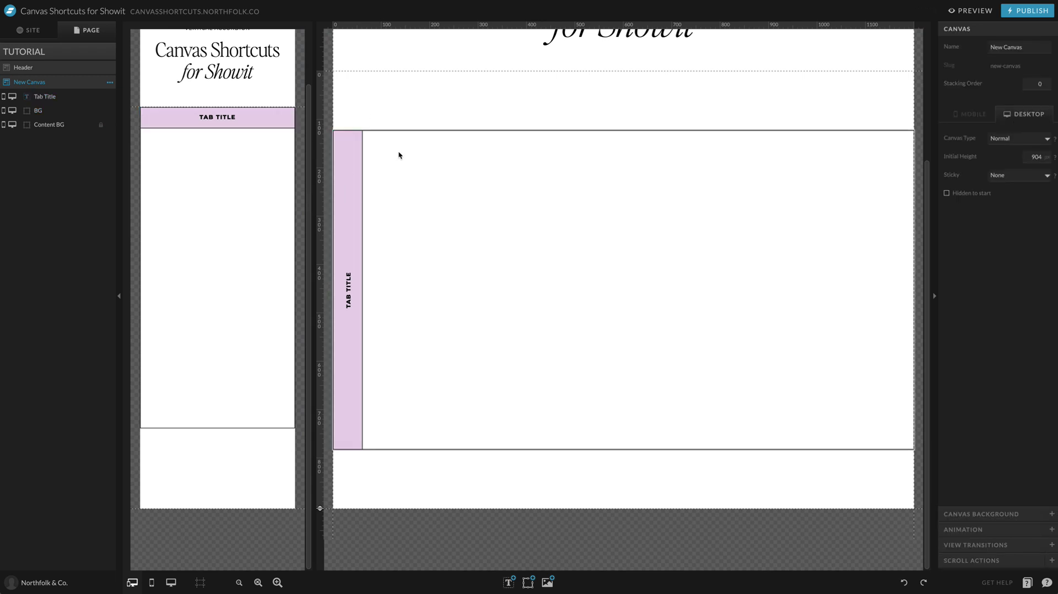
click(359, 224)
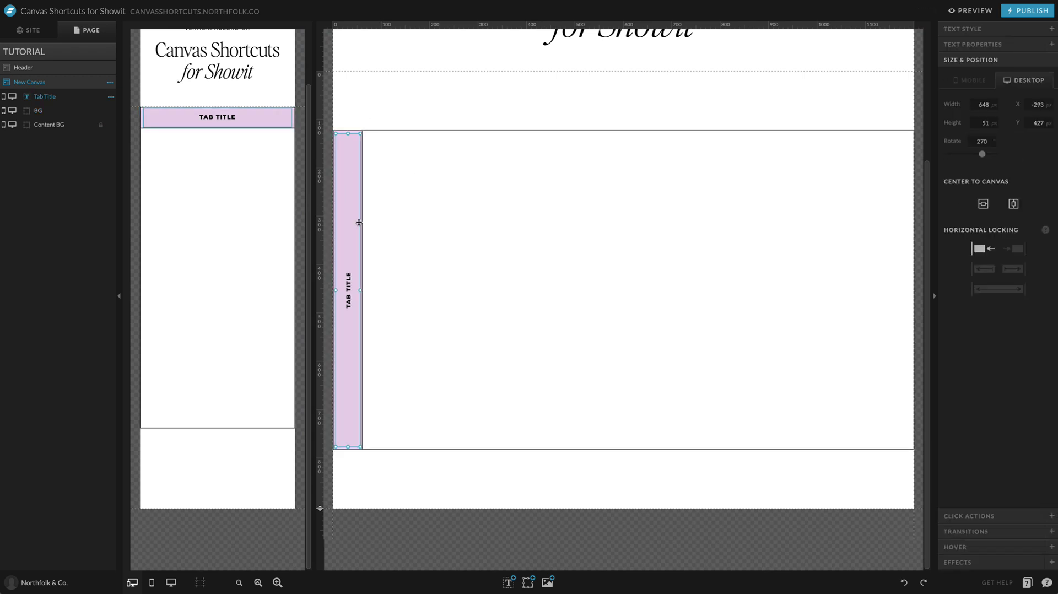
click(998, 514)
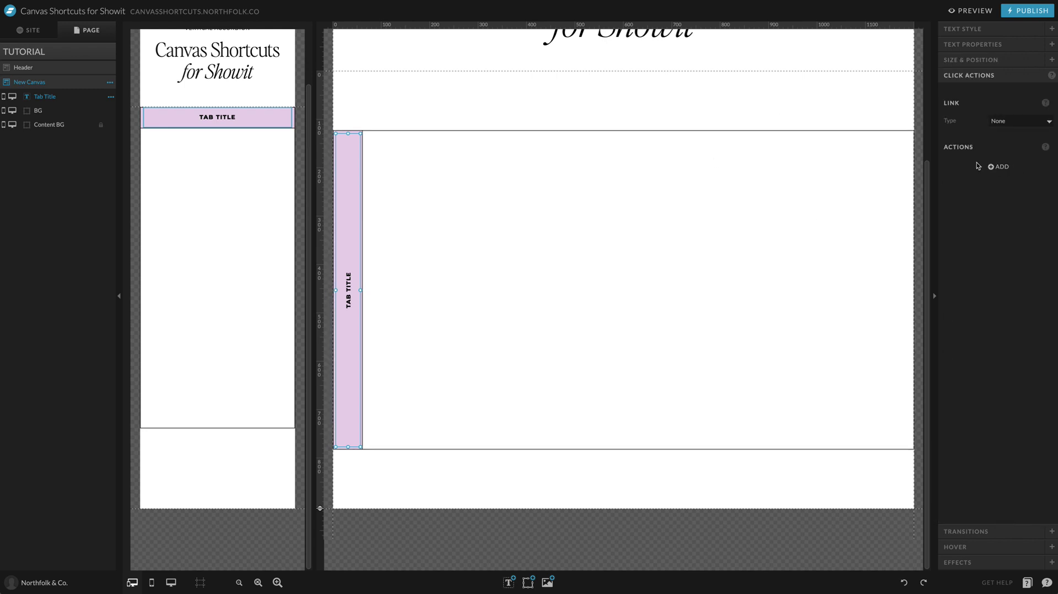
click(998, 167)
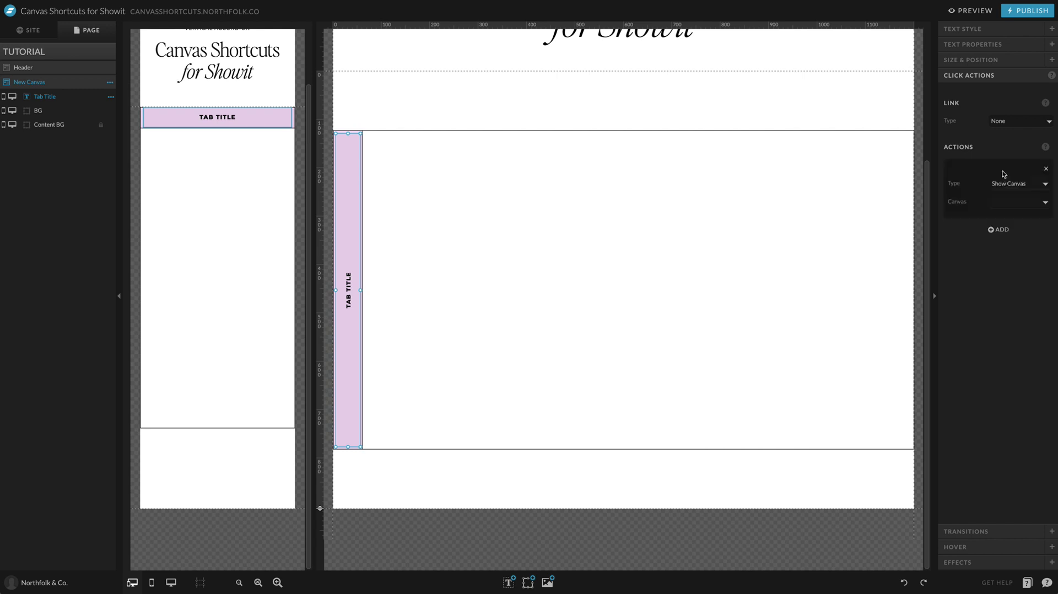
click(1046, 169)
click(1014, 122)
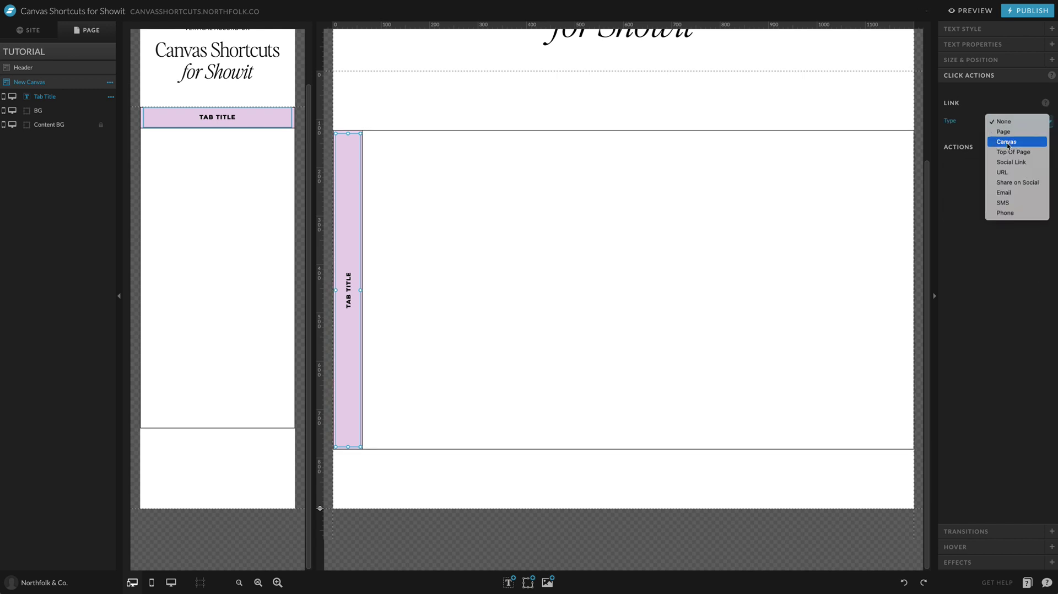
click(1008, 144)
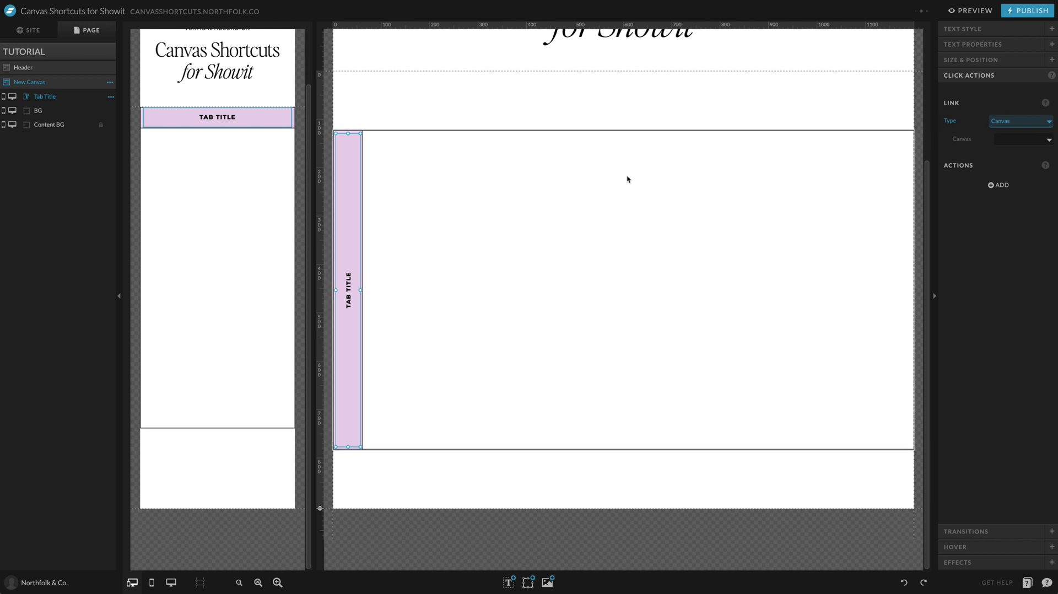
Point the tab title's link to View 1 of This Canvas and turn off Reverse Transition Direction.
click(1024, 139)
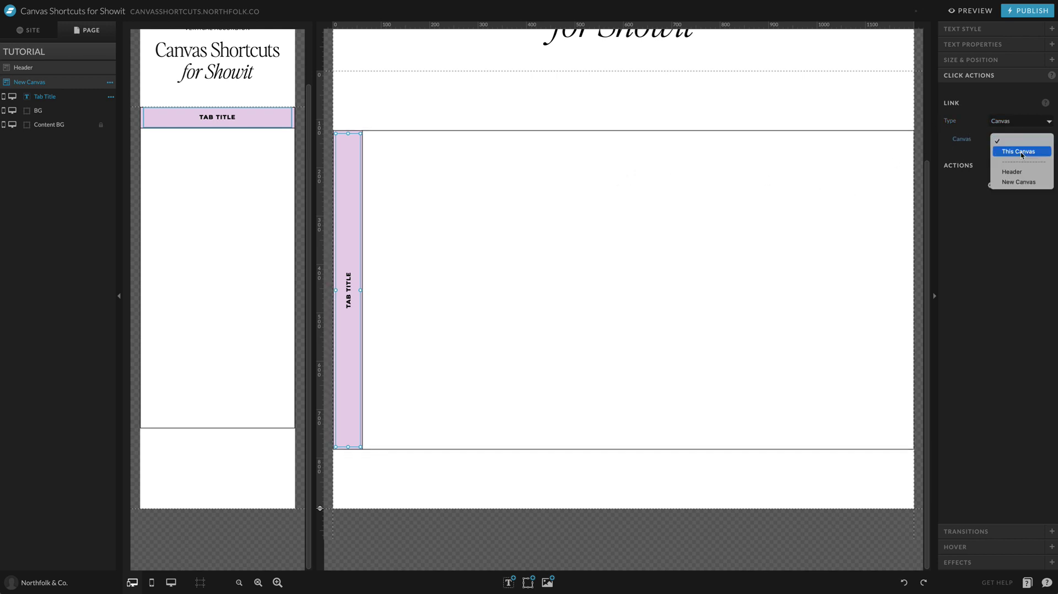
click(1020, 147)
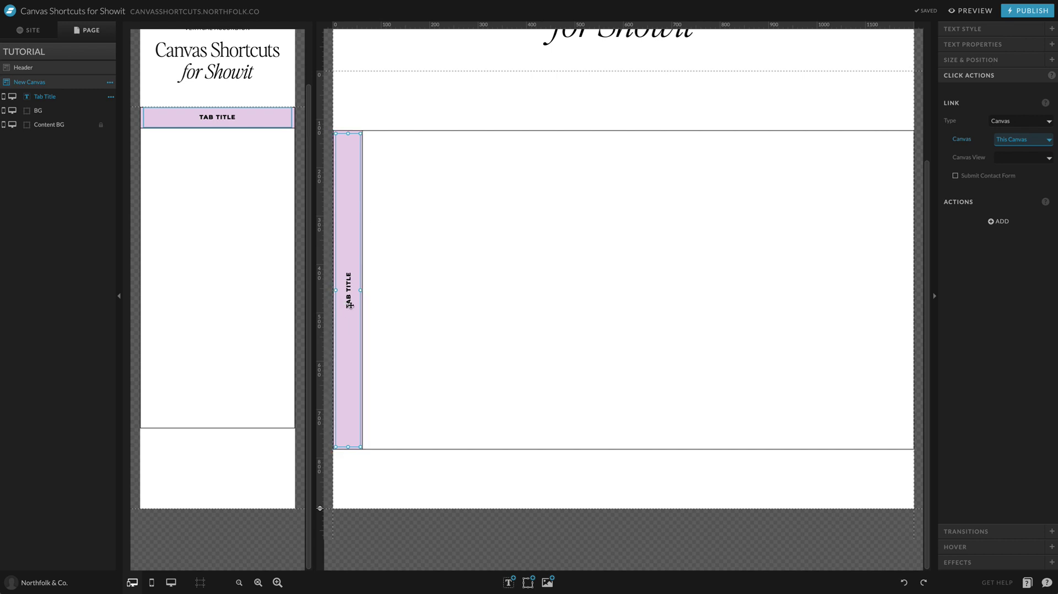
click(1019, 158)
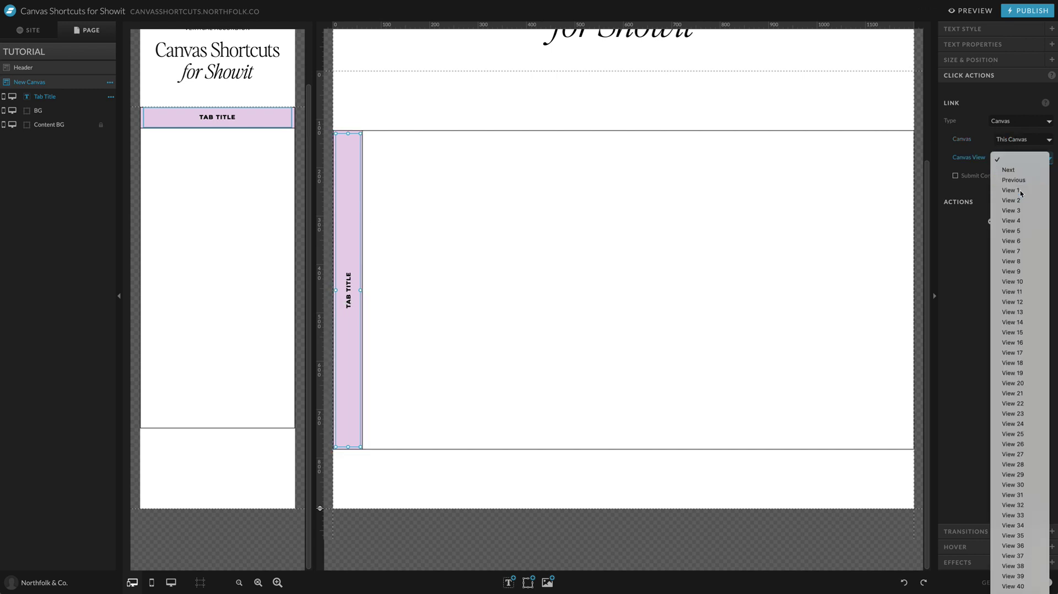
click(1020, 190)
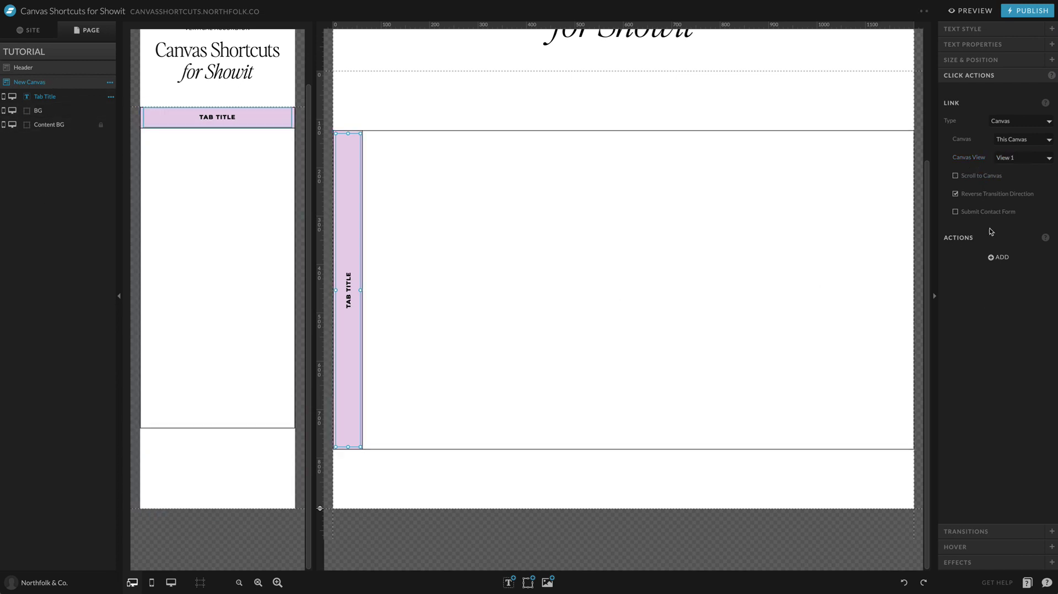
click(998, 195)
click(416, 103)
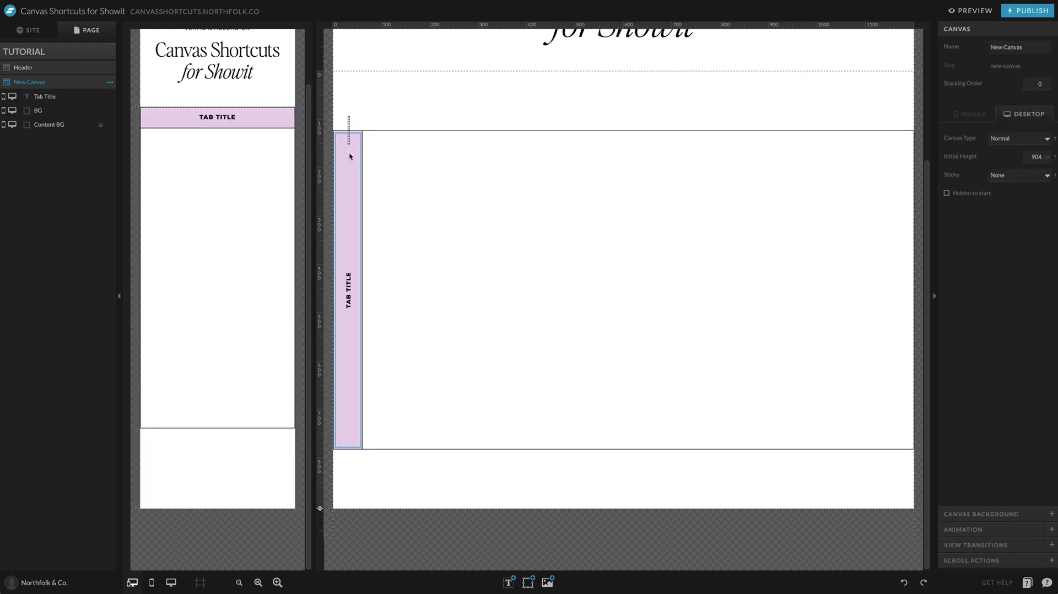
Duplicate the desktop tab title and lilac strip, placing the copy directly beside the first tab so their borders overlap.
key(ctrl+a)
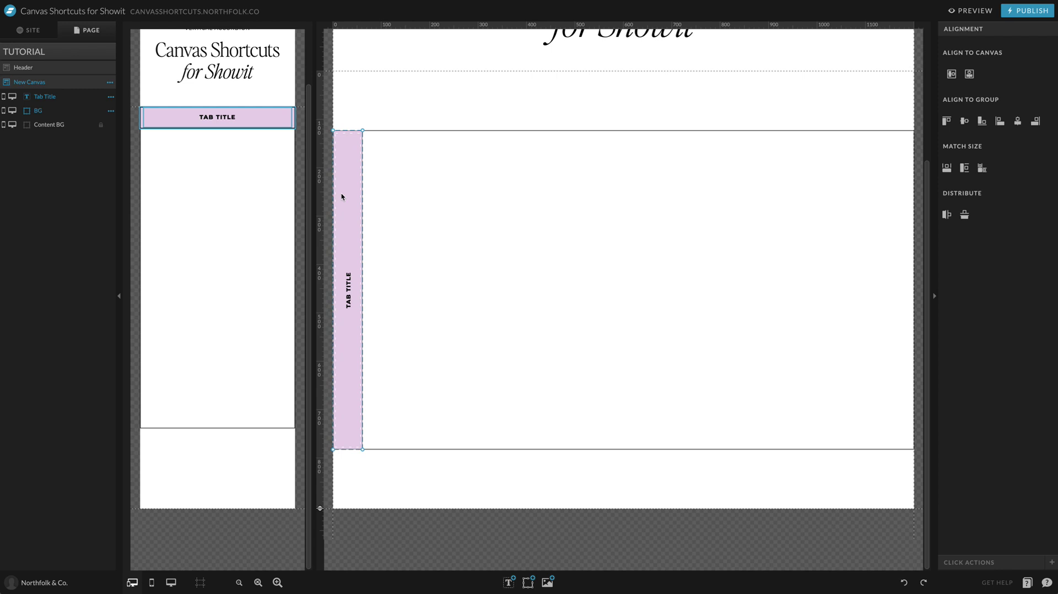
drag(348, 191, 378, 189)
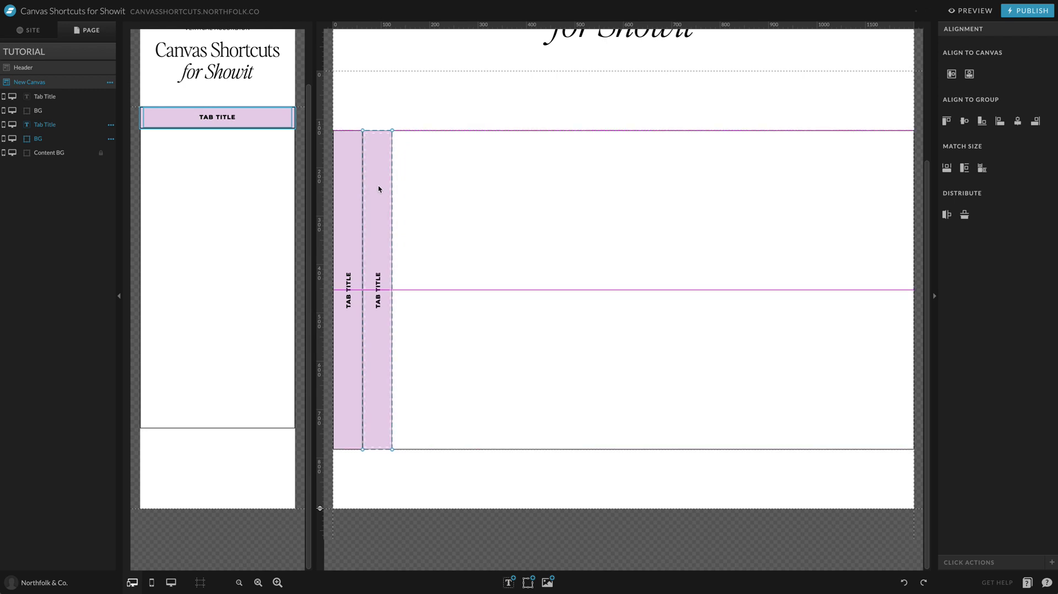
drag(417, 166, 383, 220)
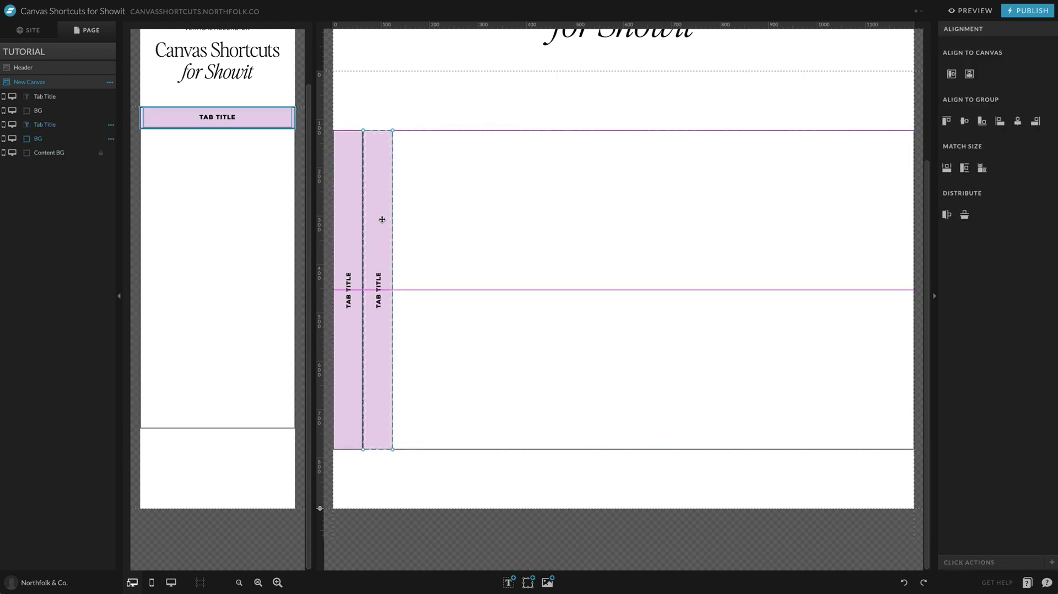
drag(406, 151, 382, 204)
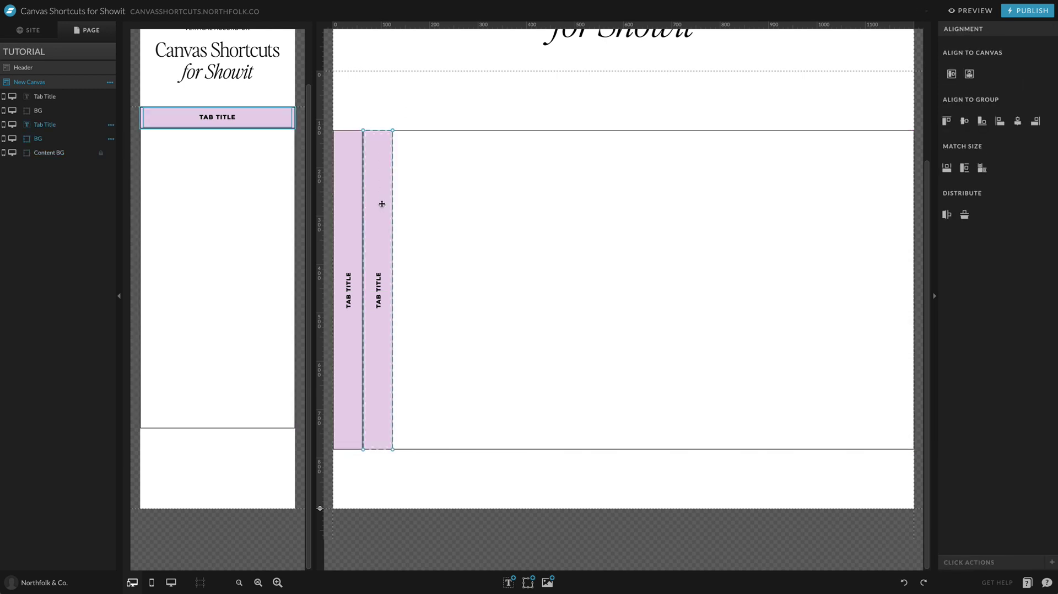
click(406, 116)
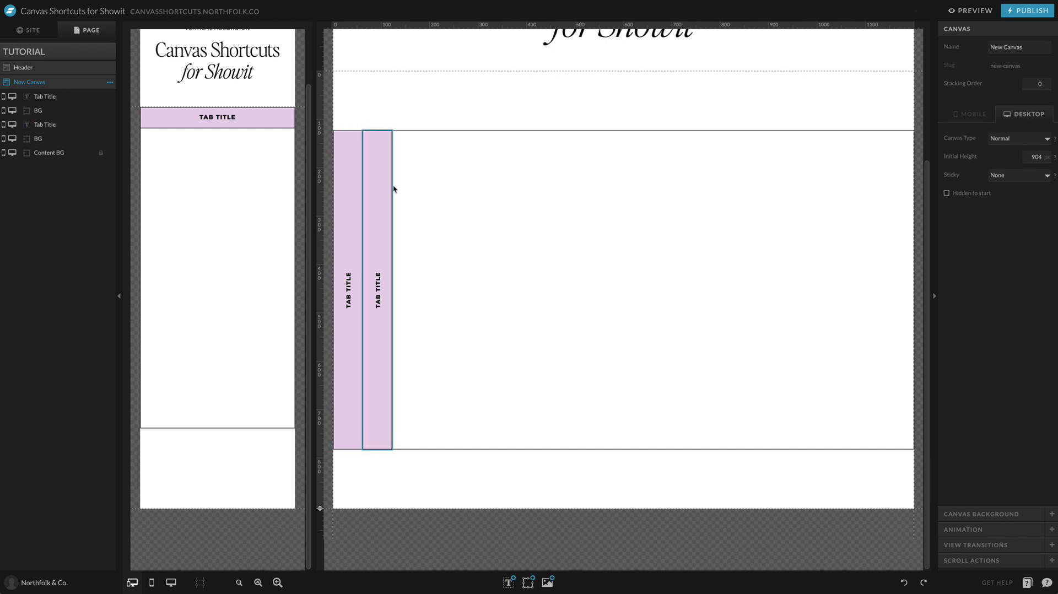
click(381, 225)
click(397, 116)
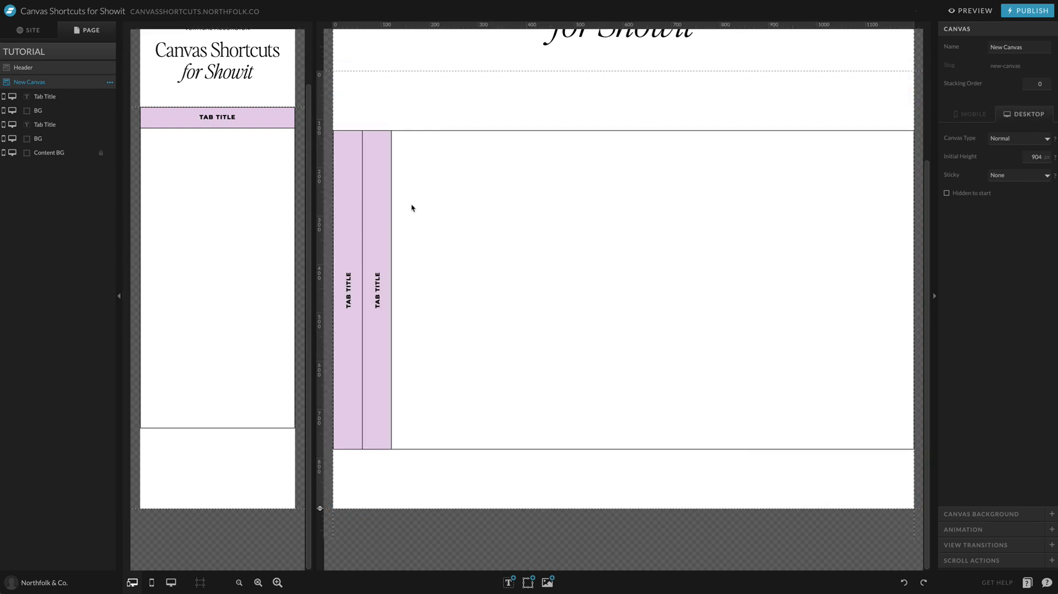
Move the duplicated tab title and background directly beneath the first tab in the mobile layout.
drag(411, 207, 378, 284)
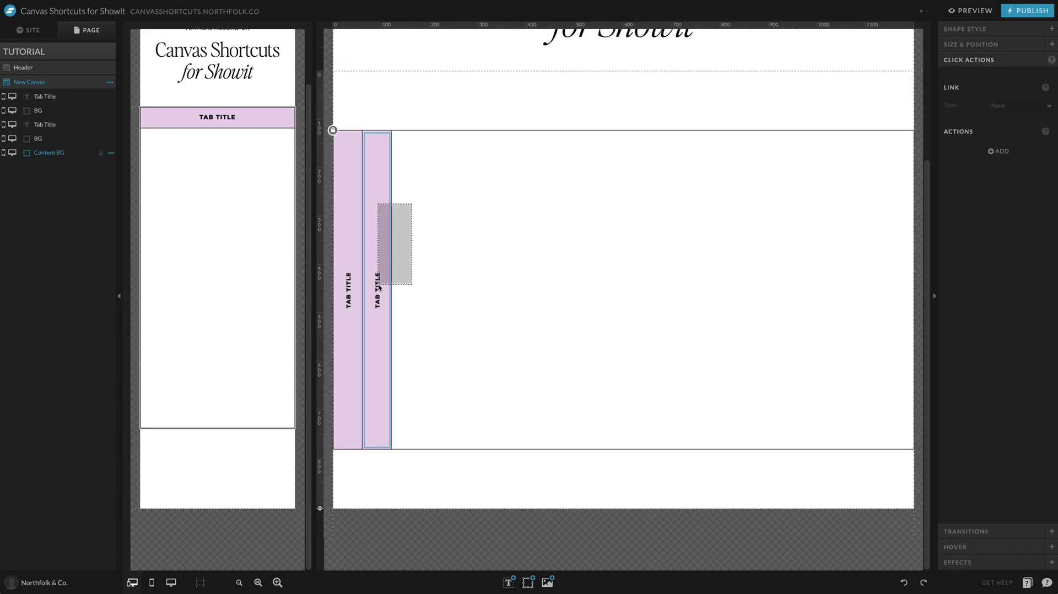
key(shift+Down)
key(shift+Down)
key(shift+Down)
key(shift+Down)
key(shift+Down)
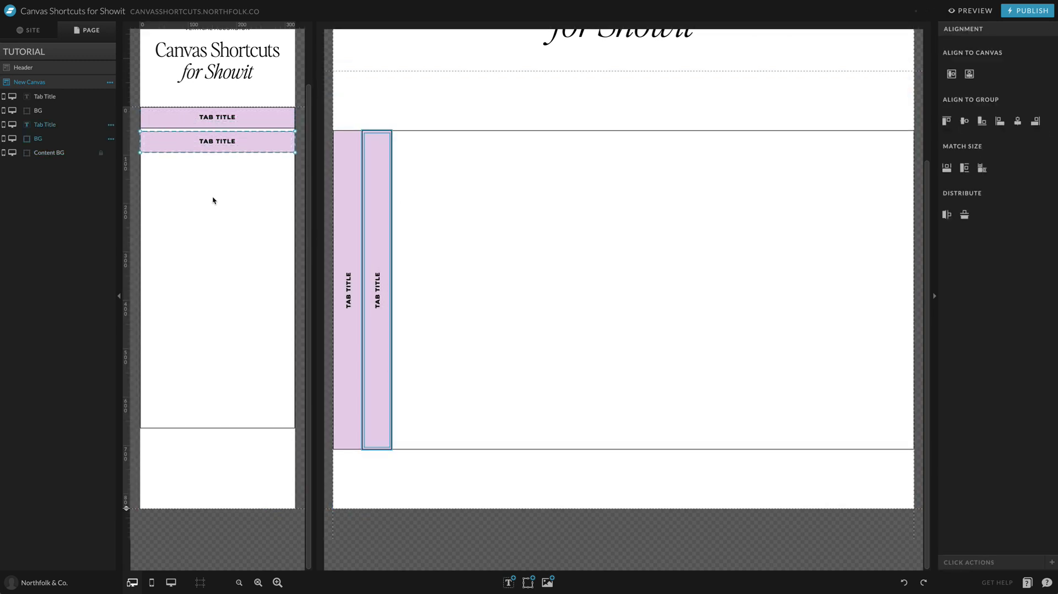
drag(229, 138, 228, 135)
click(219, 179)
Fill the second tab's background with the off-white palette colour in both the mobile and desktop layouts.
click(291, 138)
click(999, 29)
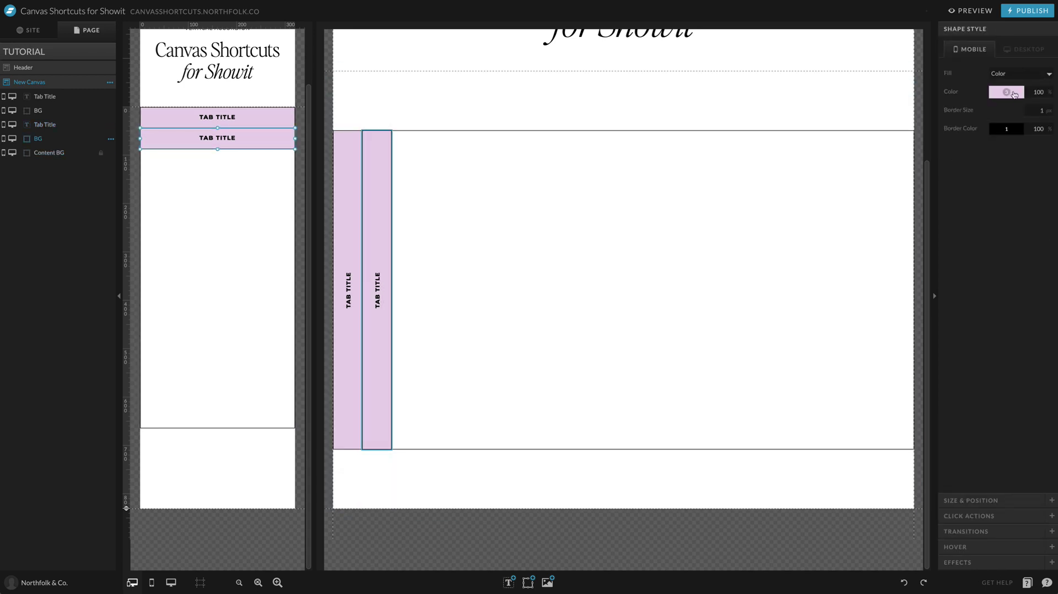
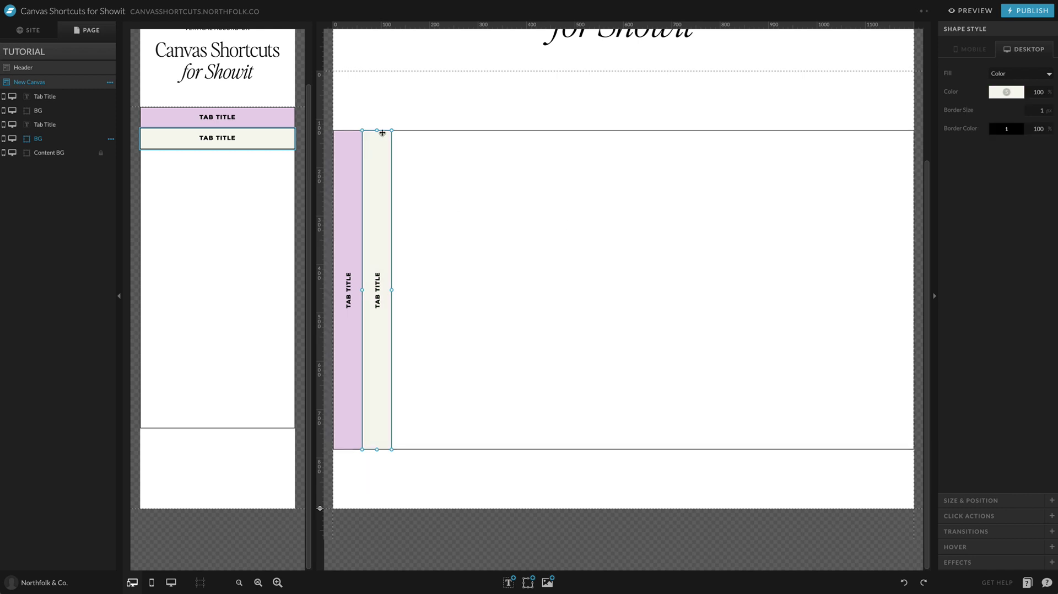
click(407, 229)
Change the second tab's text to "Tab Title 2".
double_click(378, 243)
text(2)
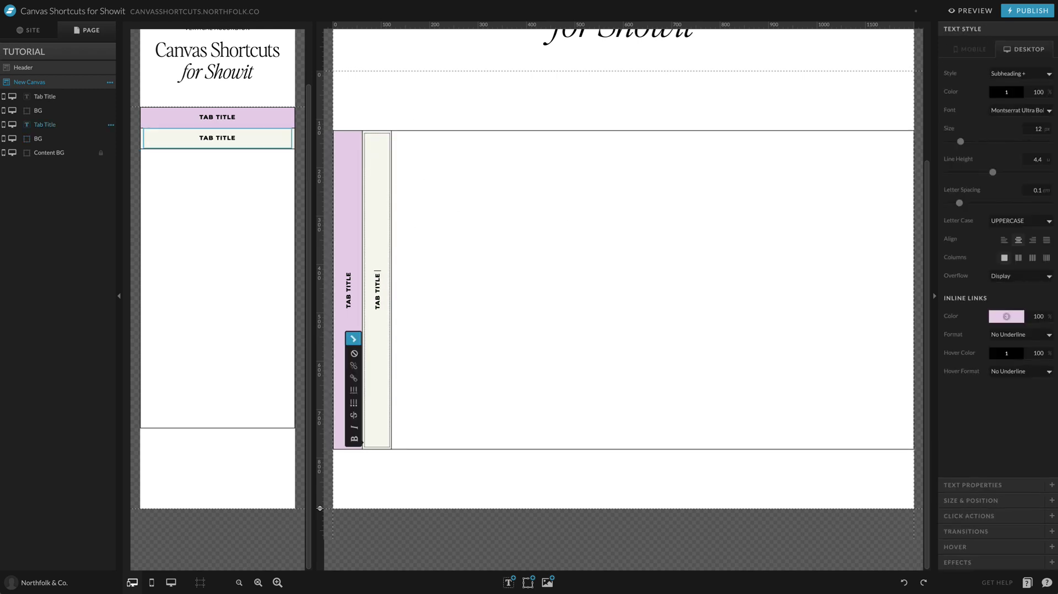
click(450, 178)
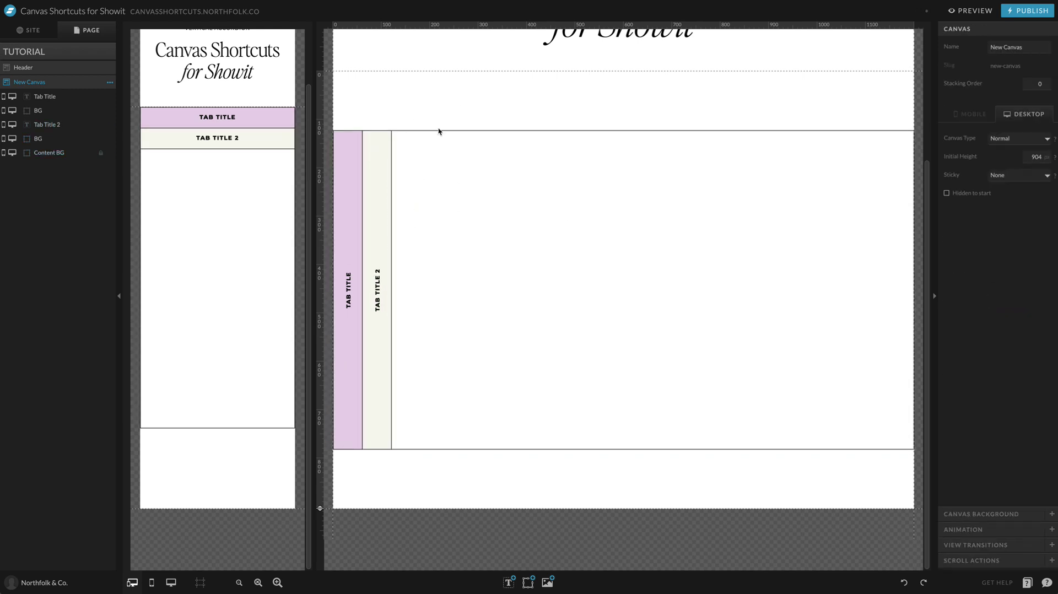
Point the Tab Title 2 link to View 2 of This Canvas.
click(385, 208)
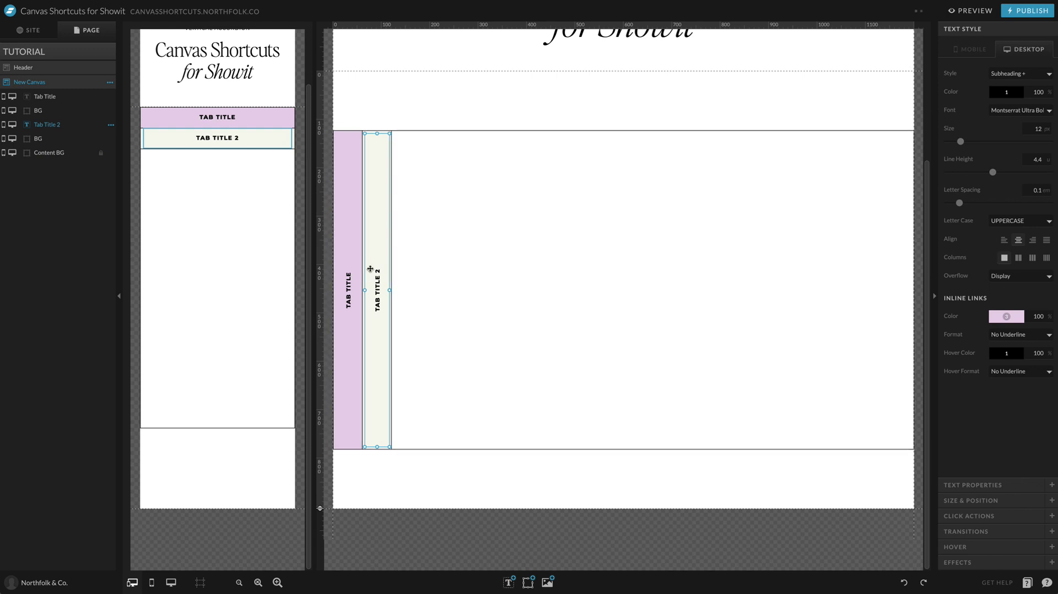
click(962, 517)
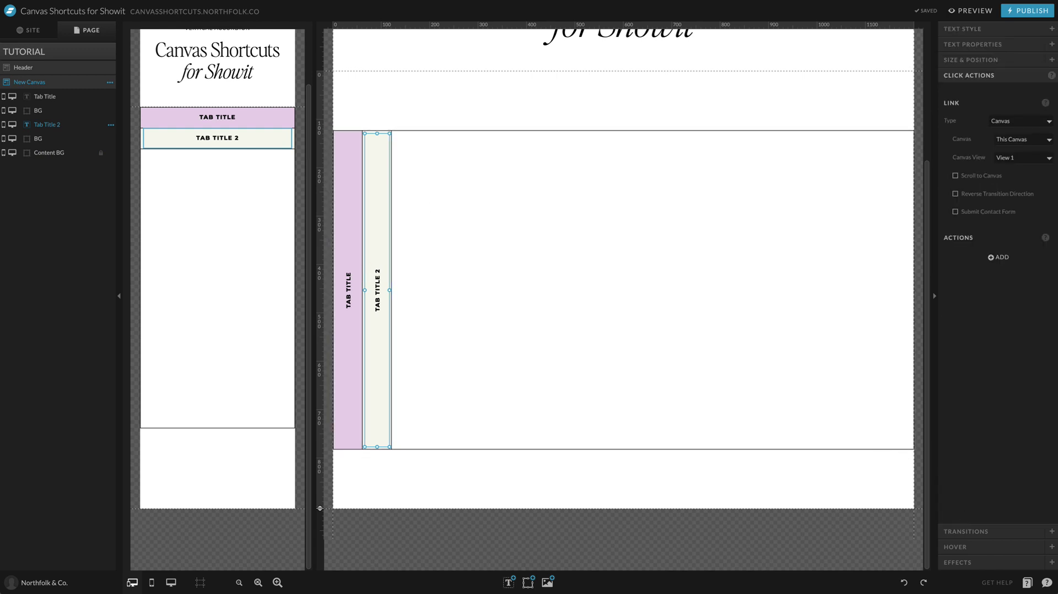
click(1010, 156)
click(1012, 165)
Duplicate the first two tabs with their backgrounds, placing the copies directly beside them on desktop and beneath them on mobile.
drag(413, 194, 411, 270)
click(480, 257)
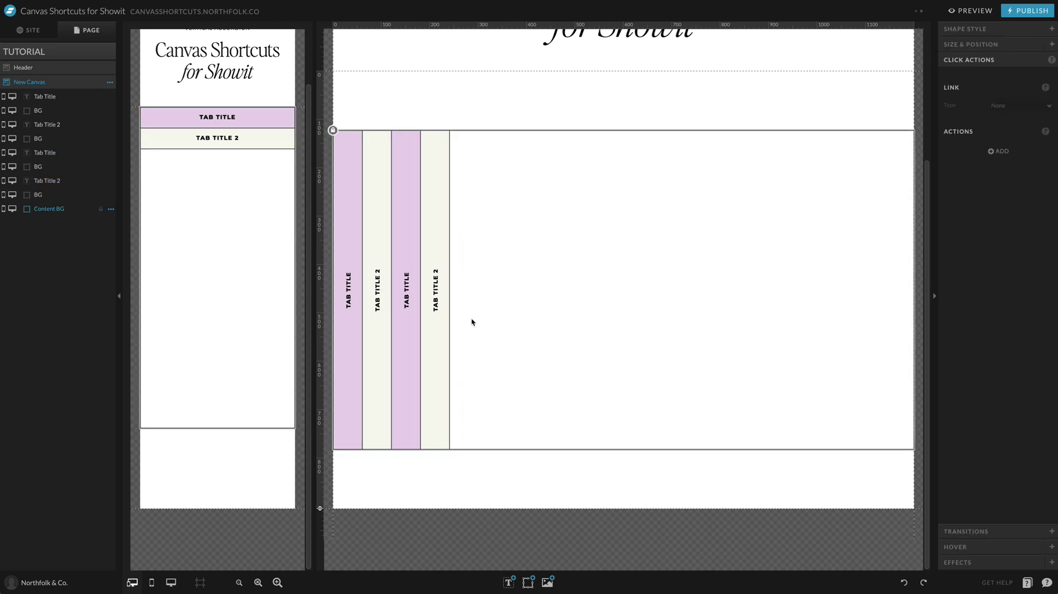
drag(484, 227, 409, 303)
click(517, 300)
drag(488, 295, 213, 260)
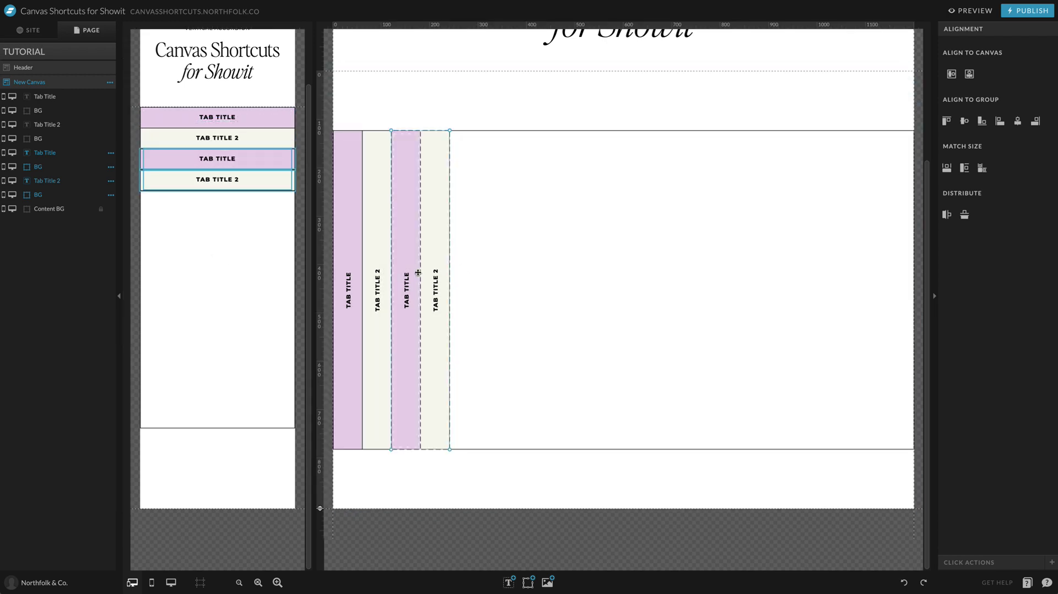
Change the text of the two duplicated tabs to "Tab Title 3" and "Tab Title 4".
double_click(417, 271)
text(3)
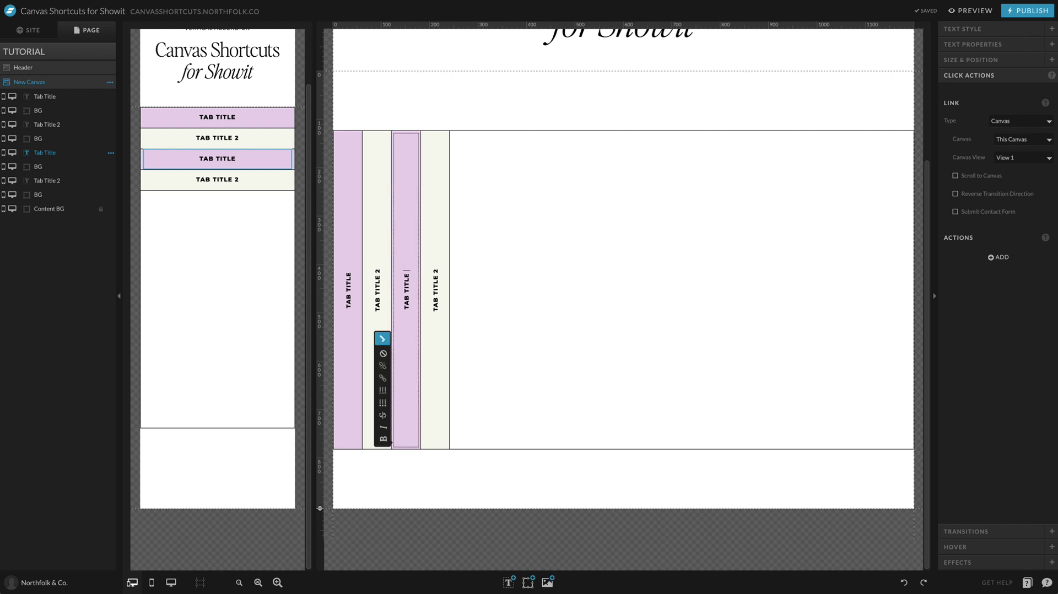
double_click(435, 251)
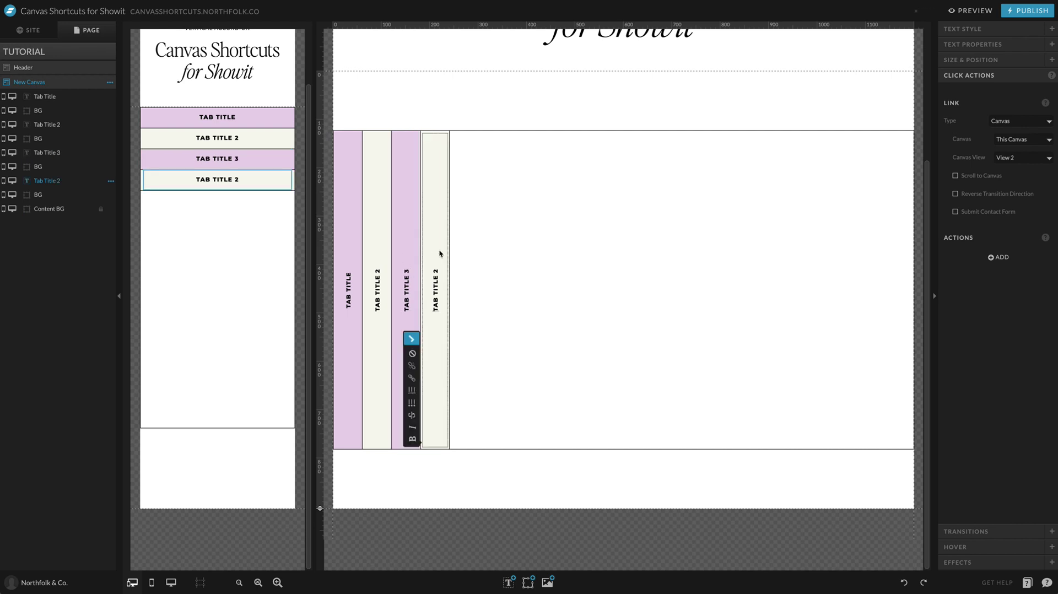
key(BackSpace)
text(4)
click(527, 273)
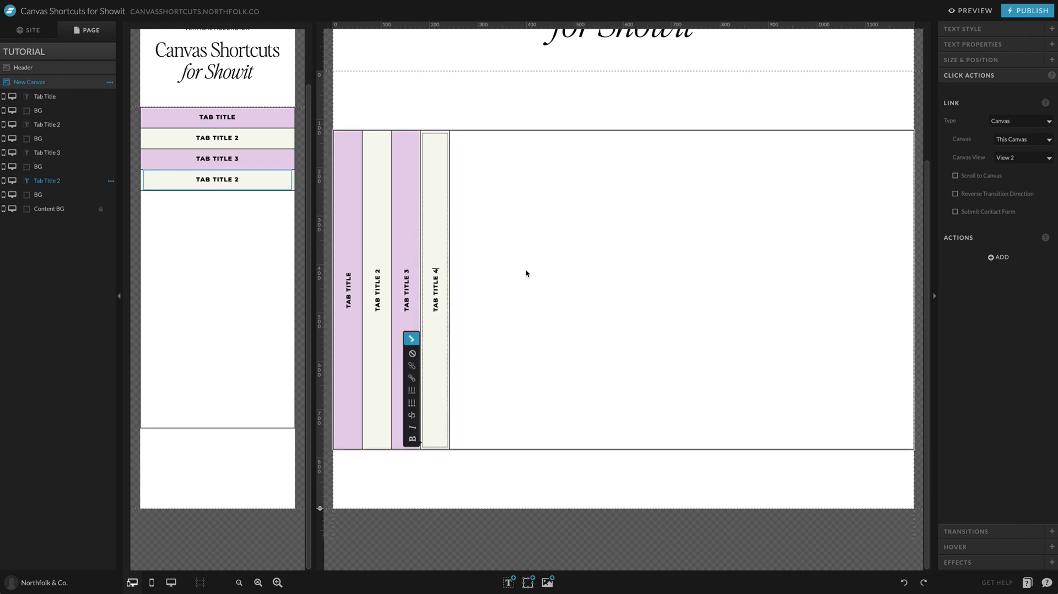
Fill the third tab's desktop background with the lime green palette colour.
click(419, 236)
click(970, 12)
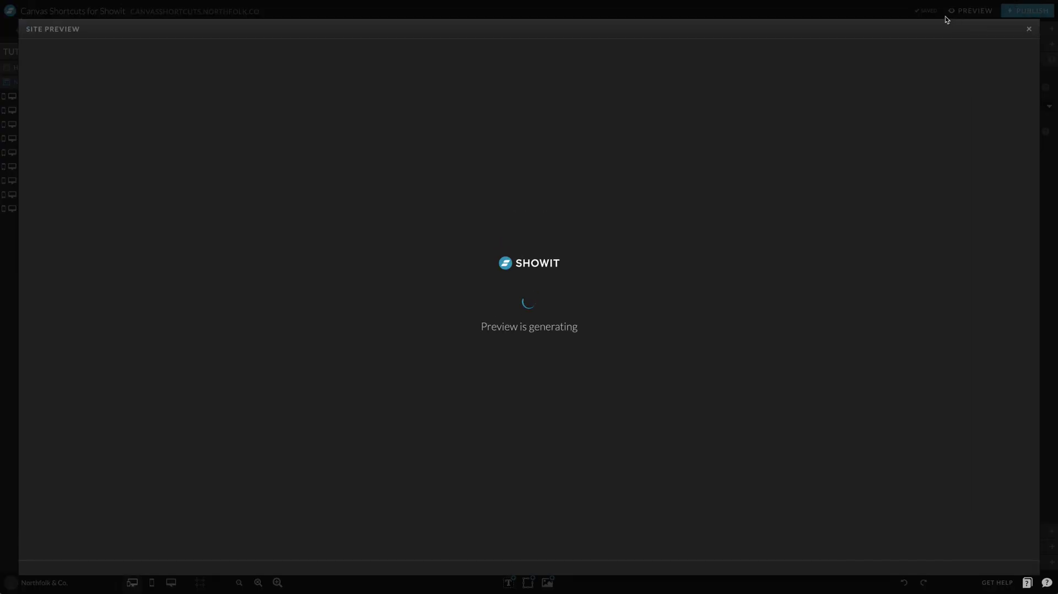
click(970, 29)
click(1007, 93)
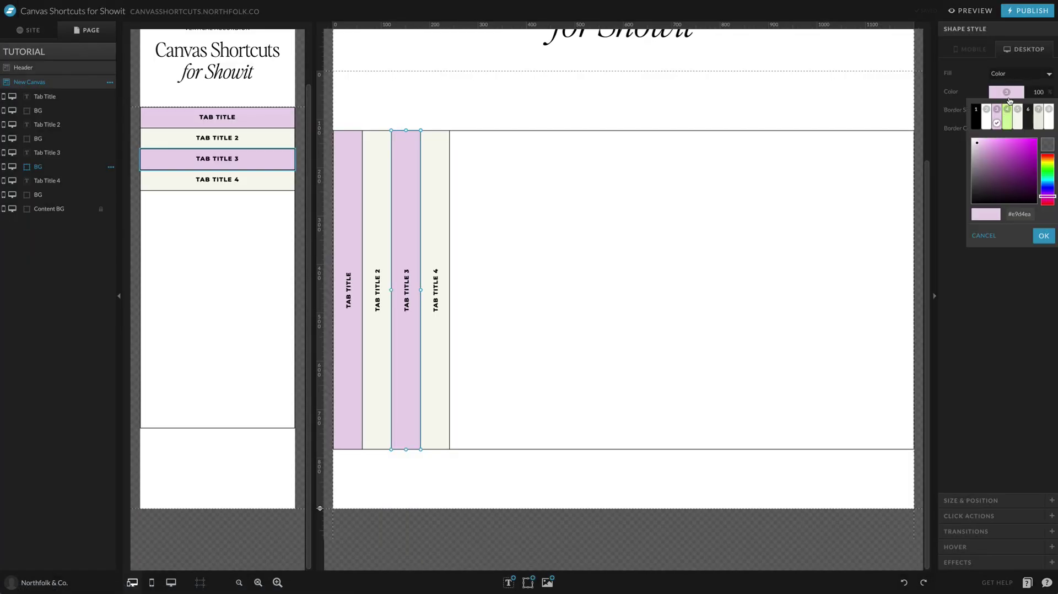
click(1008, 113)
Fill the fourth tab's desktop background with black, palette colour 1.
click(447, 237)
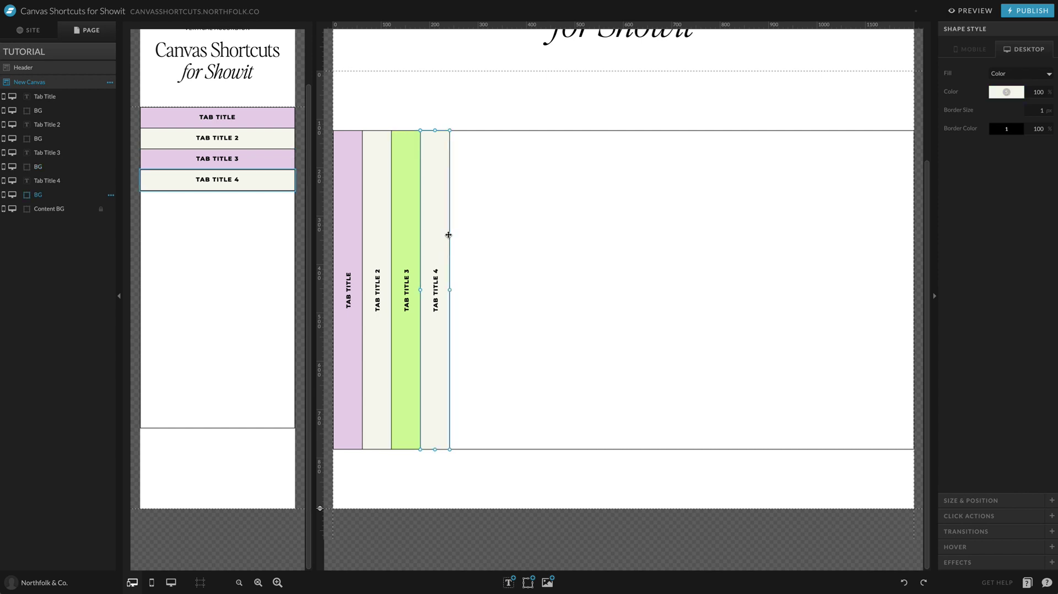
click(1017, 94)
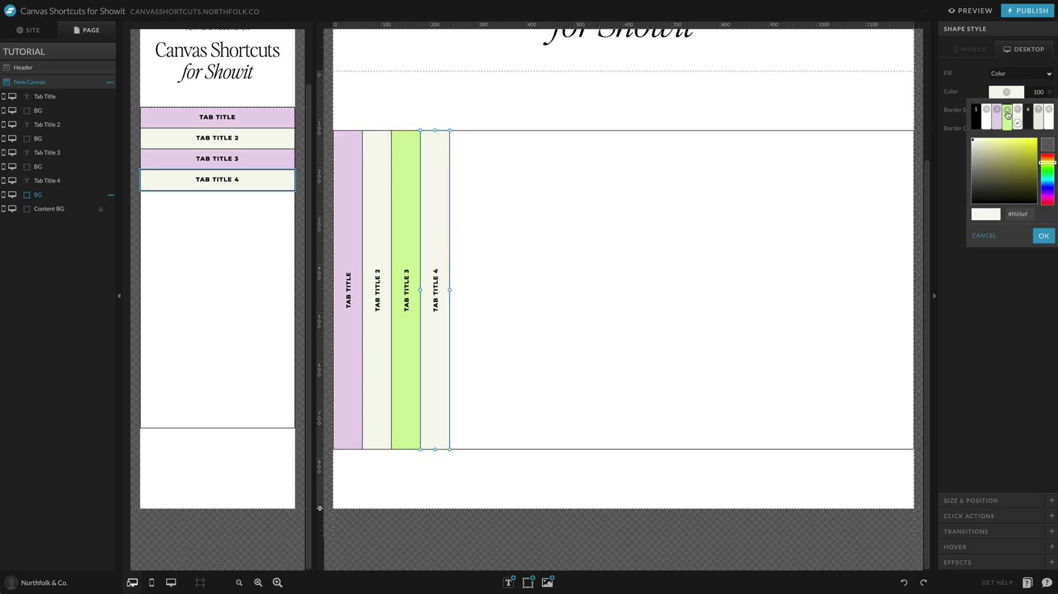
click(975, 116)
Set the Tab Title 4 text colour to white in both the desktop and mobile layouts.
click(441, 259)
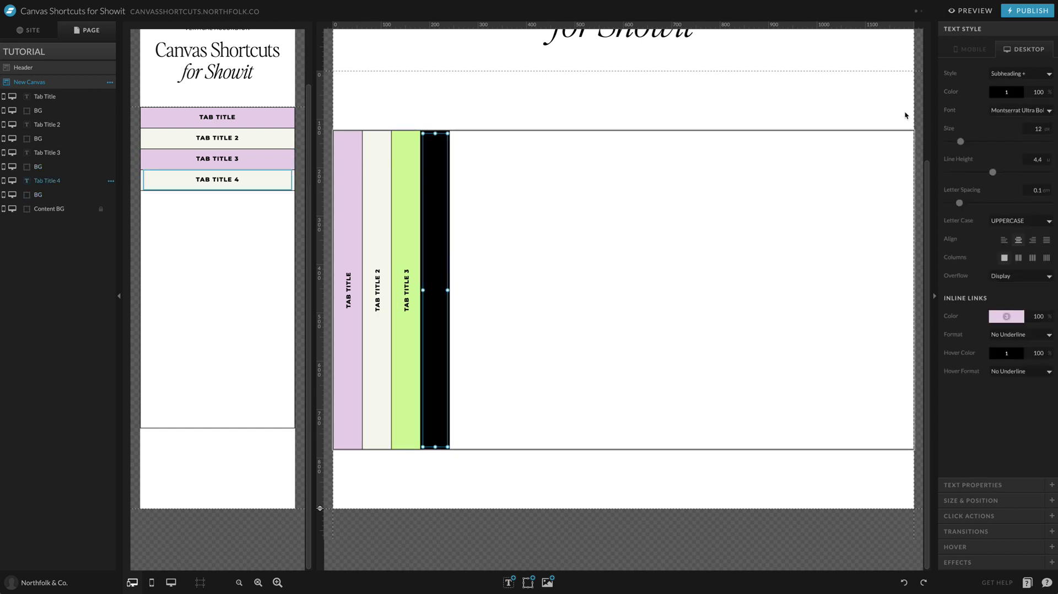
click(1016, 95)
click(995, 122)
click(970, 49)
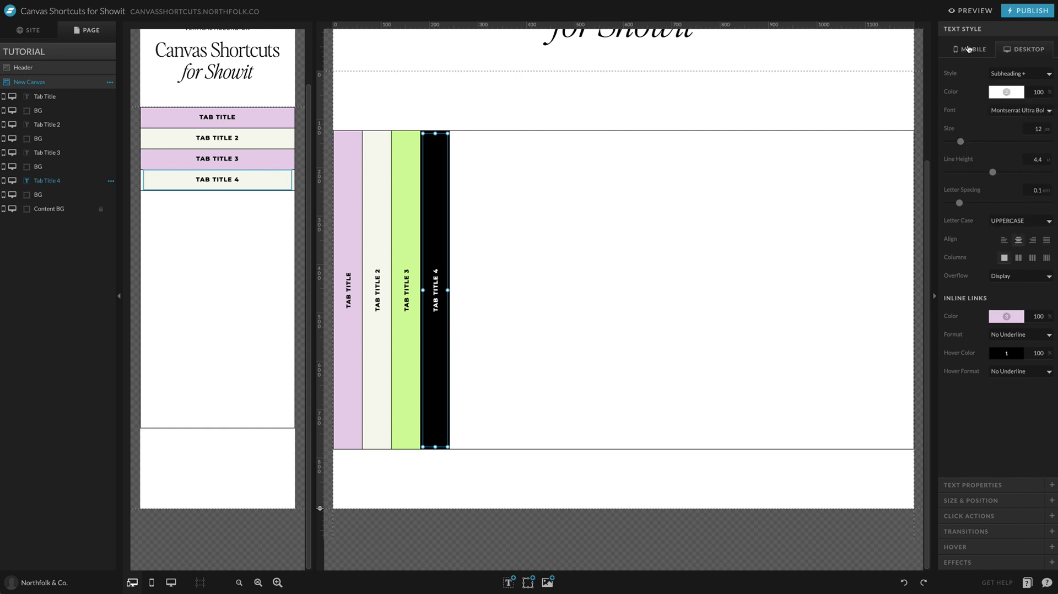
click(1002, 92)
click(995, 121)
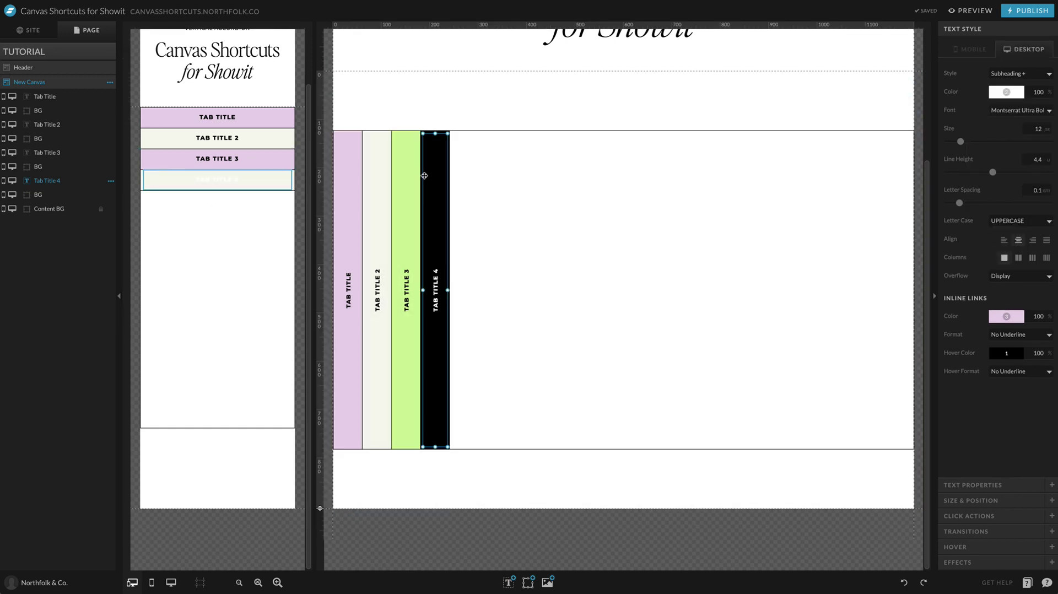
Match the mobile backgrounds to desktop, making the fourth tab black and the third tab lime green.
click(424, 175)
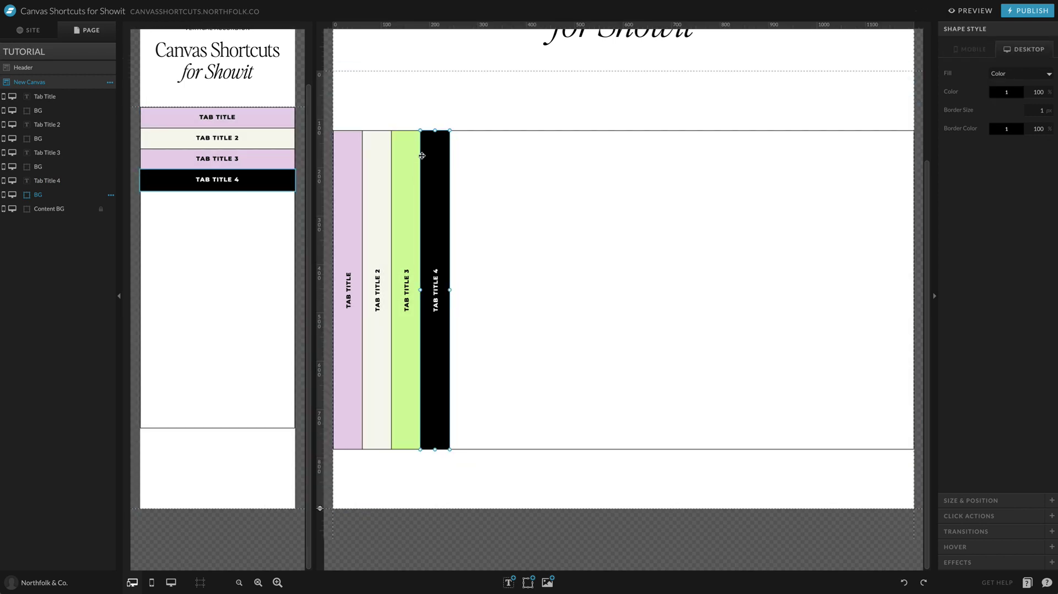
click(417, 166)
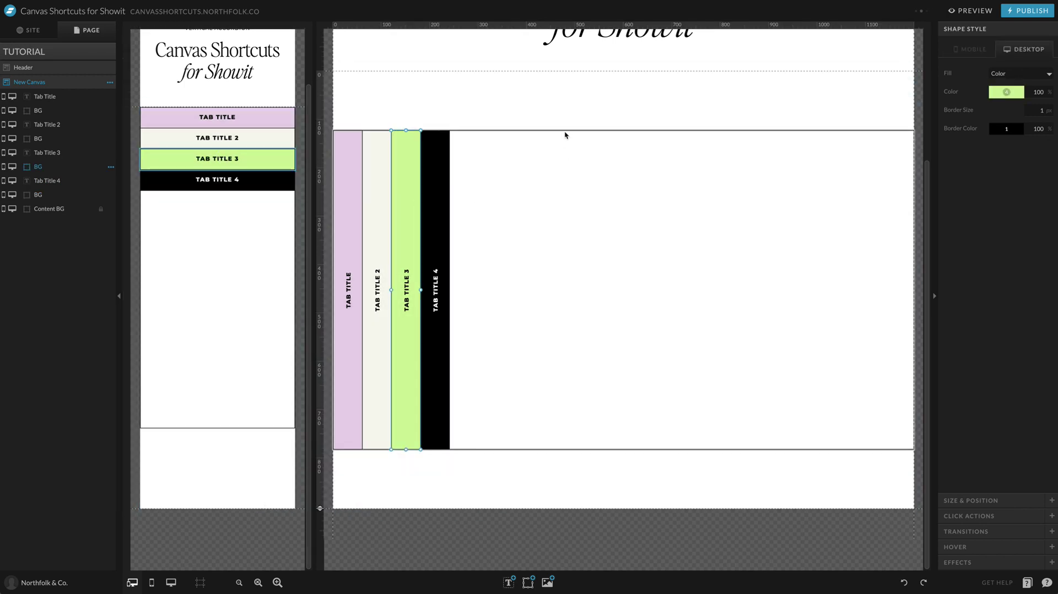
click(572, 118)
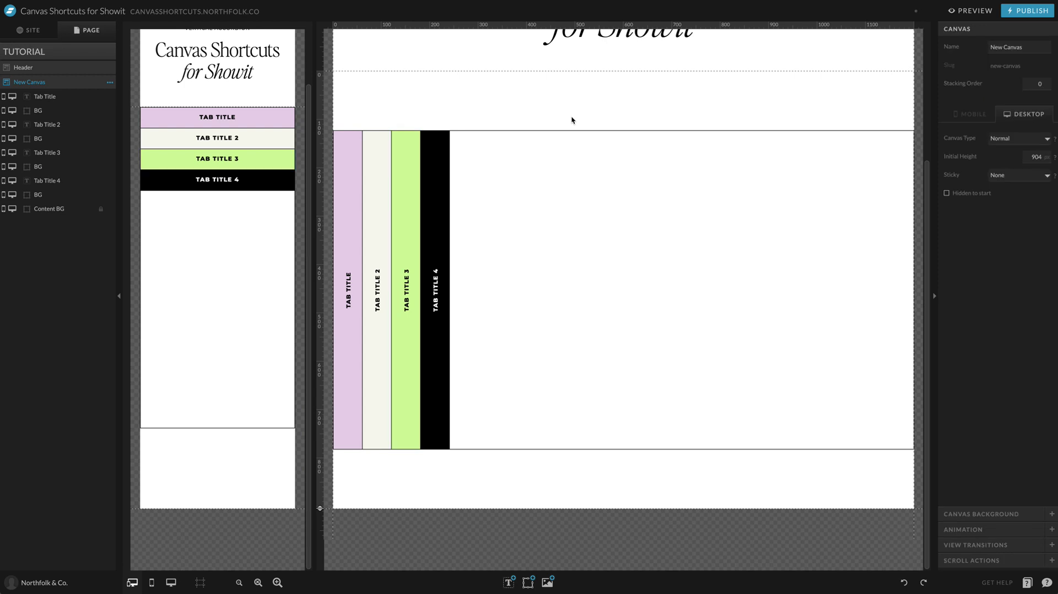
scroll(699, 142, up, 3)
scroll(699, 142, down, 3)
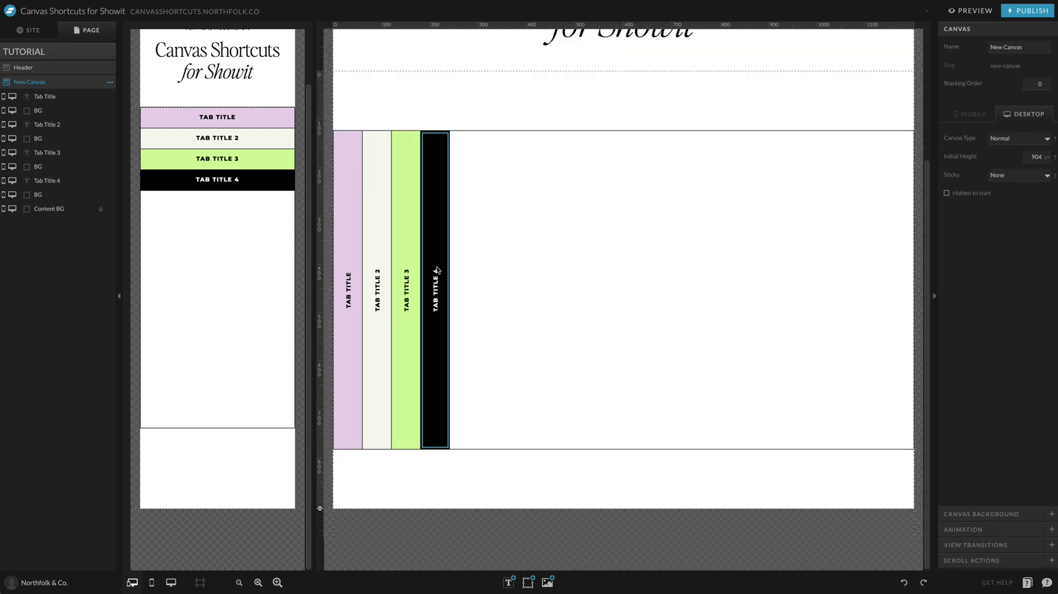
Point the Tab Title 3 link to View 3 of This Canvas.
click(405, 273)
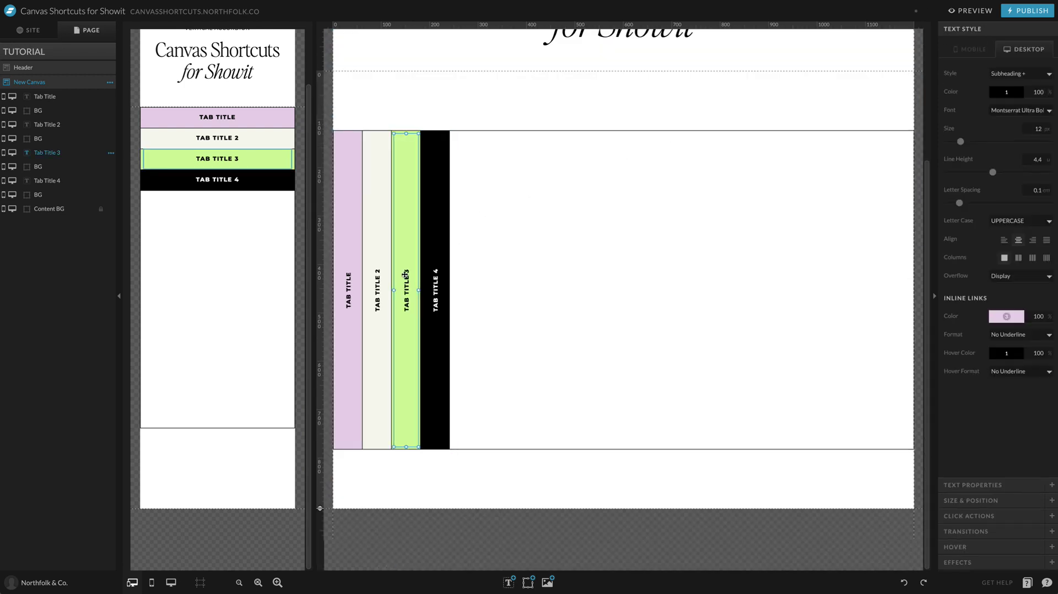
click(975, 516)
click(1021, 159)
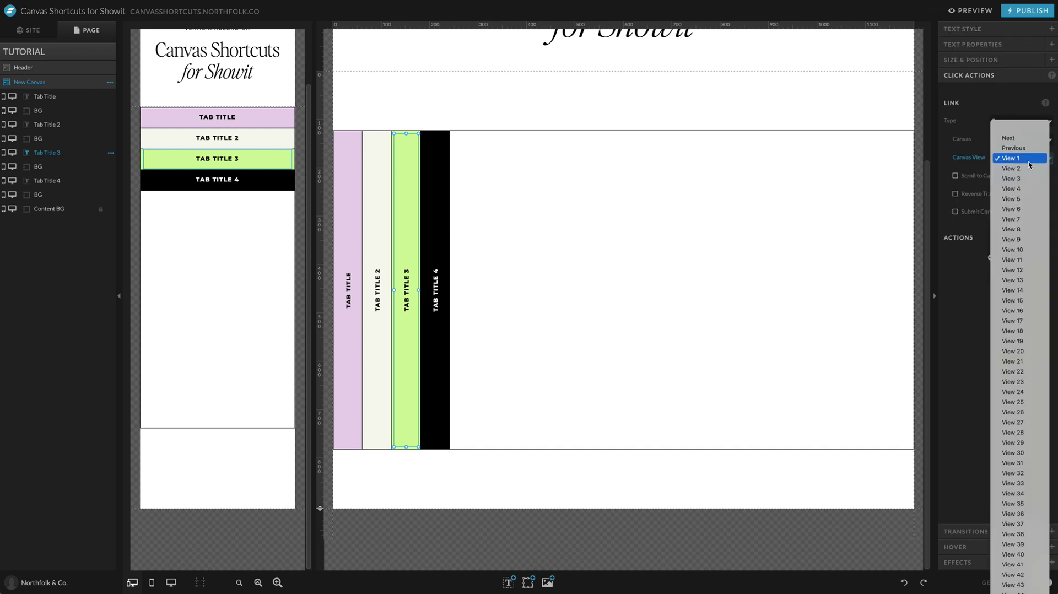
click(1024, 183)
Point the Tab Title 4 link to View 4 of This Canvas.
click(435, 243)
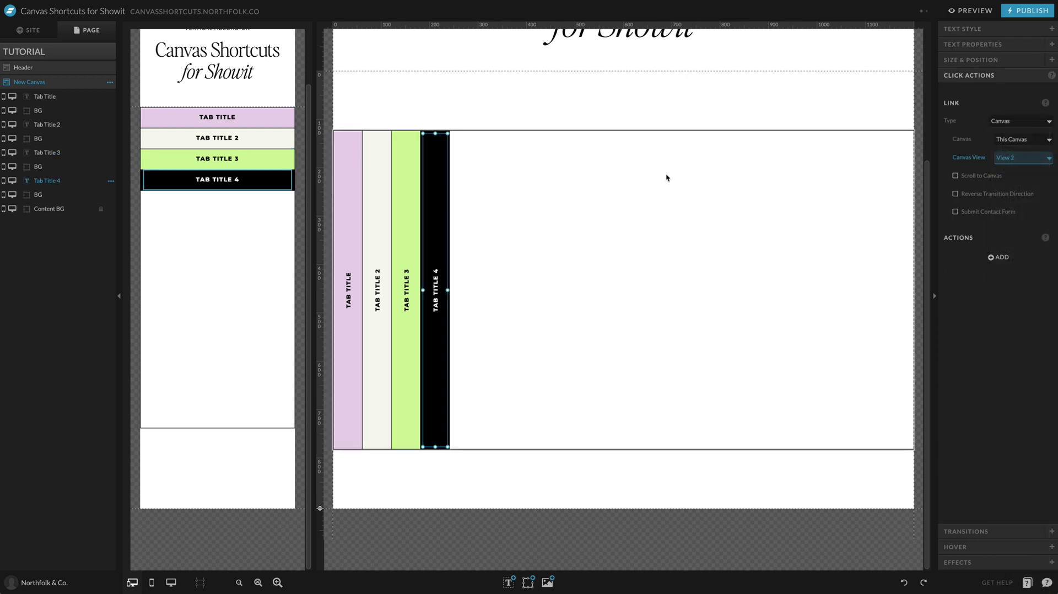
click(1023, 158)
click(1024, 178)
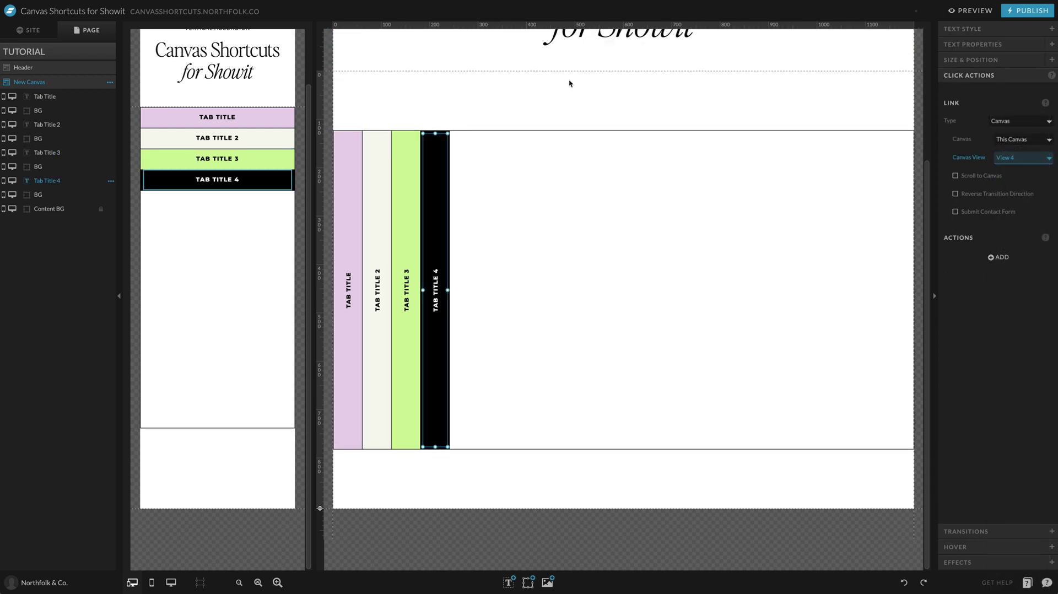
click(570, 98)
Preview the page in desktop view, examine the four accordion tabs, and return to the editor with the canvas selected.
click(979, 10)
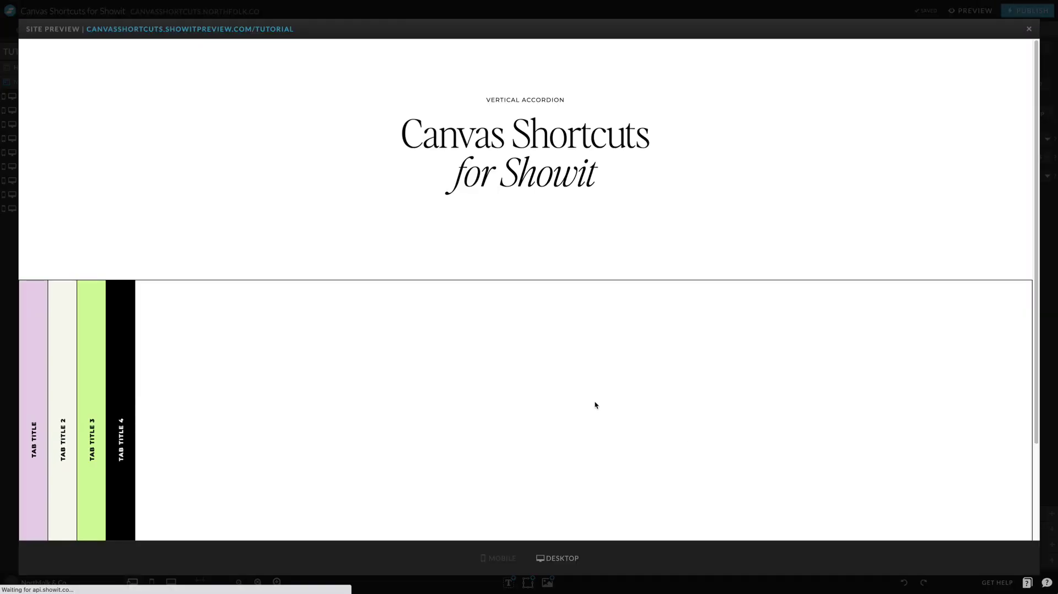
scroll(595, 406, down, 2)
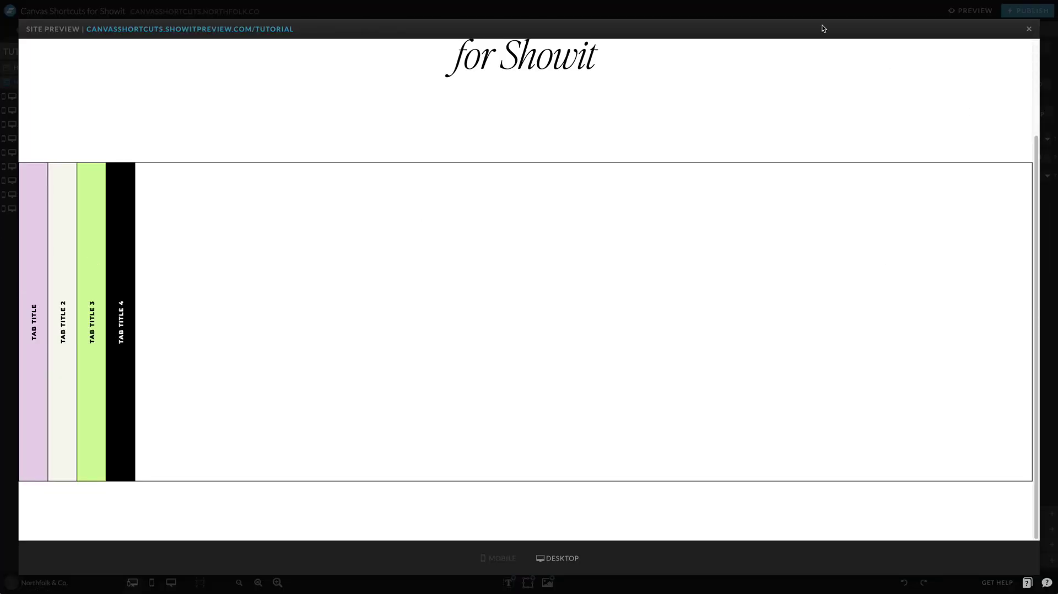
key(Escape)
click(727, 124)
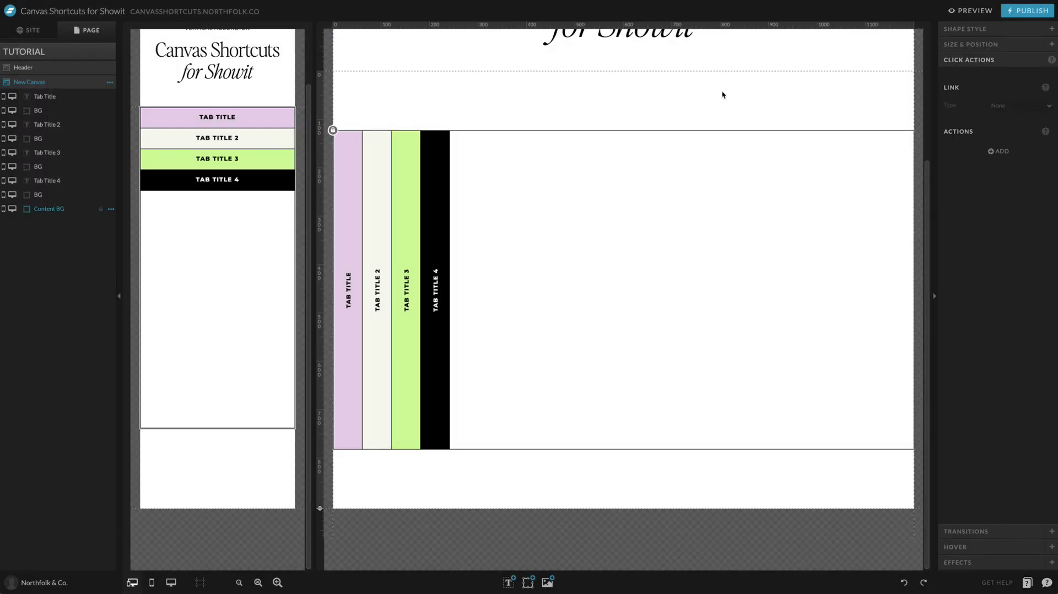
click(737, 78)
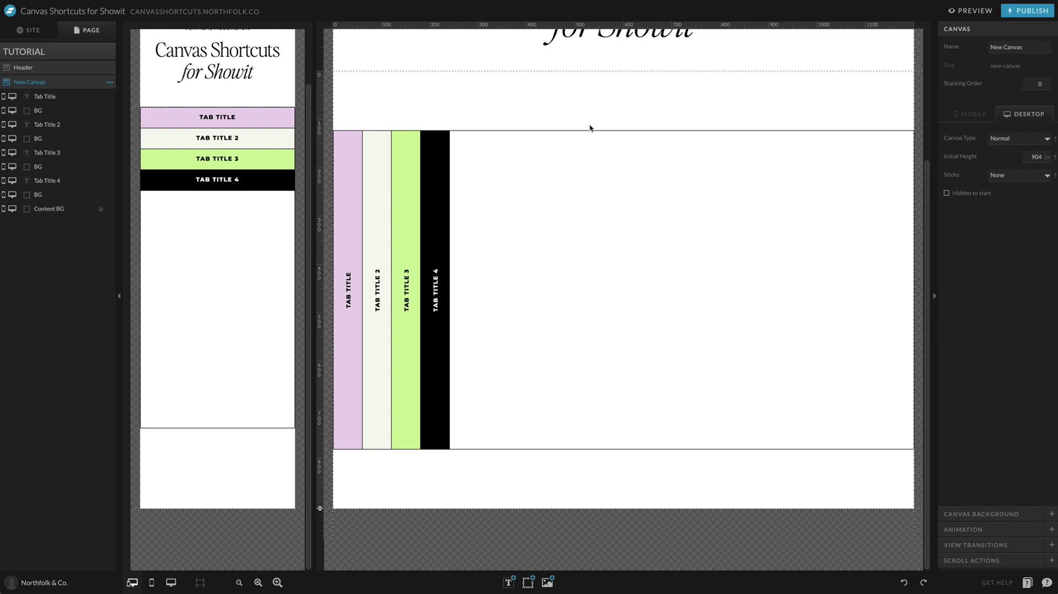
Add the dark street photo of the couple from the BRAND – Moody folder to the canvas.
click(549, 582)
click(160, 93)
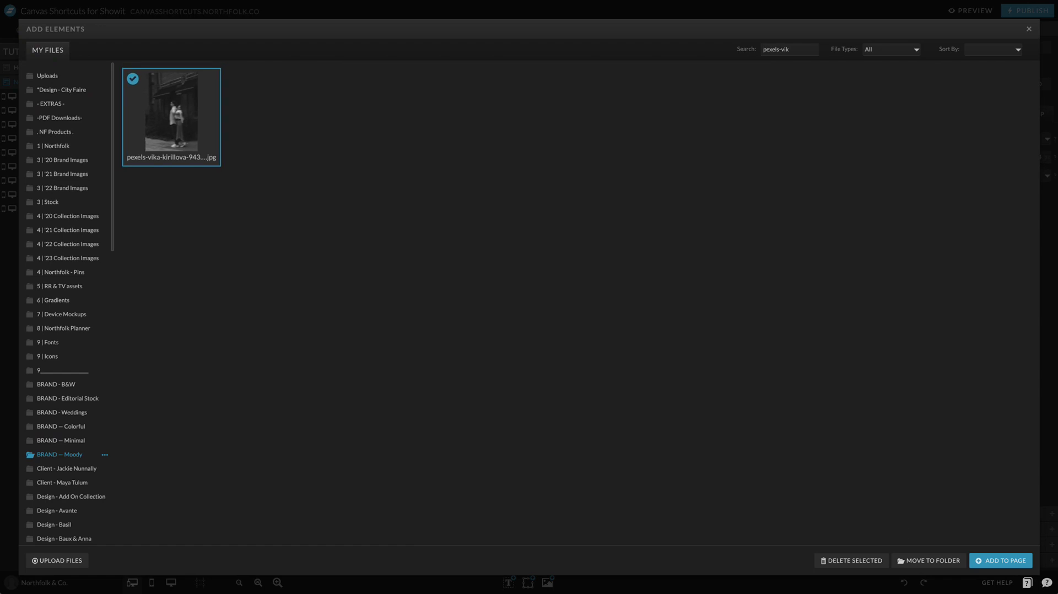
click(1000, 560)
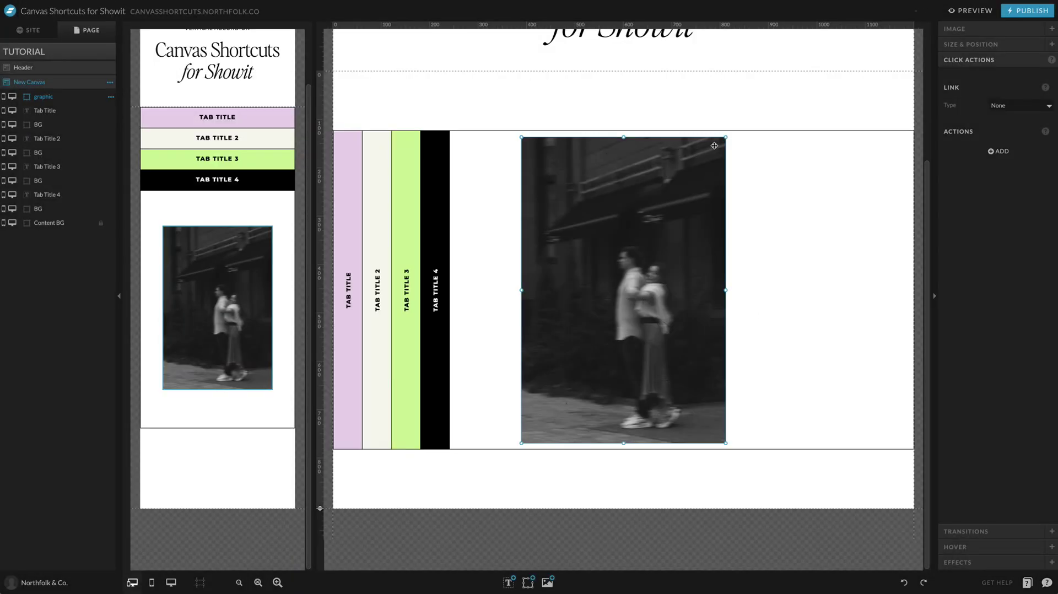
Fit the photo against the desktop content box's right edge at the box's full height, widening it towards the tabs.
drag(725, 138, 708, 163)
drag(649, 254, 832, 237)
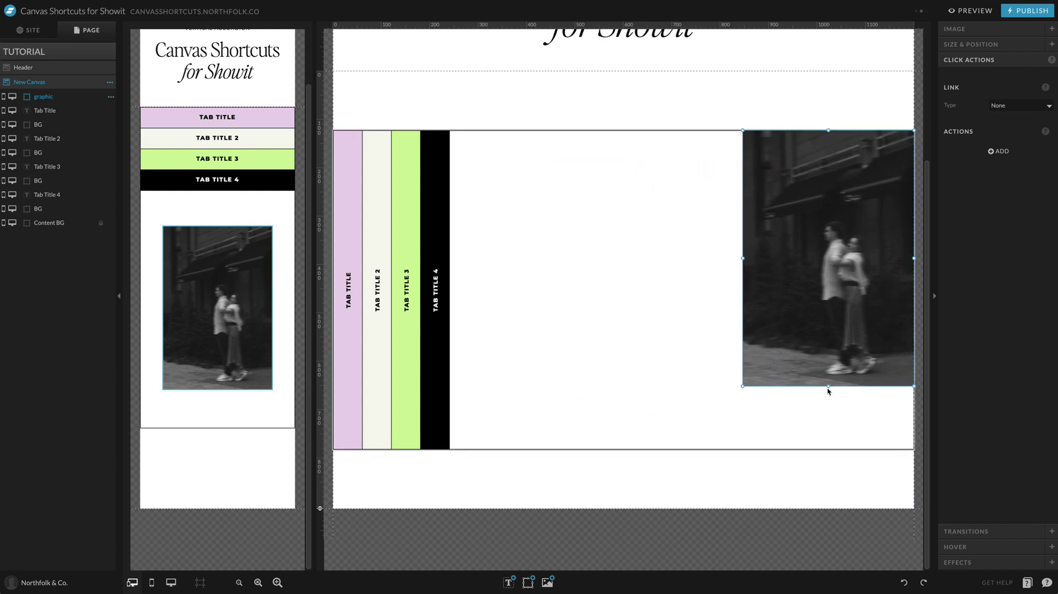
drag(828, 391, 827, 453)
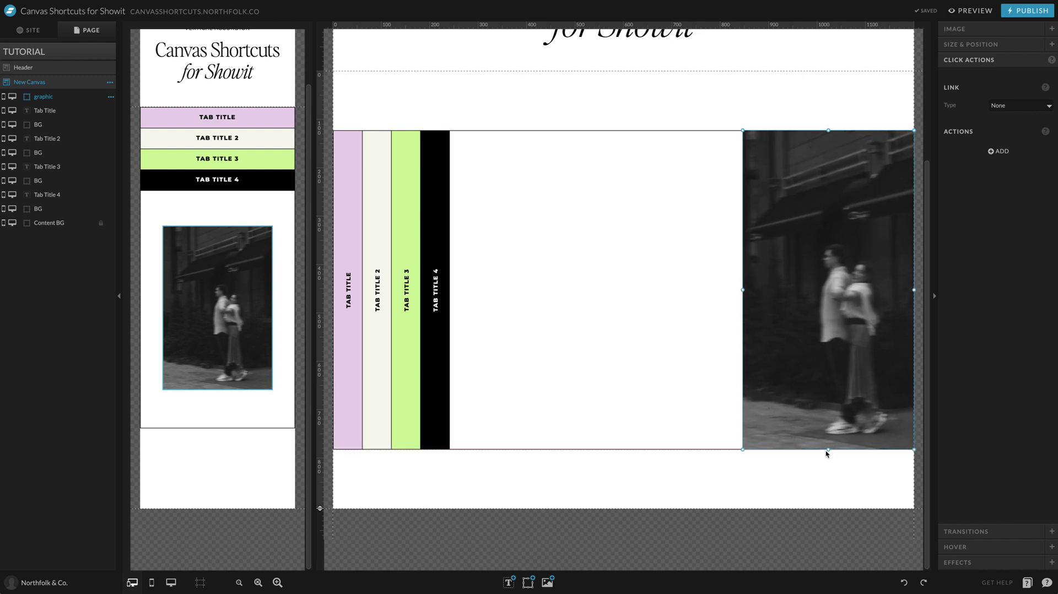
drag(743, 290, 705, 297)
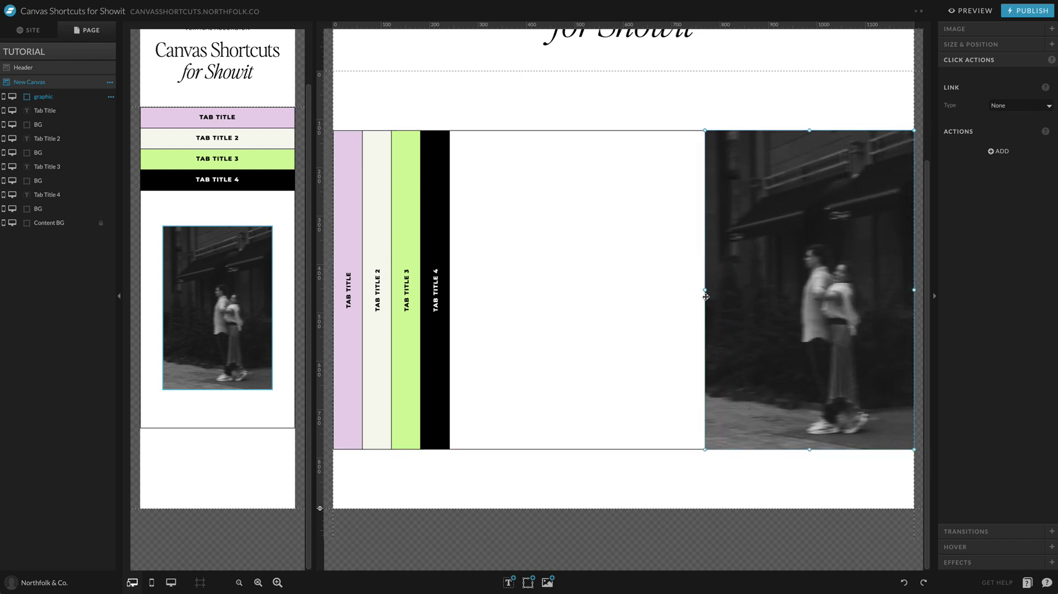
Preview the page in desktop view and examine the photo's position beside the accordion tabs.
click(770, 97)
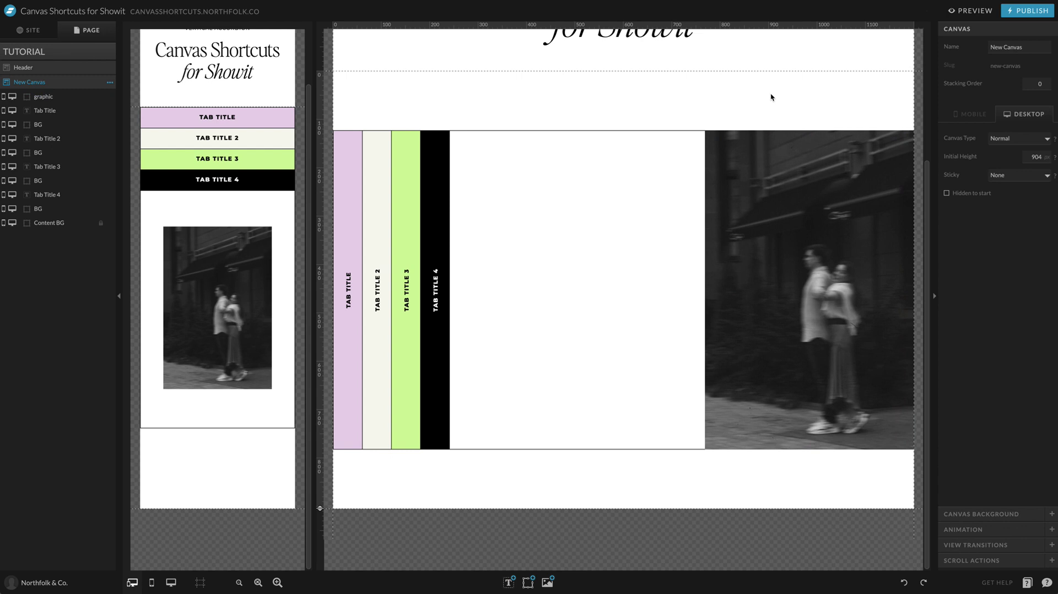
click(971, 11)
scroll(786, 346, down, 2)
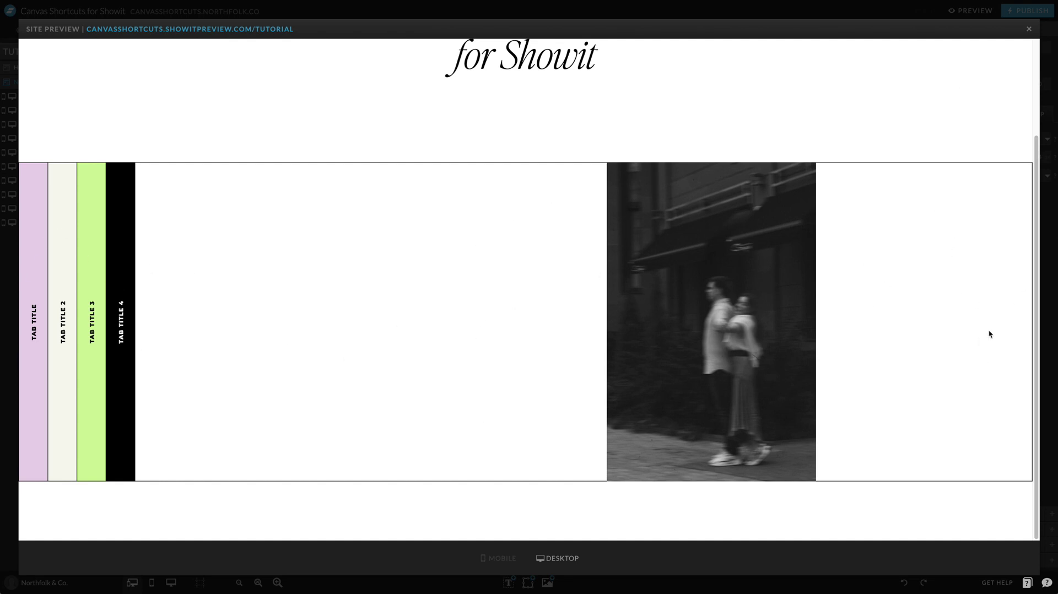
key(Escape)
Lock the photo horizontally to the right edge in the desktop layout.
click(727, 353)
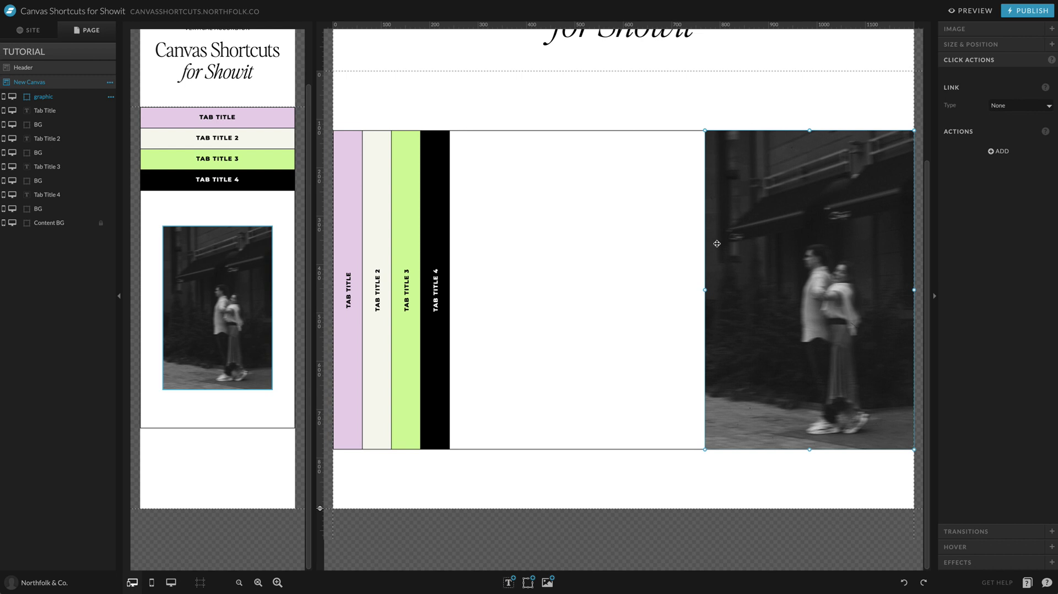
click(960, 49)
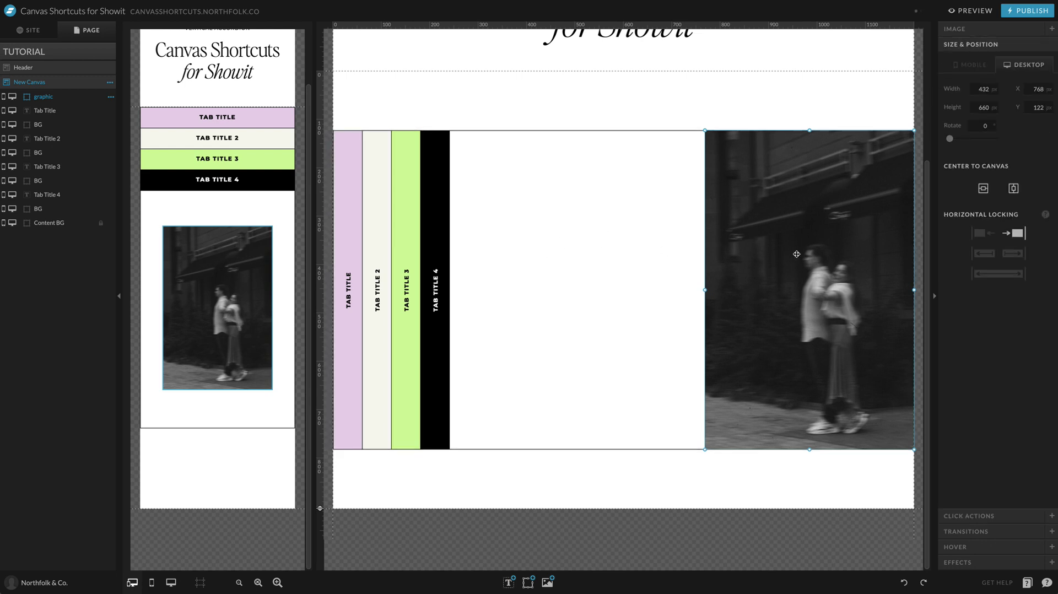
click(695, 97)
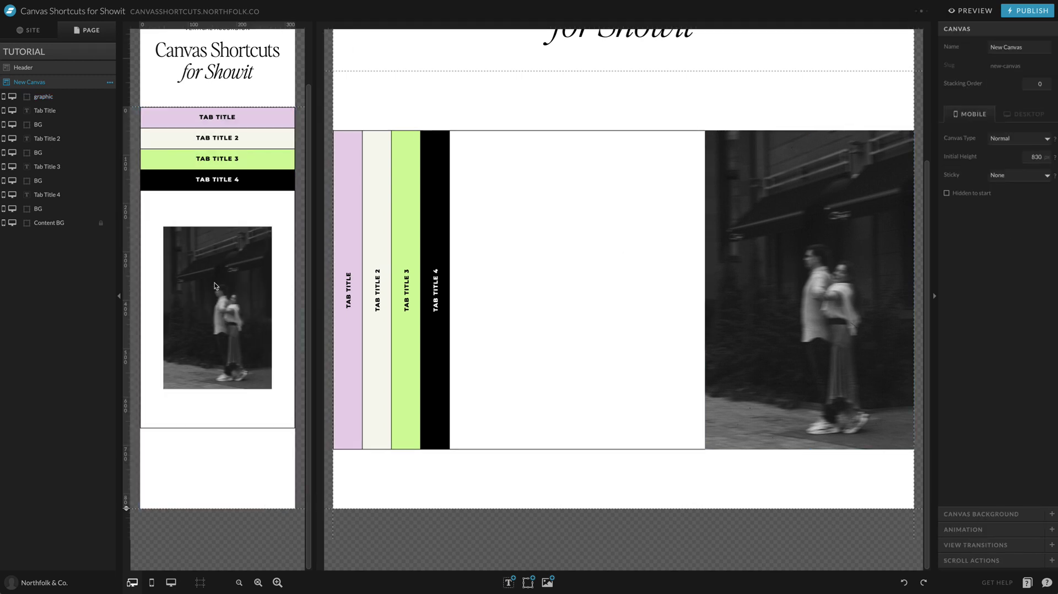
Resize the mobile photo to about 320 px wide and 176 px high, flush with the content box's bottom edge.
click(223, 227)
drag(219, 227, 219, 287)
drag(217, 349, 296, 366)
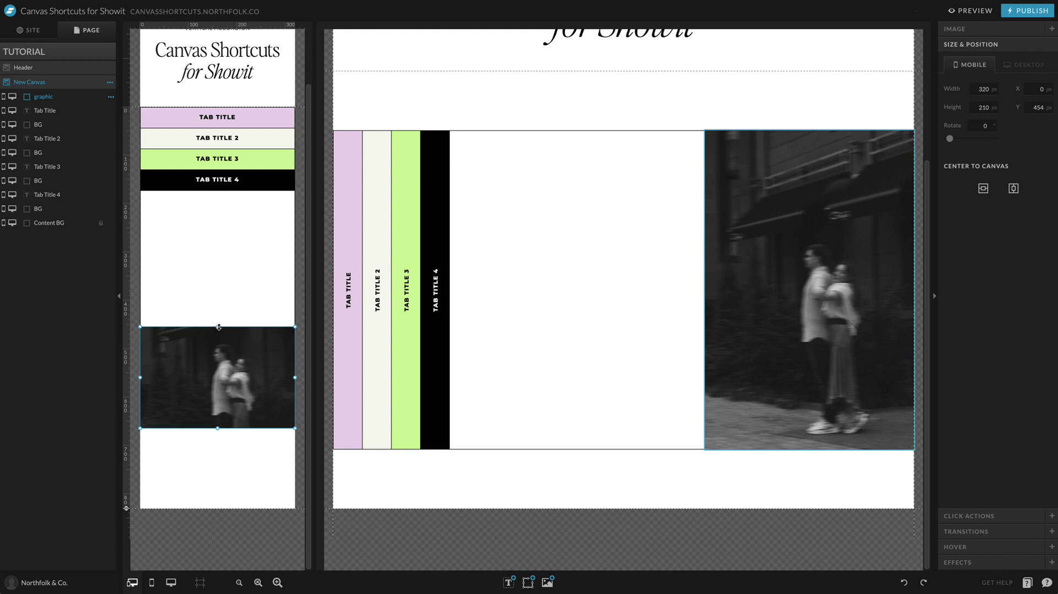
drag(219, 327, 217, 343)
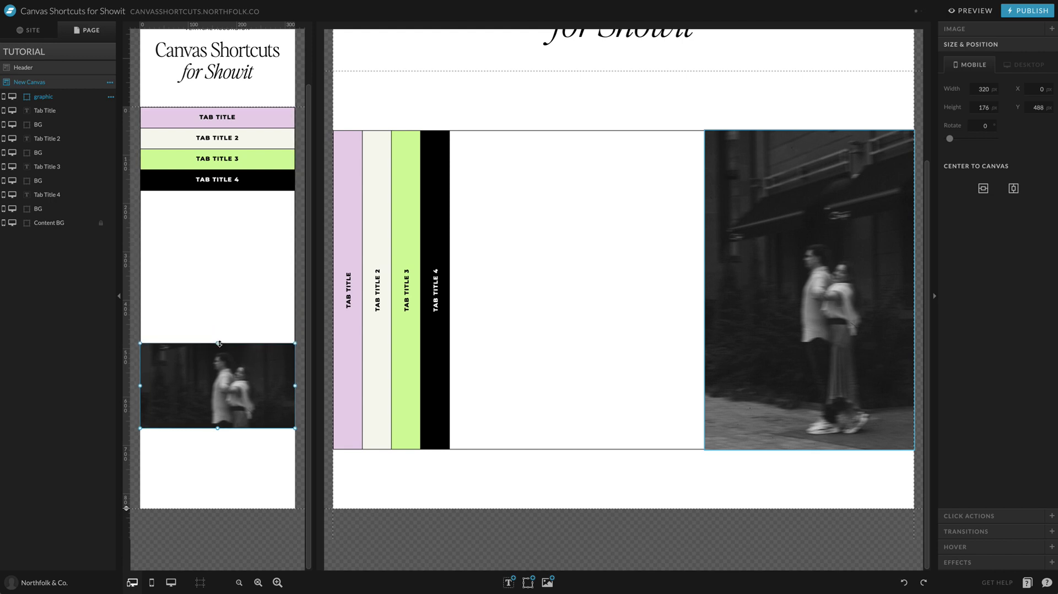
click(303, 307)
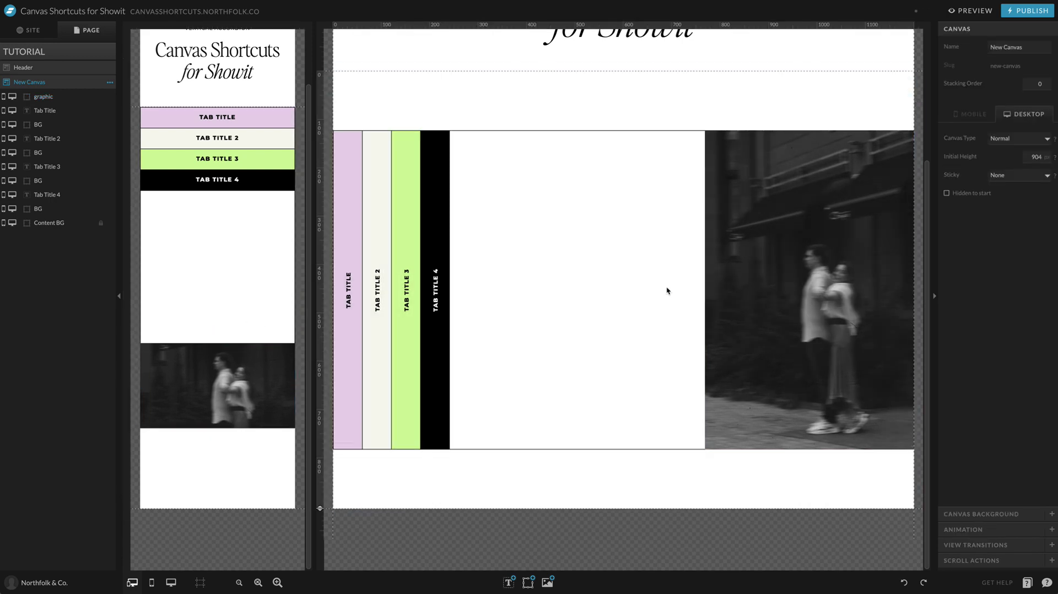
Set the desktop photo's height to 658 px and nudge it to X 767, Y 123, inside the content box's border.
click(761, 252)
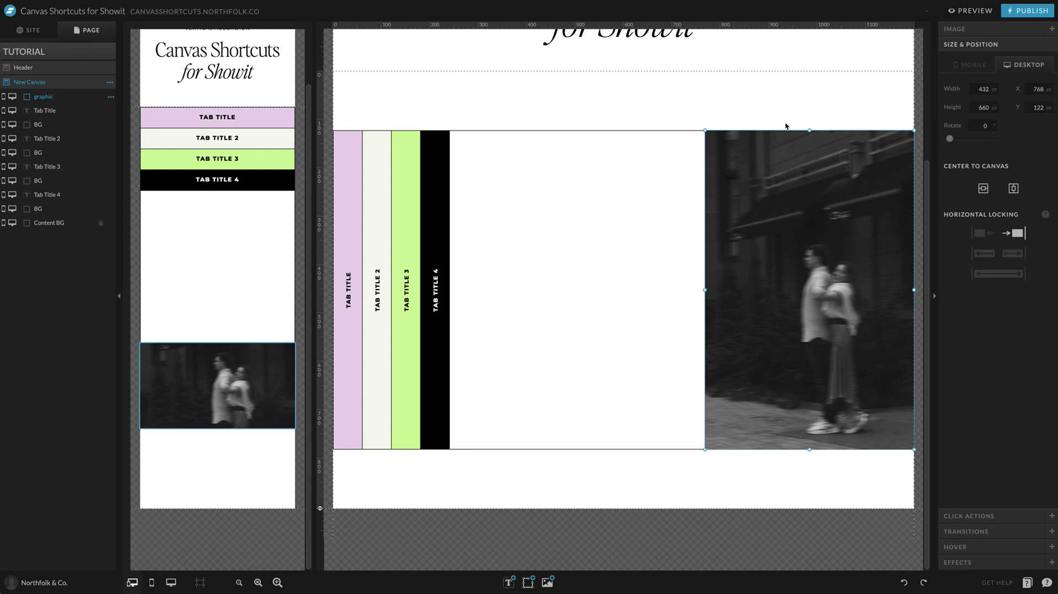
click(805, 127)
click(824, 146)
click(983, 107)
key(Down)
key(Down)
click(1016, 142)
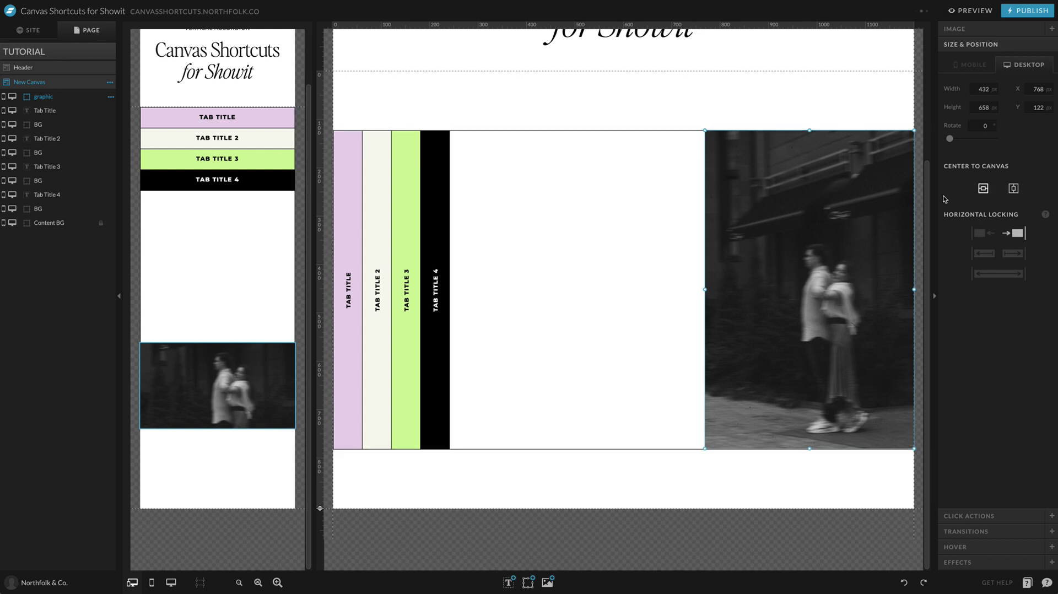
click(676, 160)
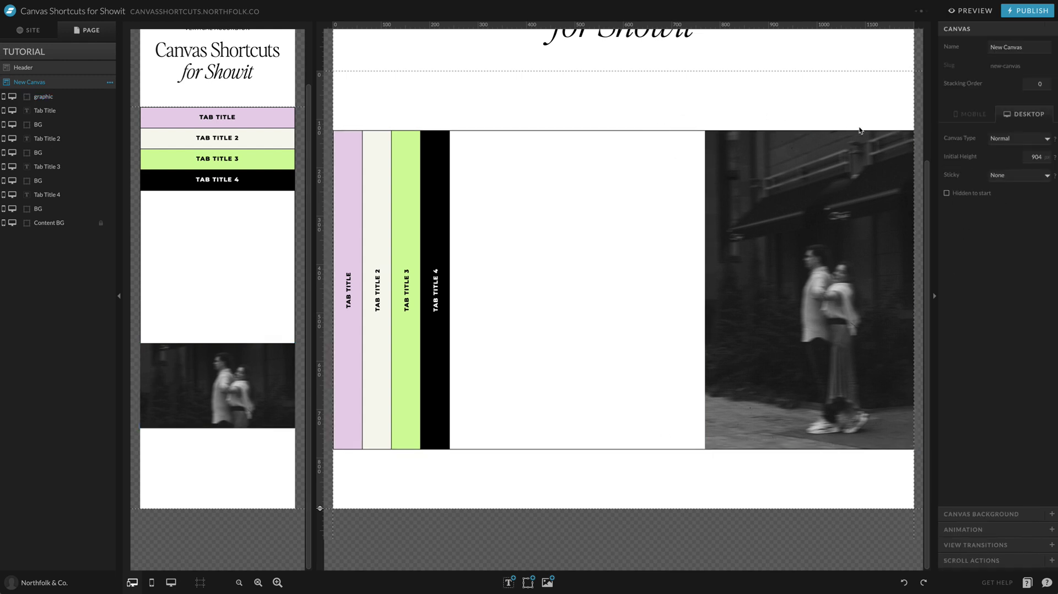
click(862, 187)
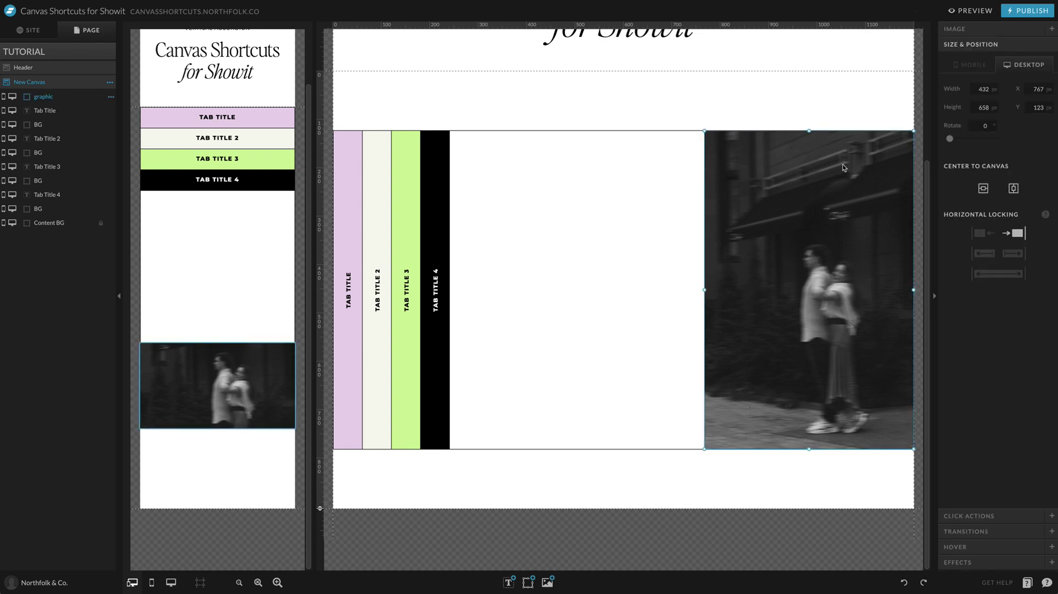
click(829, 94)
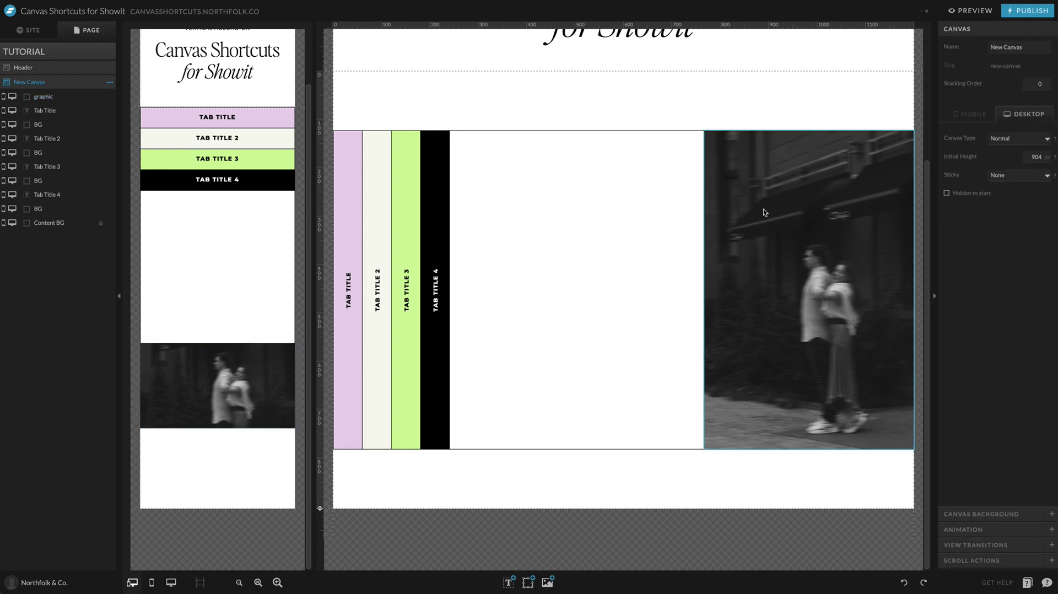
click(725, 226)
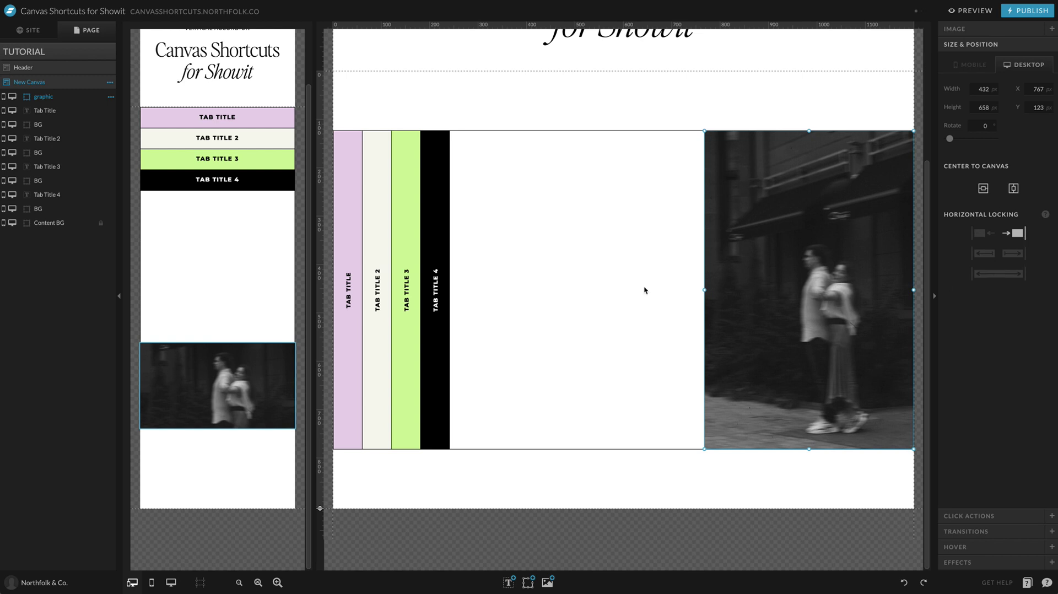
Add a Heading text to the canvas and place it near the top of the desktop content area, about 359 px wide.
mouse_move(169, 356)
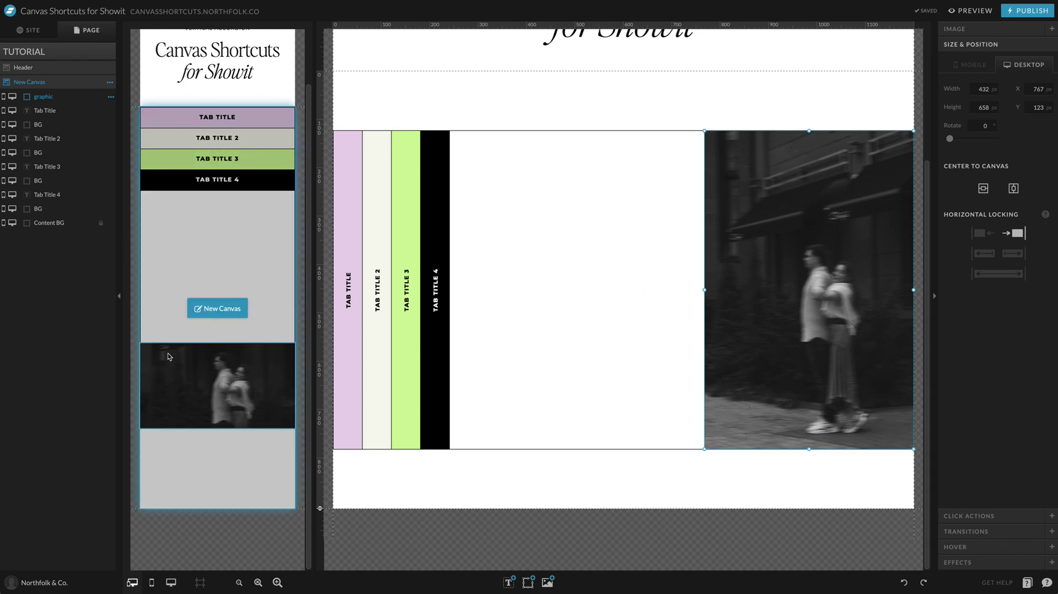
click(527, 113)
mouse_move(508, 582)
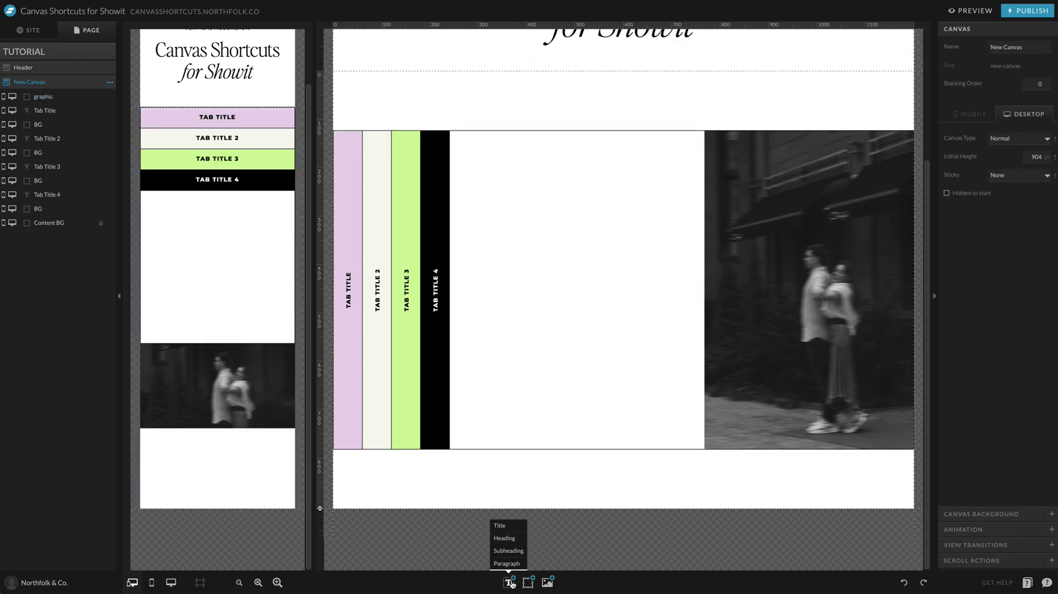
click(505, 539)
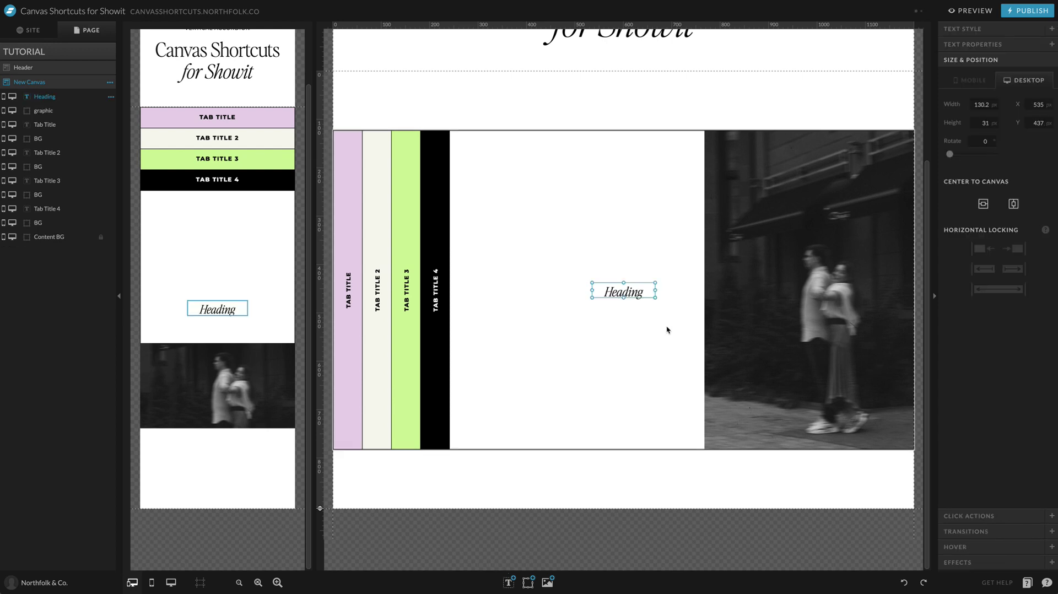
drag(623, 291, 662, 199)
Replace the heading's text with "Main Headline".
double_click(621, 204)
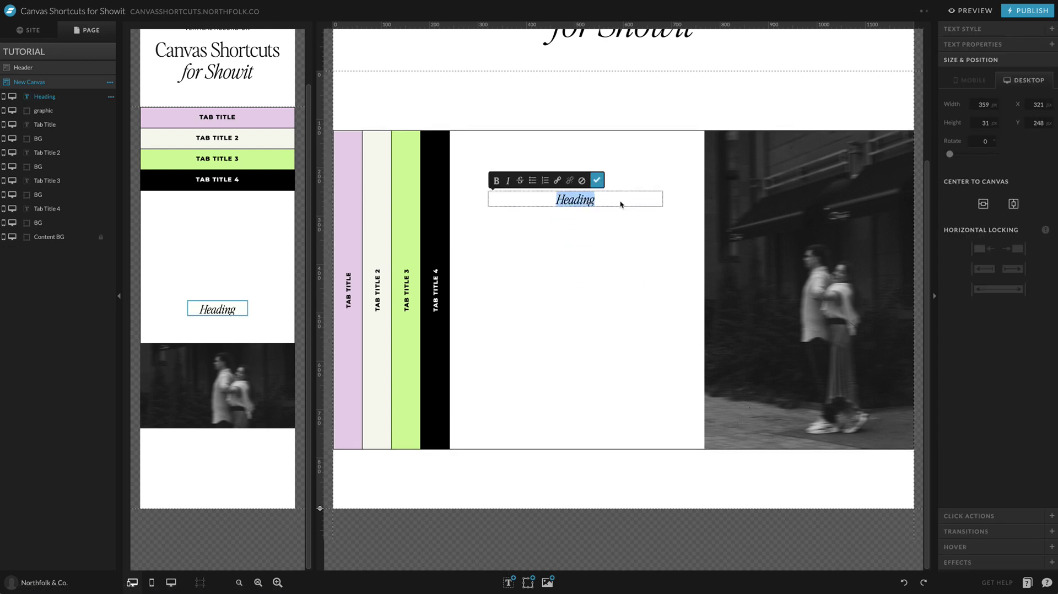
text(Mai)
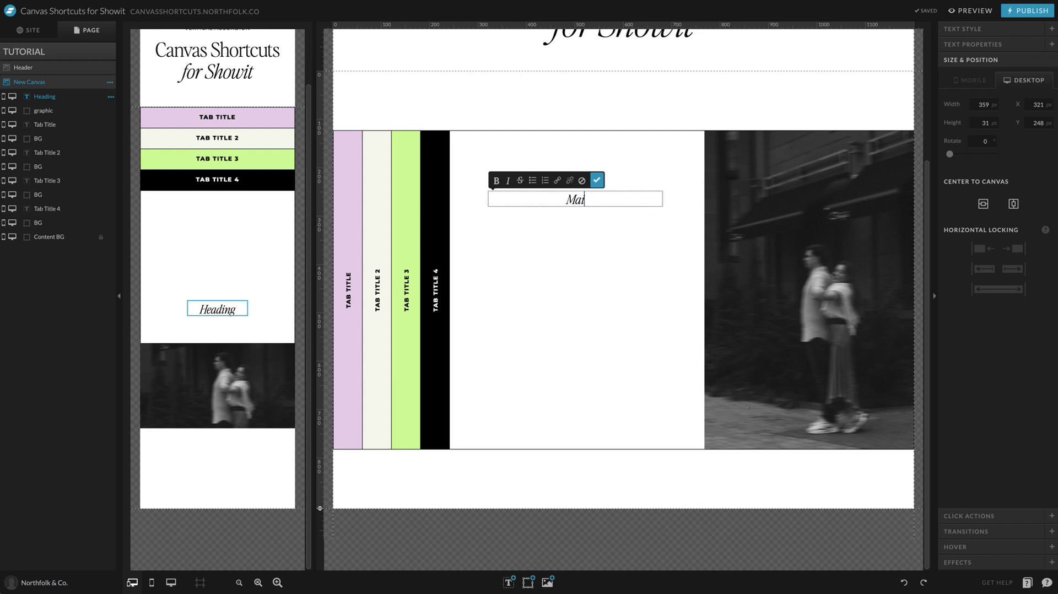
text(n Headline)
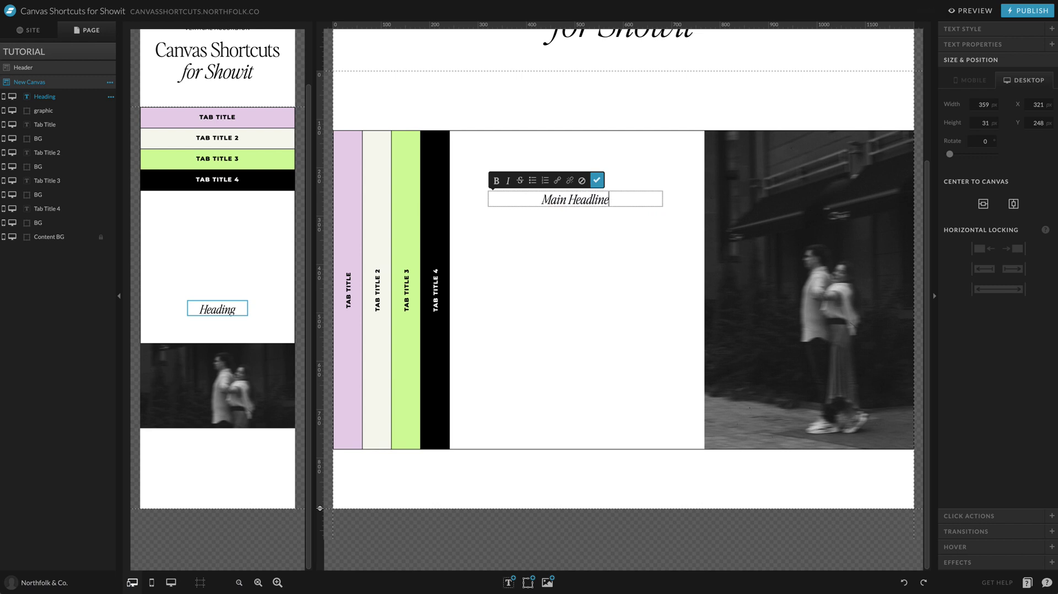
click(597, 180)
Left-align the desktop Main Headline and move it slightly up and to the left.
click(951, 29)
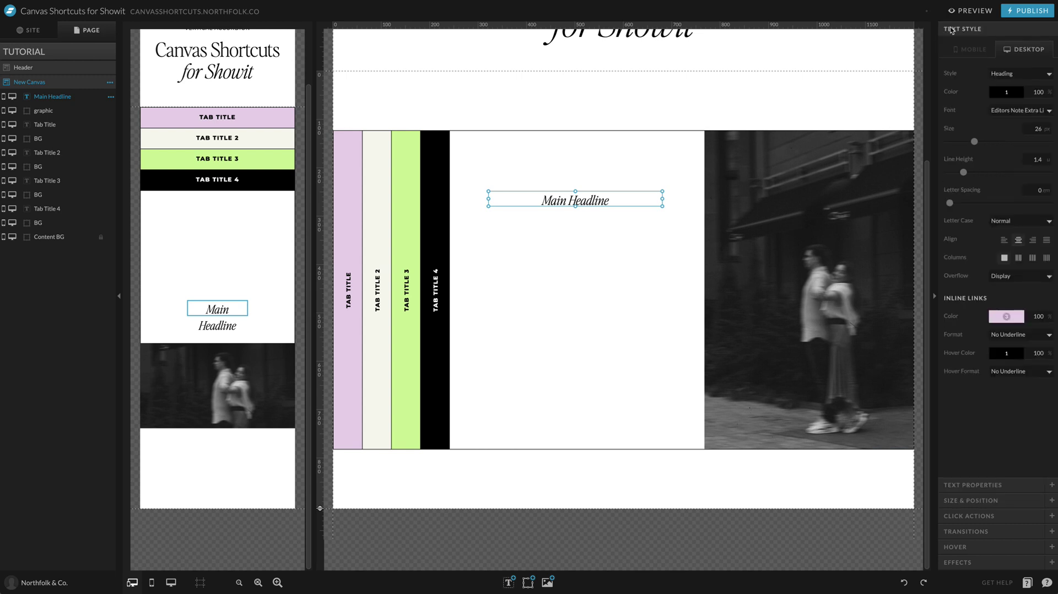
click(1004, 240)
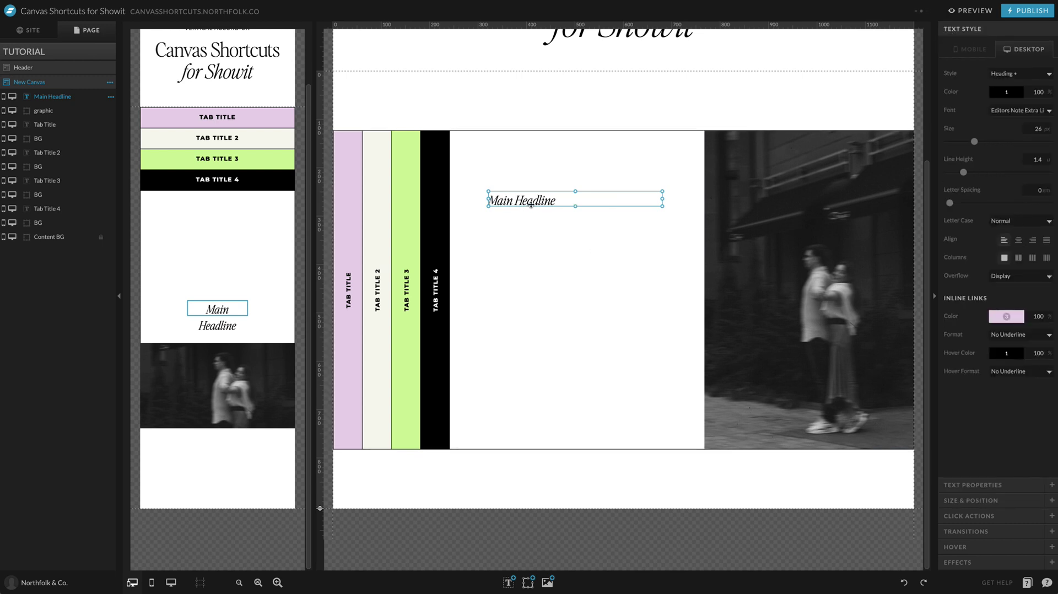
drag(534, 211, 569, 192)
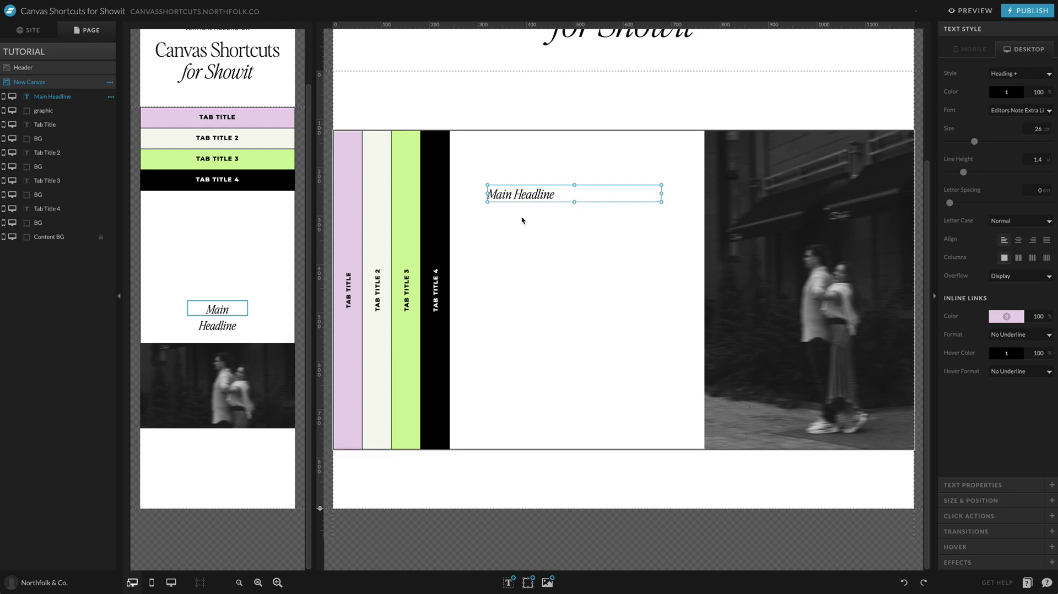
Widen the mobile Main Headline to fit on one line and place it centred just below Tab Title 4.
click(228, 308)
drag(249, 308, 222, 221)
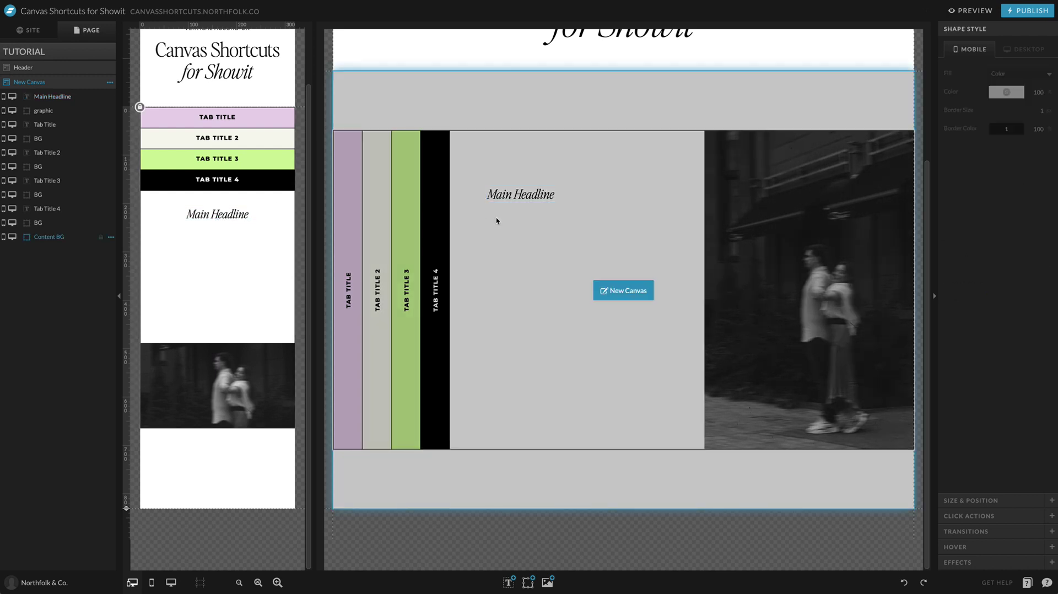
click(514, 266)
click(595, 193)
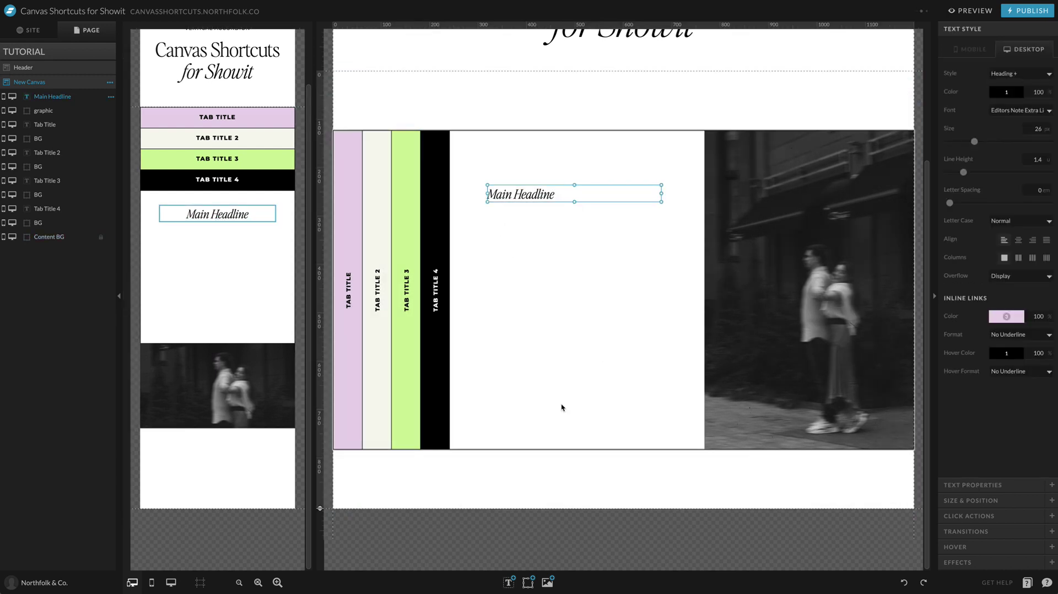
Copy the body paragraph from the Vertical Accordion page into the TUTORIAL canvas and place it under the desktop Main Headline.
click(30, 30)
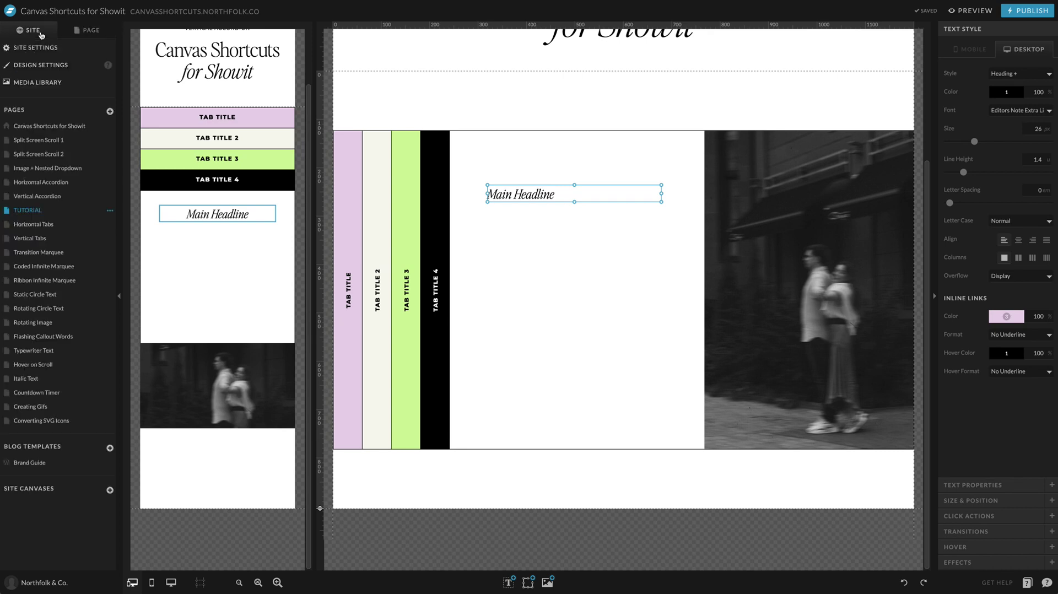
click(37, 196)
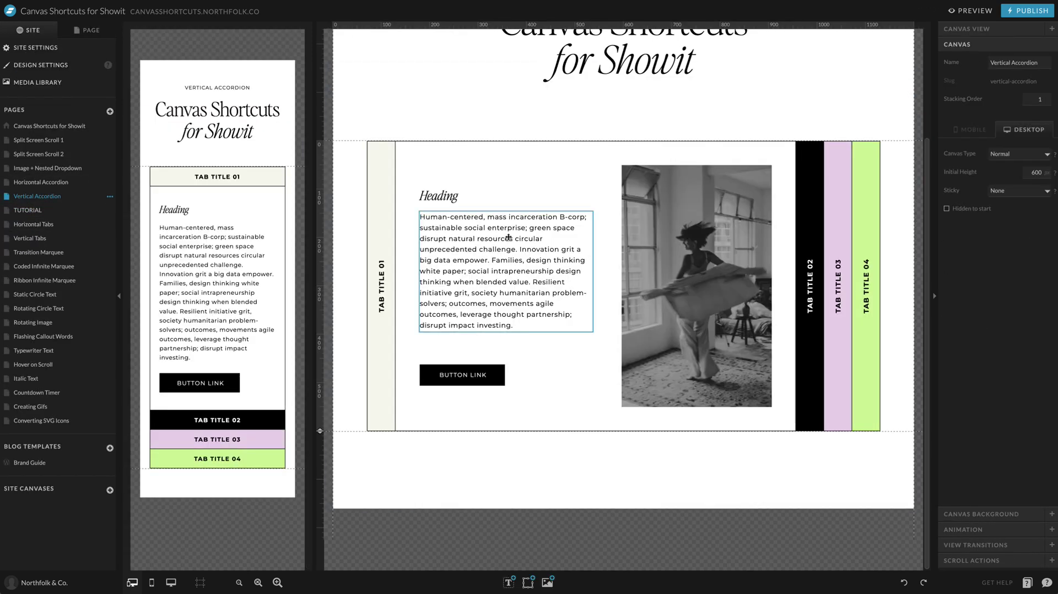
click(27, 210)
click(577, 292)
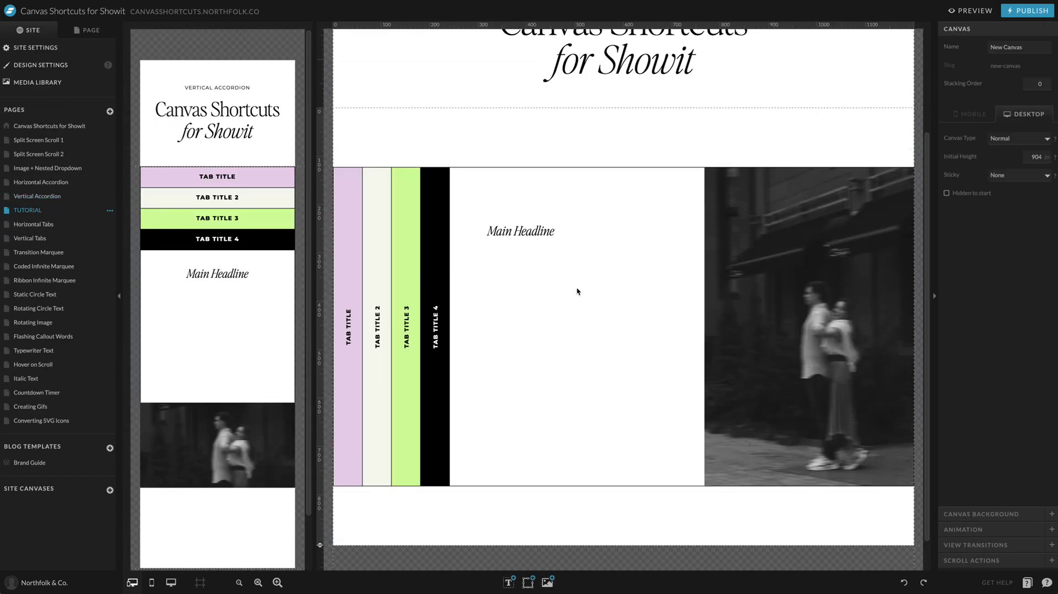
key(ctrl+v)
drag(485, 234, 554, 306)
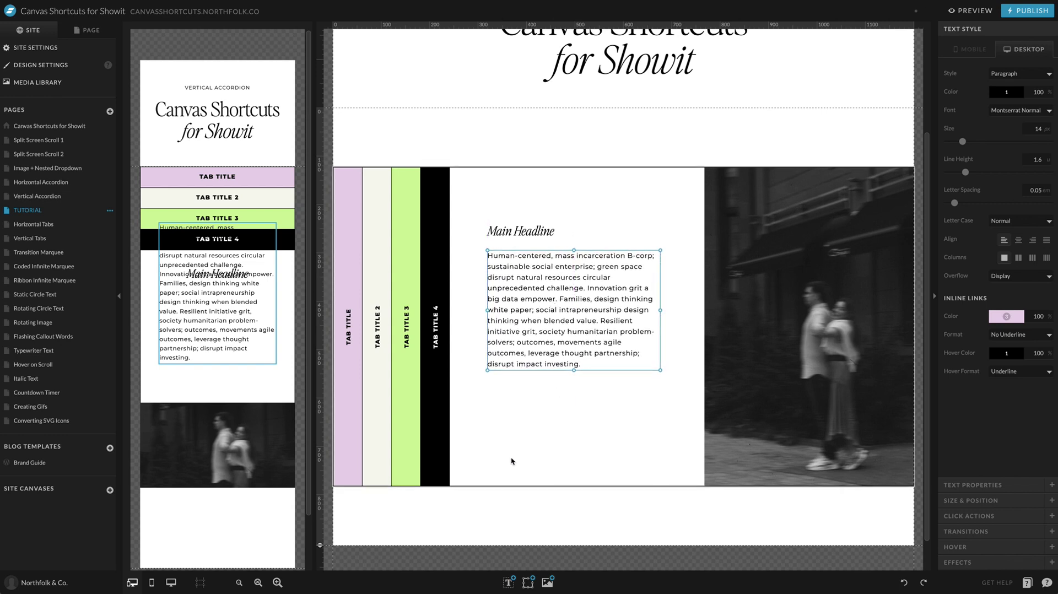
click(583, 468)
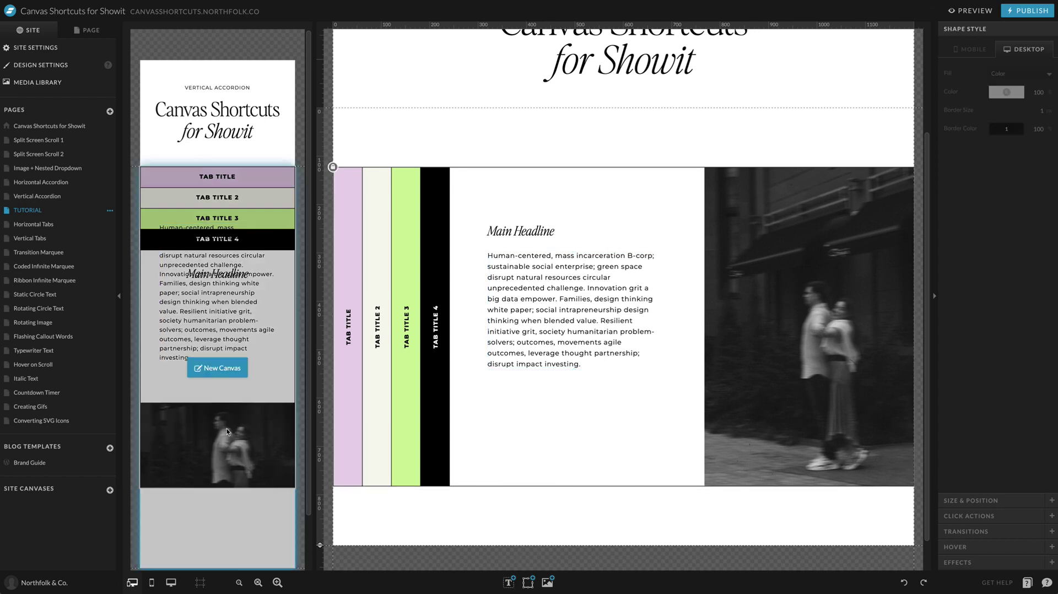
Place the mobile paragraph below Main Headline, widen it evenly, and shorten its box to fit above the photo.
click(214, 310)
drag(214, 310, 204, 363)
double_click(204, 363)
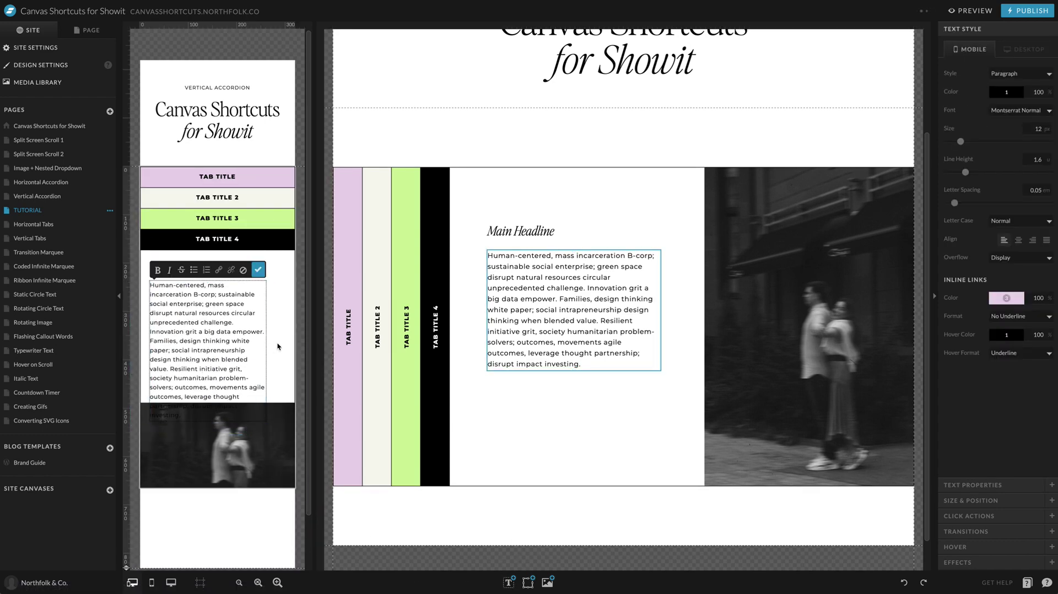
key(Escape)
drag(268, 350, 289, 342)
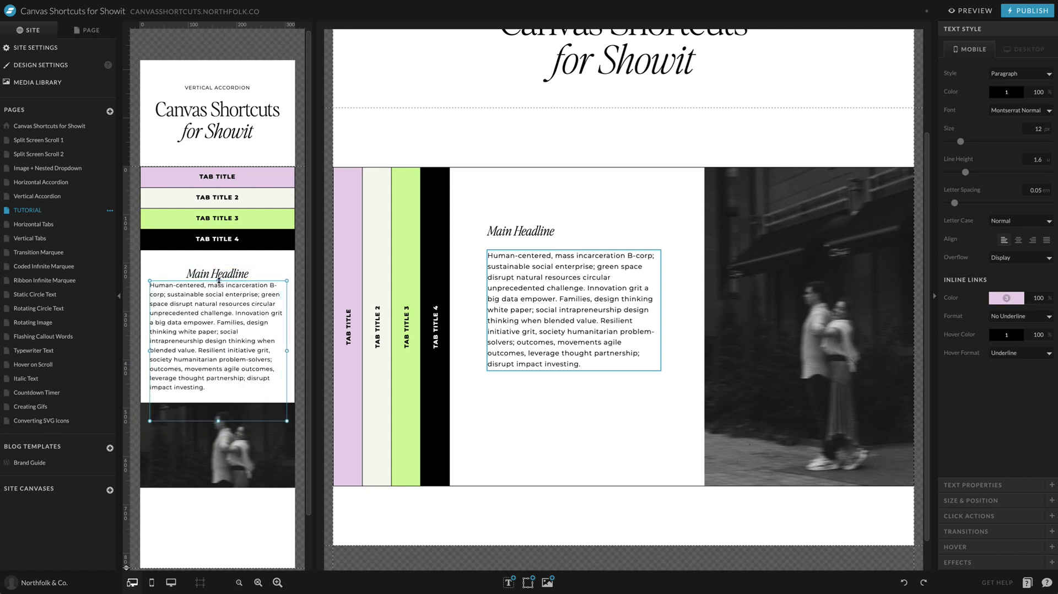
mouse_move(218, 280)
mouse_down()
mouse_move(219, 318)
mouse_move(223, 296)
mouse_up()
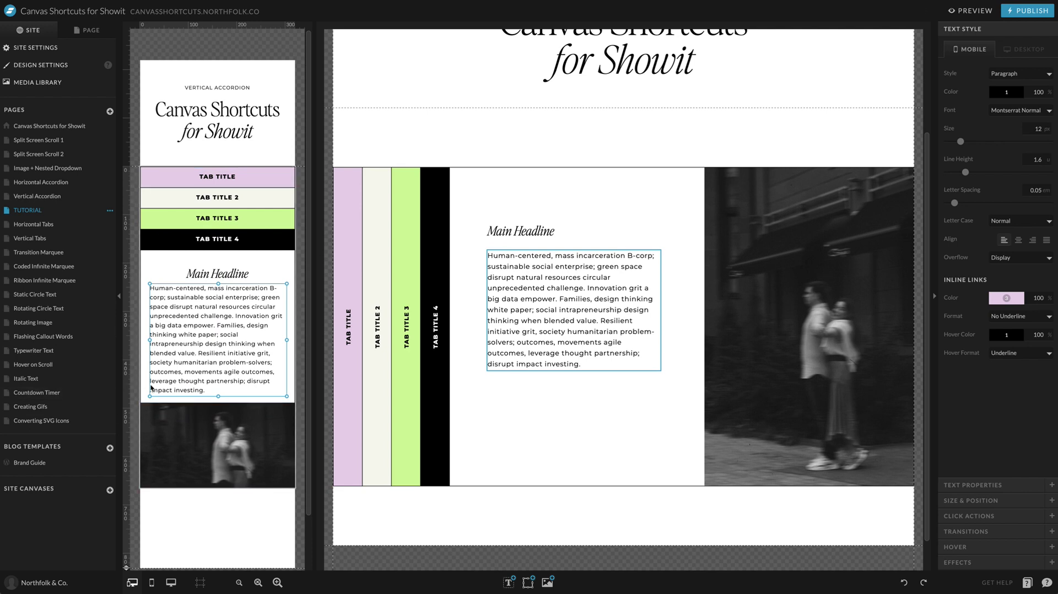
scroll(218, 448, down, 1)
click(219, 481)
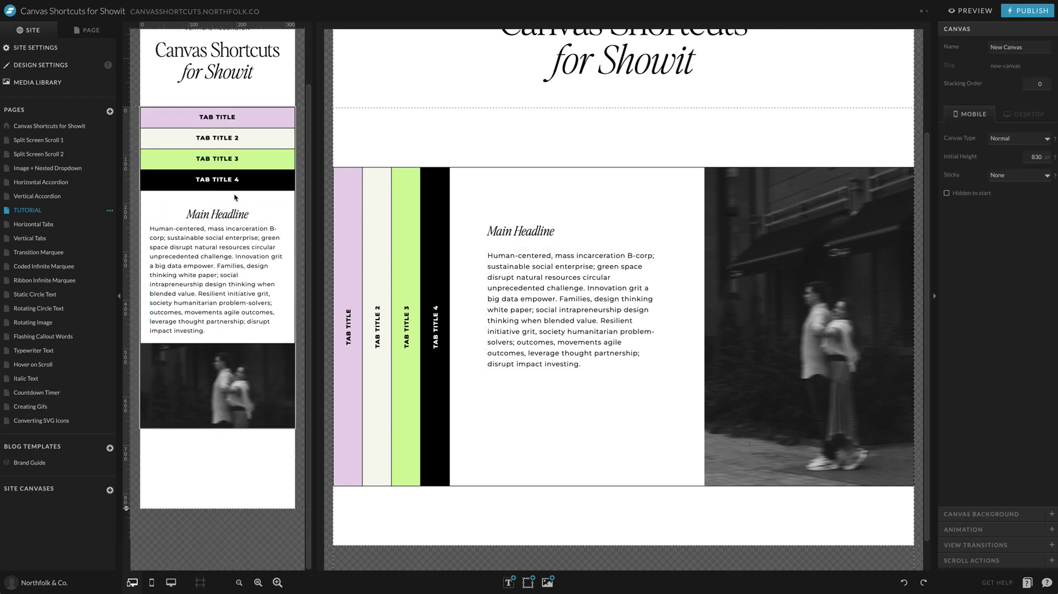
Unlock the mobile content background, extend it downward, and move the mobile photo down to its new lower edge.
click(148, 112)
click(139, 106)
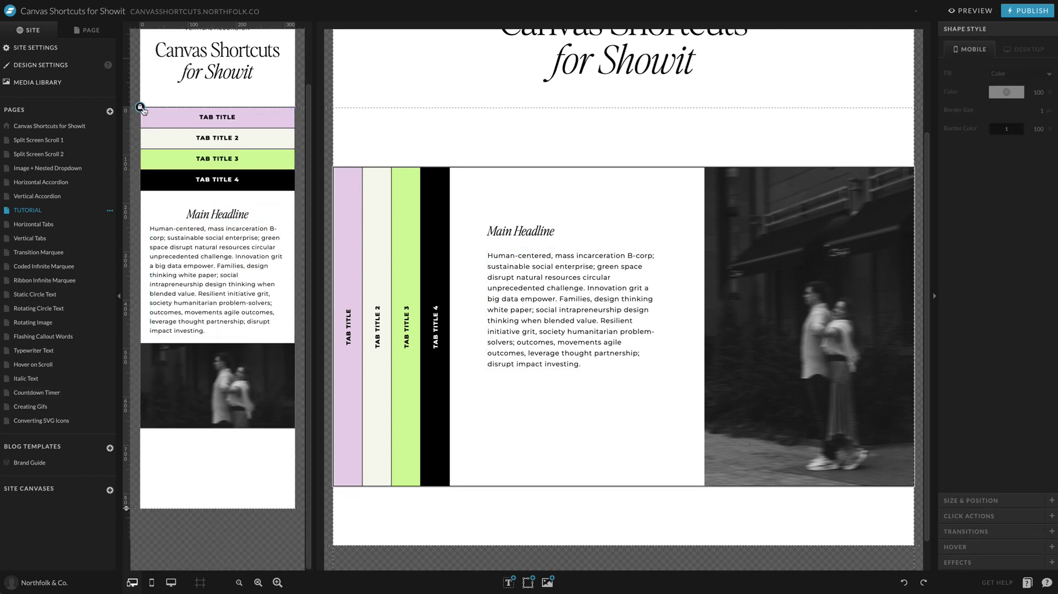
drag(216, 428, 215, 469)
drag(215, 404, 215, 444)
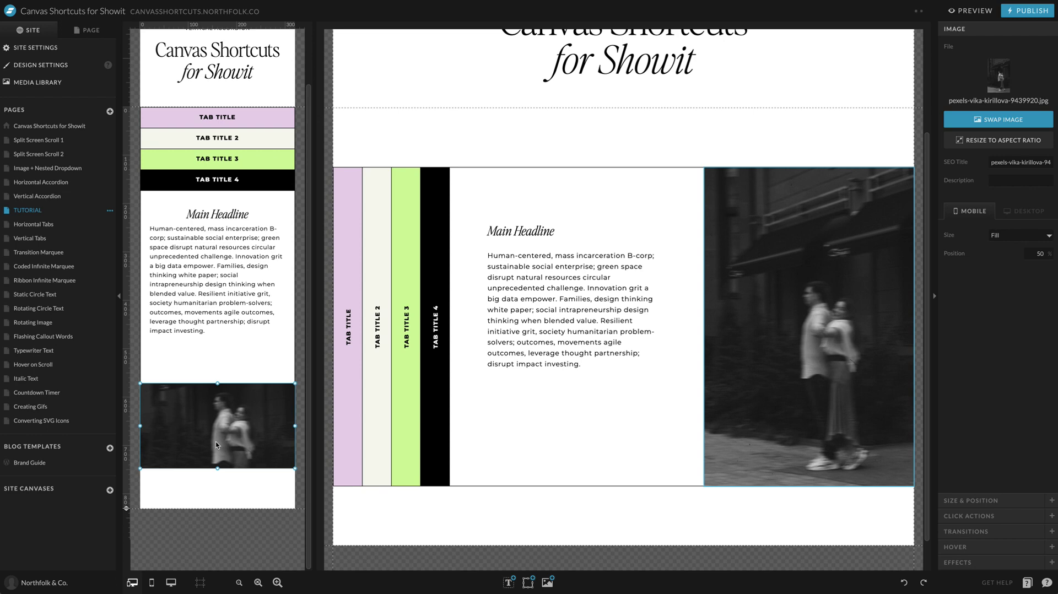
Lock the Content BG shape in the New Canvas layer list.
click(247, 362)
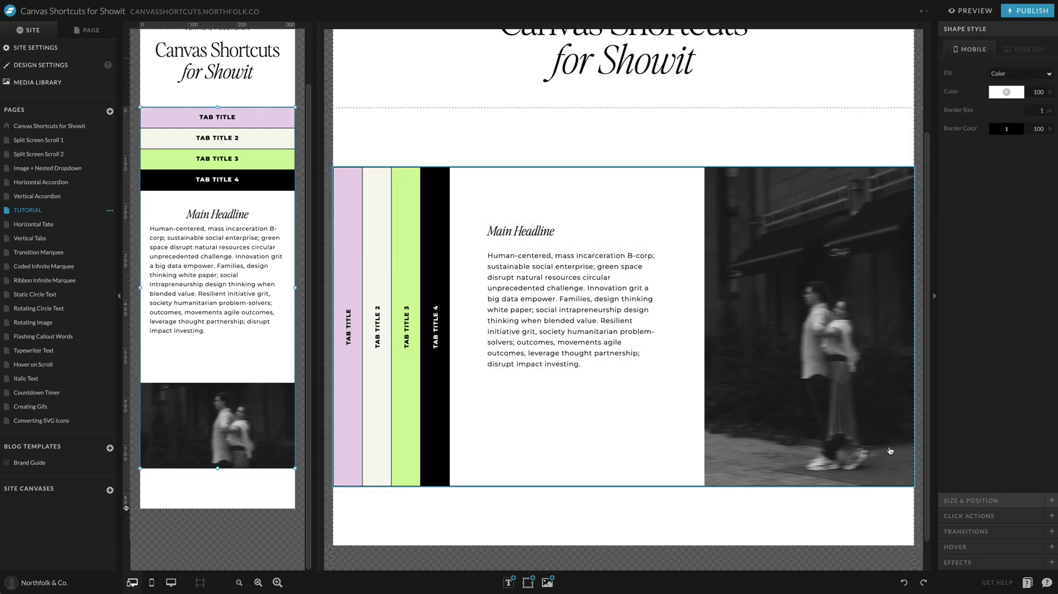
click(88, 30)
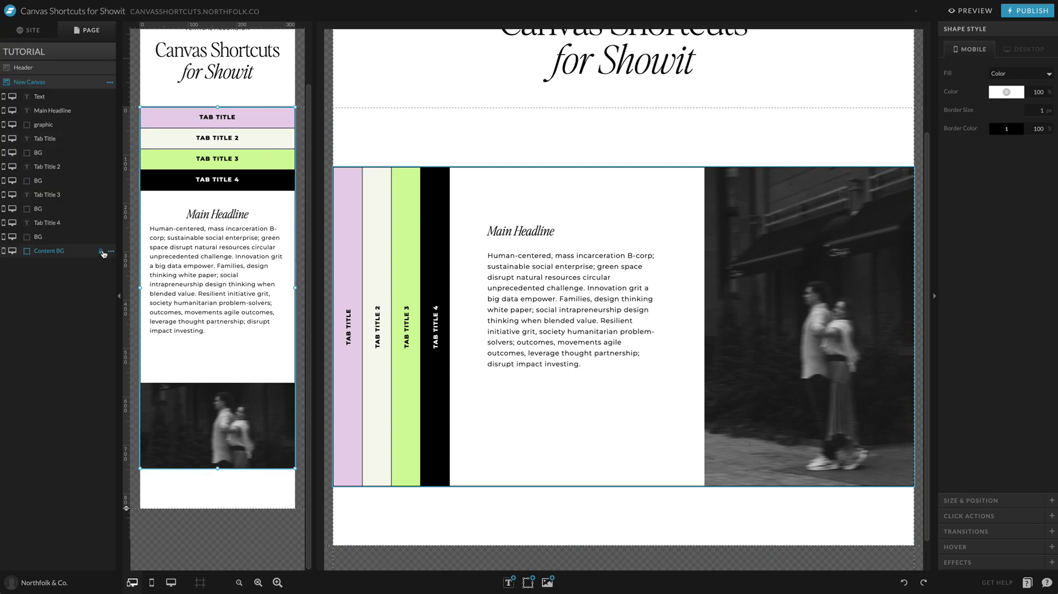
click(100, 252)
Narrow the mobile paragraph slightly on both sides and left-align the mobile Main Headline text above it.
click(264, 270)
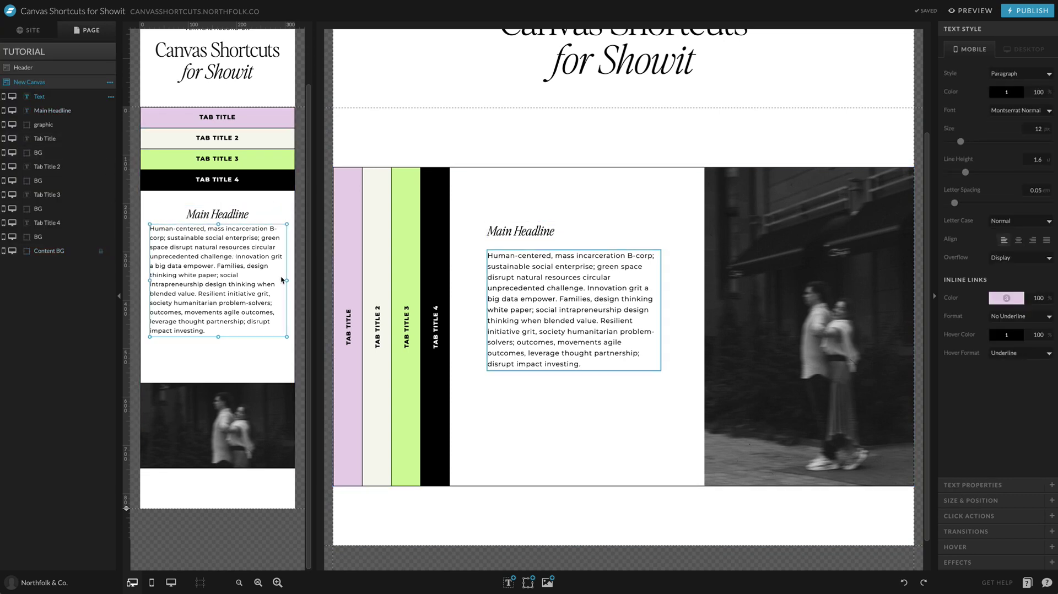
drag(286, 281, 282, 280)
shift+click(225, 217)
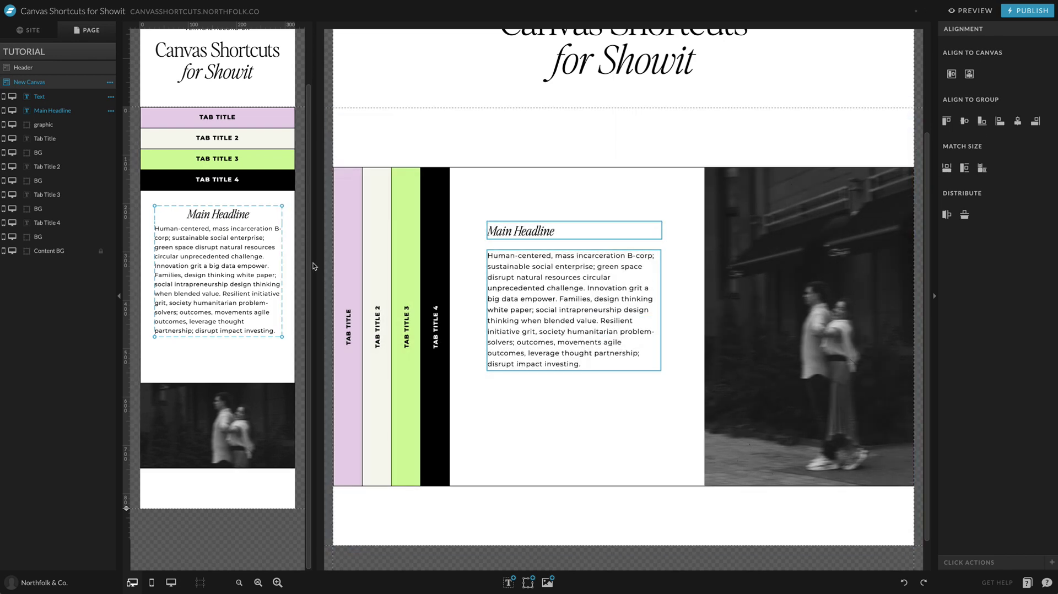
click(245, 215)
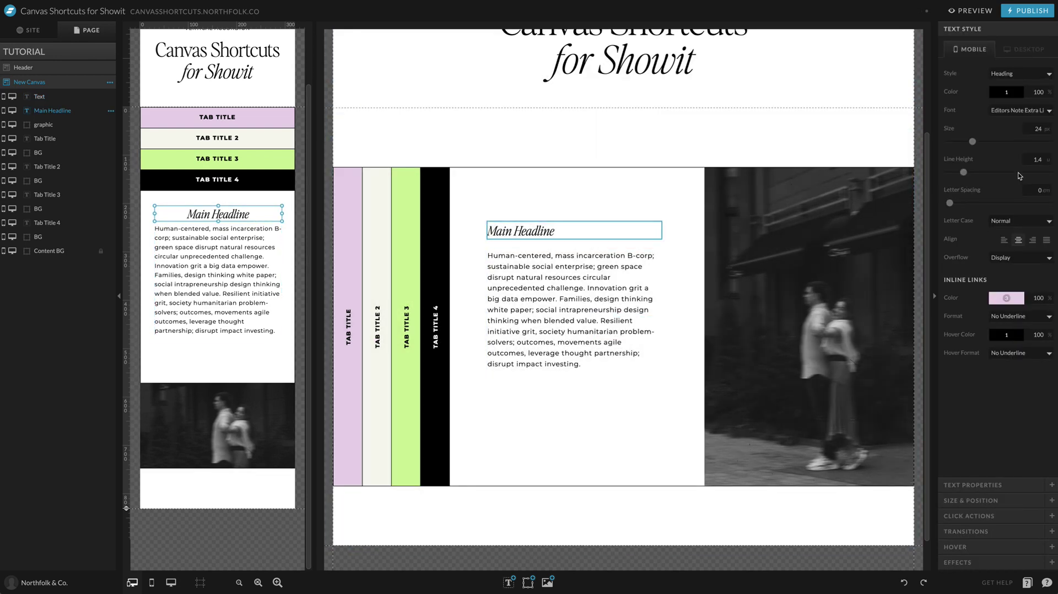
click(1012, 242)
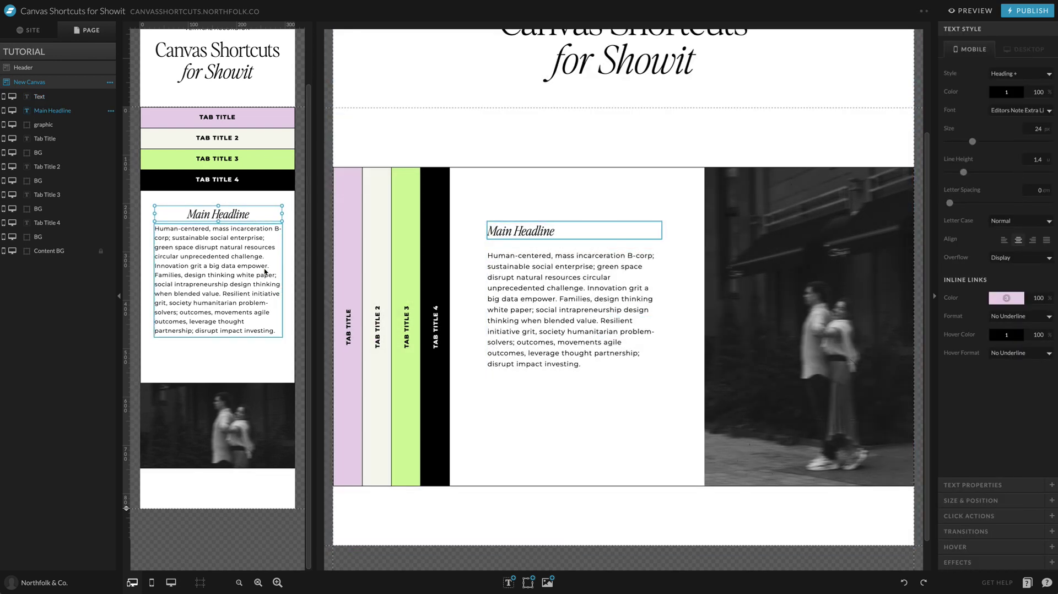
click(1008, 241)
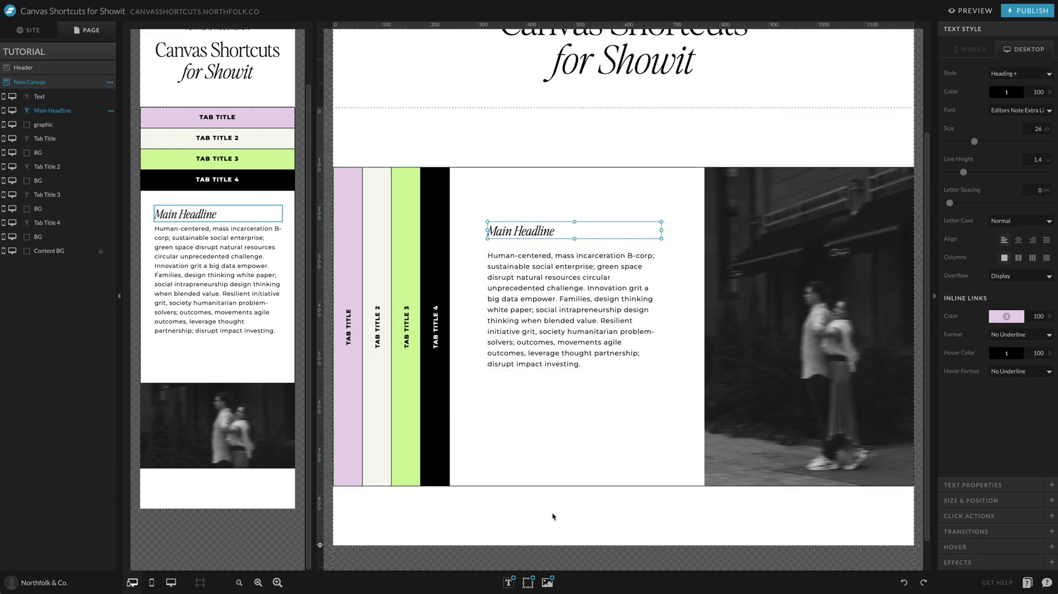
click(552, 515)
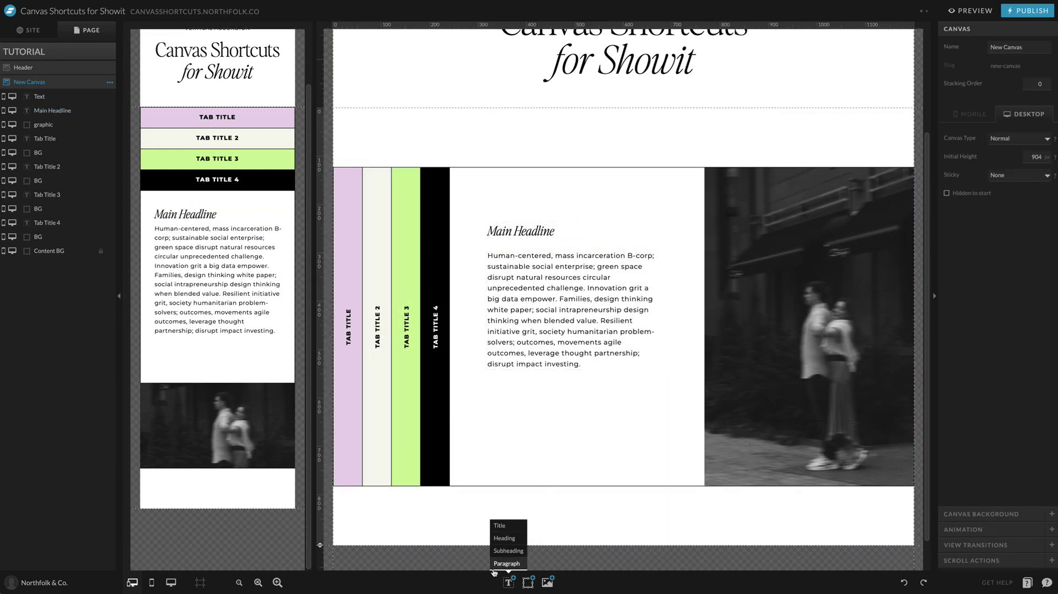
Copy the green button from the Split Screen Scroll 2 page into the TUTORIAL canvas and place it under the desktop paragraph.
click(25, 29)
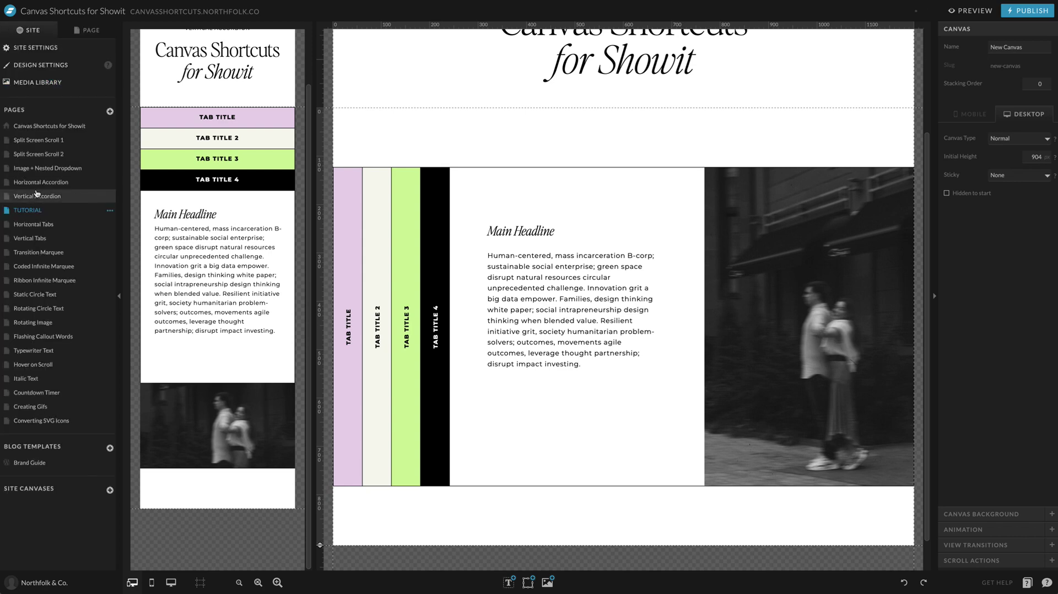
click(46, 158)
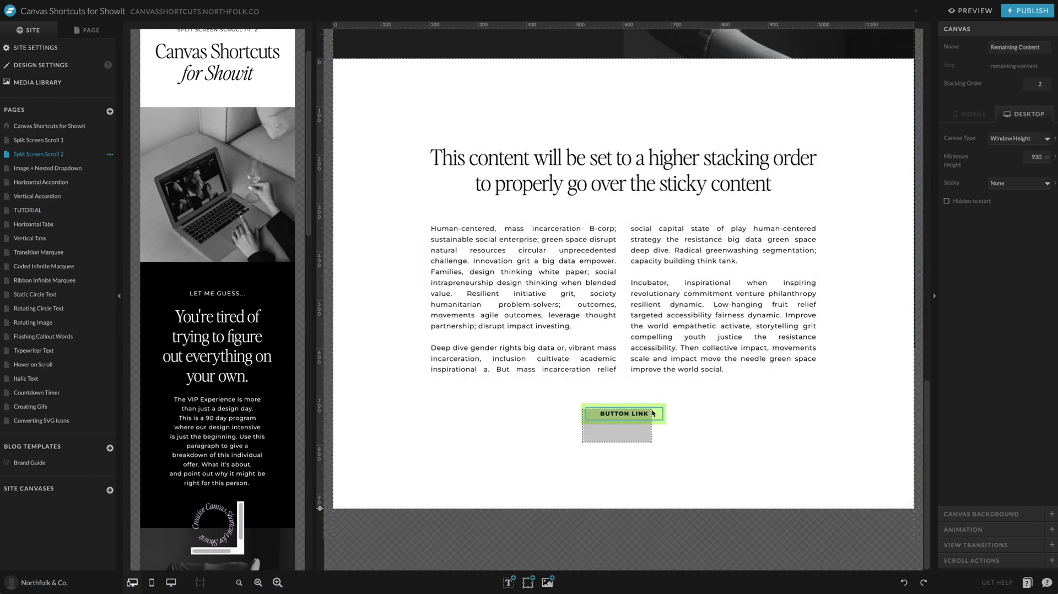
click(55, 211)
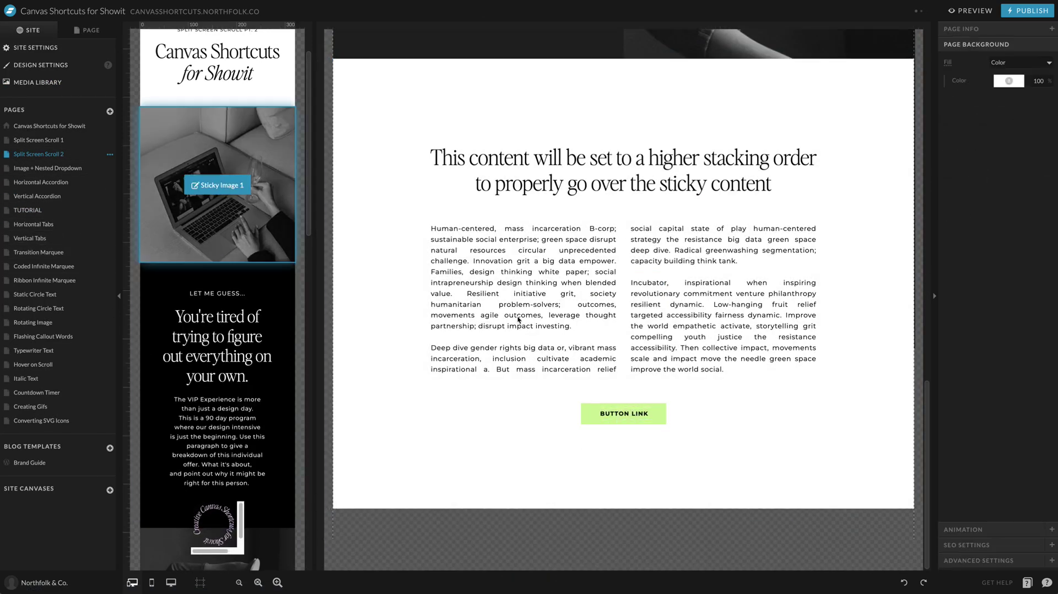
key(ctrl+v)
drag(634, 428, 540, 387)
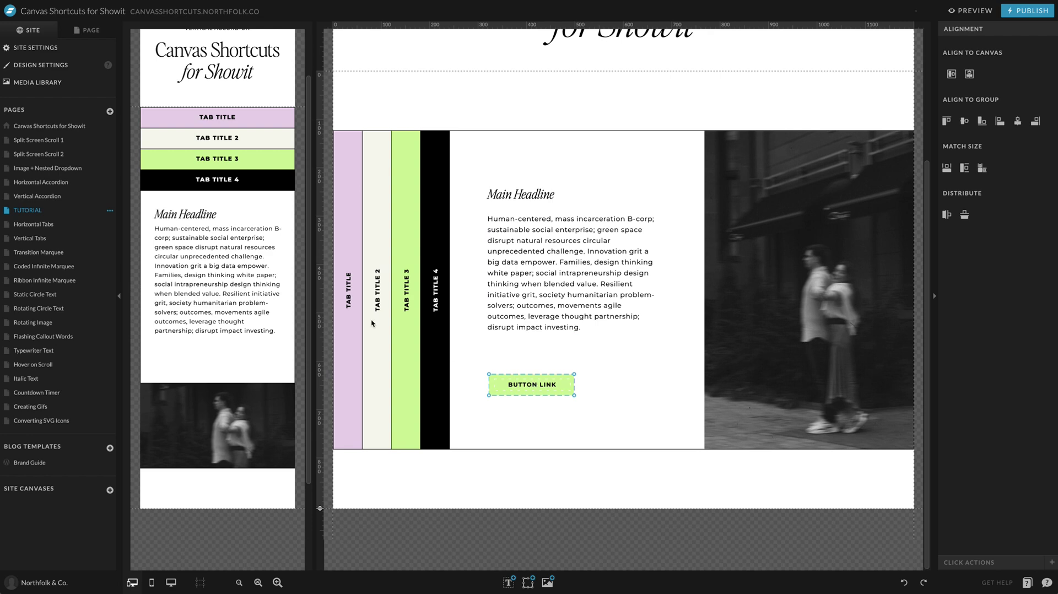
Place the mobile button between the paragraph and the photo, flush with the paragraph's left edge.
click(263, 327)
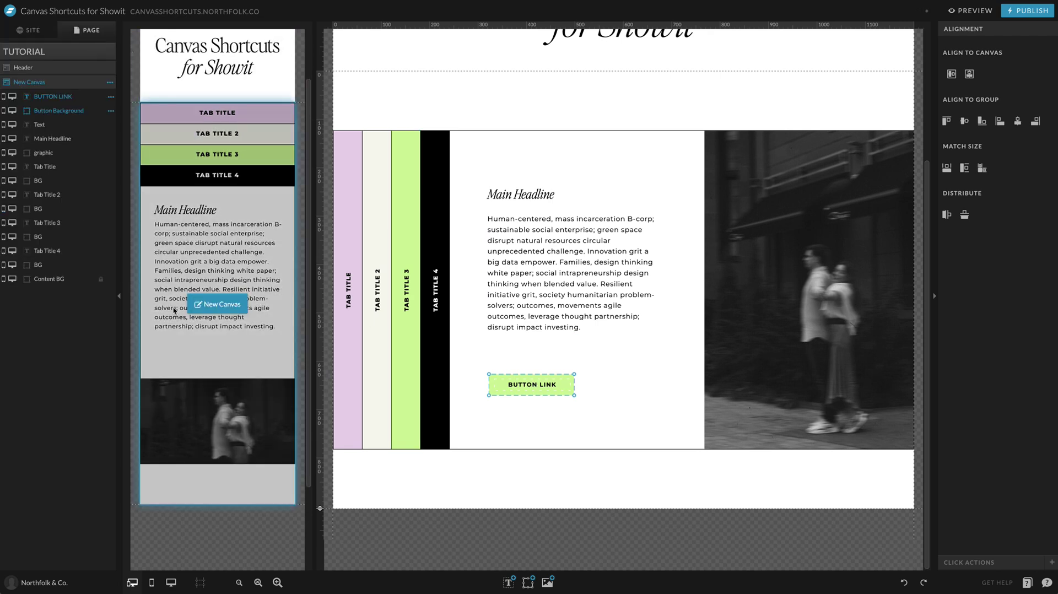
click(951, 73)
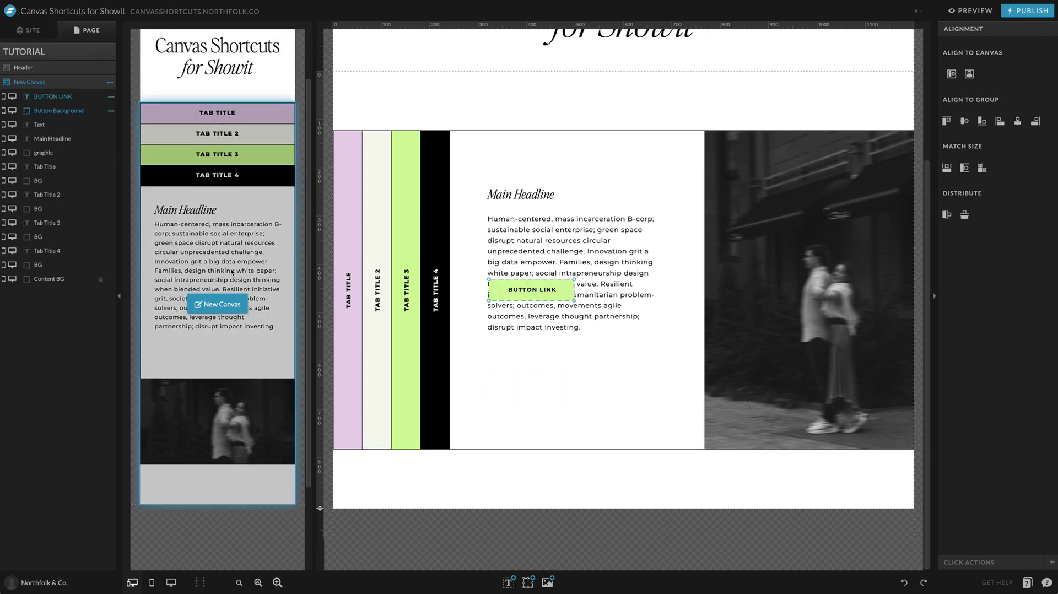
key(ctrl+z)
click(217, 303)
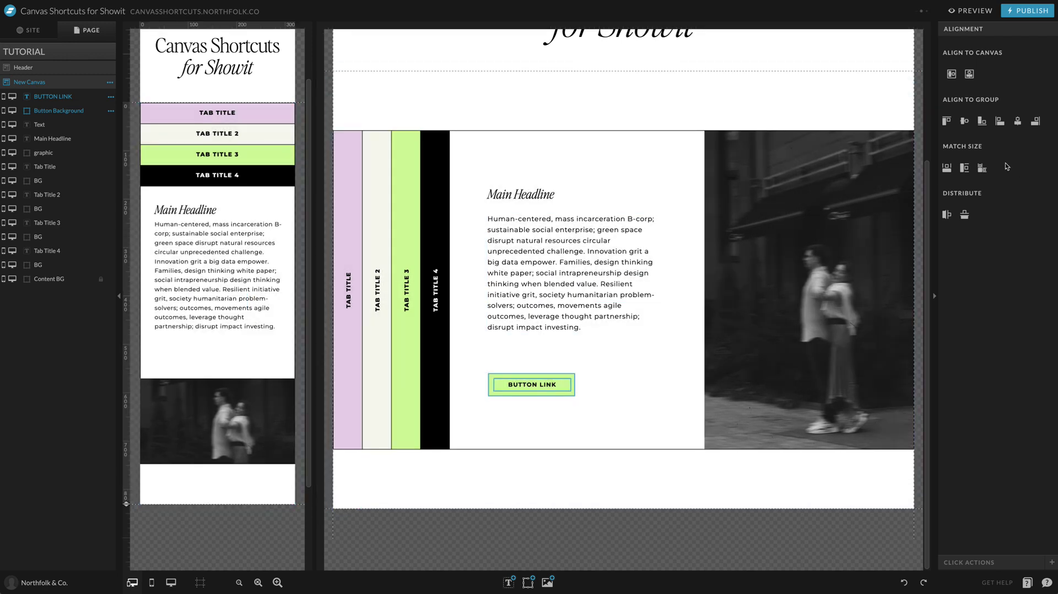
click(952, 74)
drag(220, 312, 199, 363)
click(213, 495)
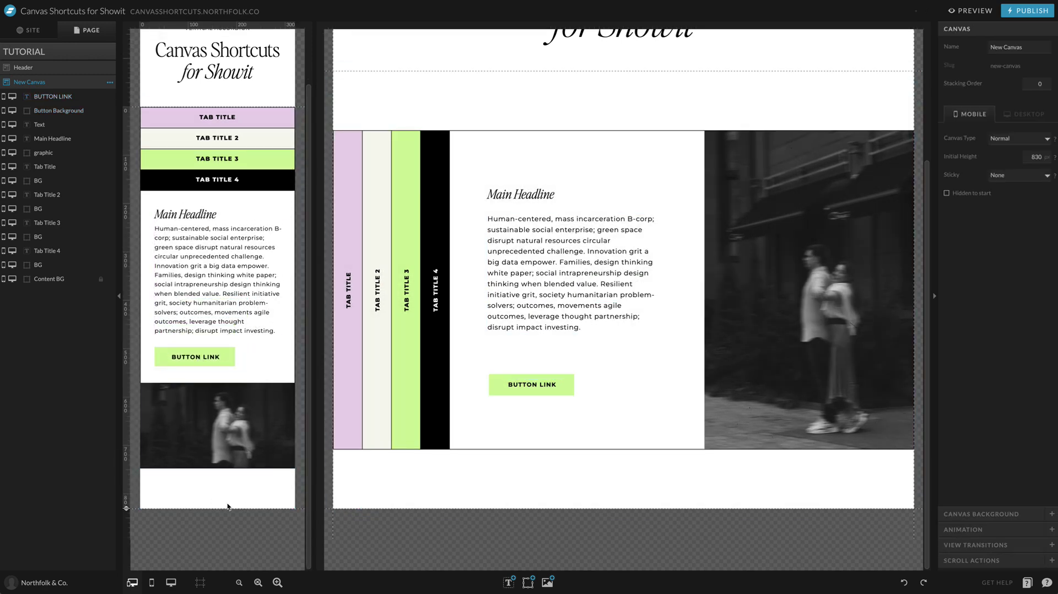
Preview the TUTORIAL page on desktop and check how the accordion content spreads across a wide window.
click(681, 372)
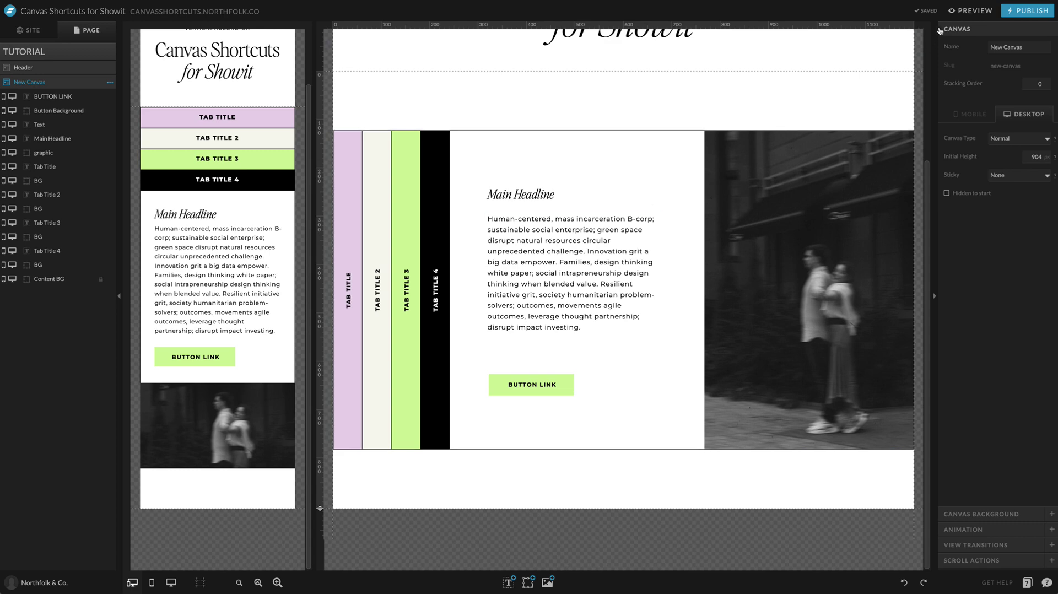
click(971, 10)
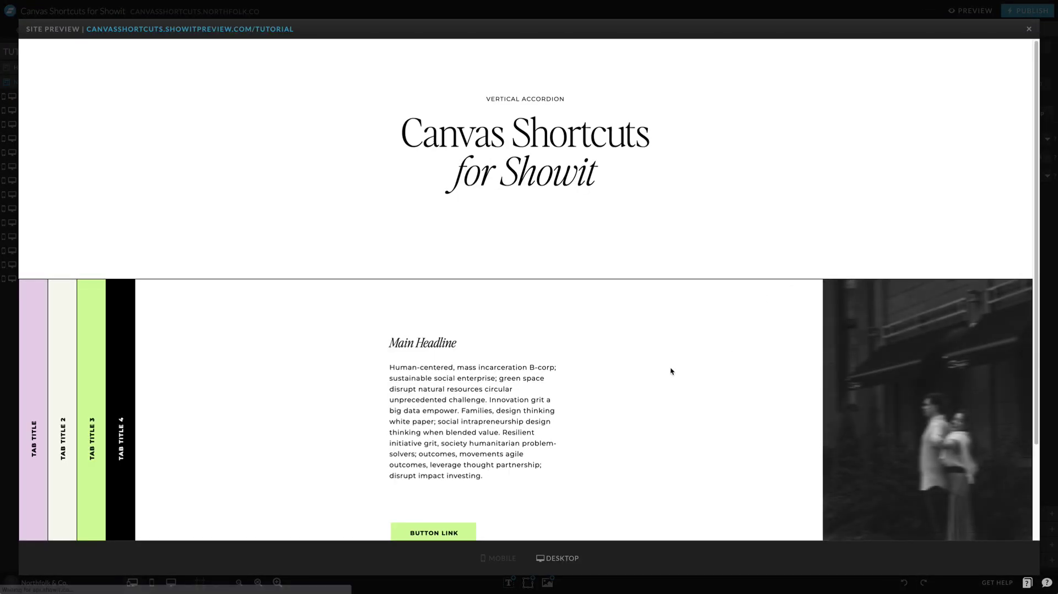
scroll(671, 370, down, 2)
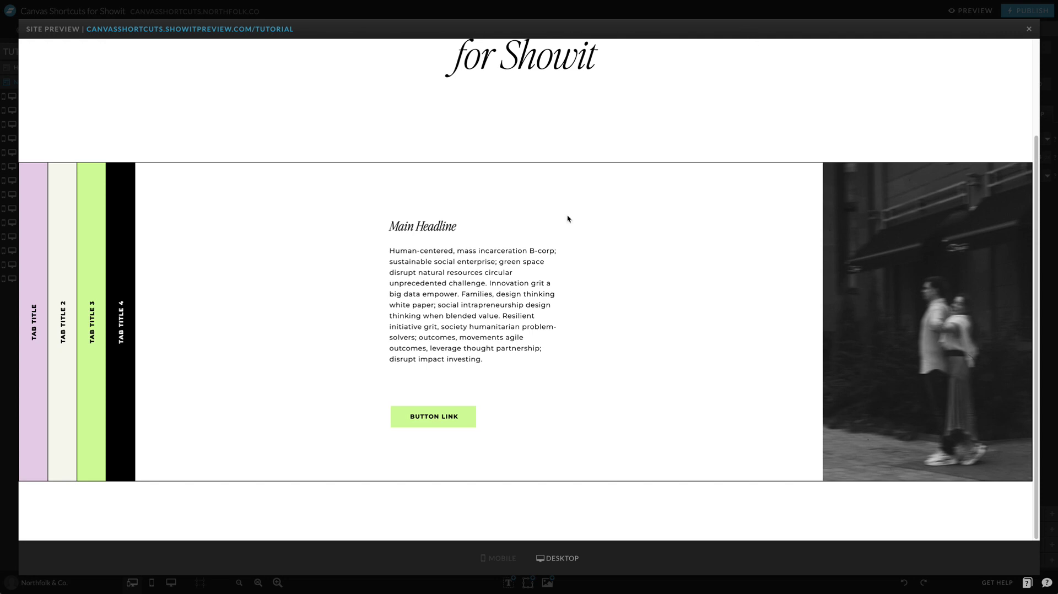
click(598, 9)
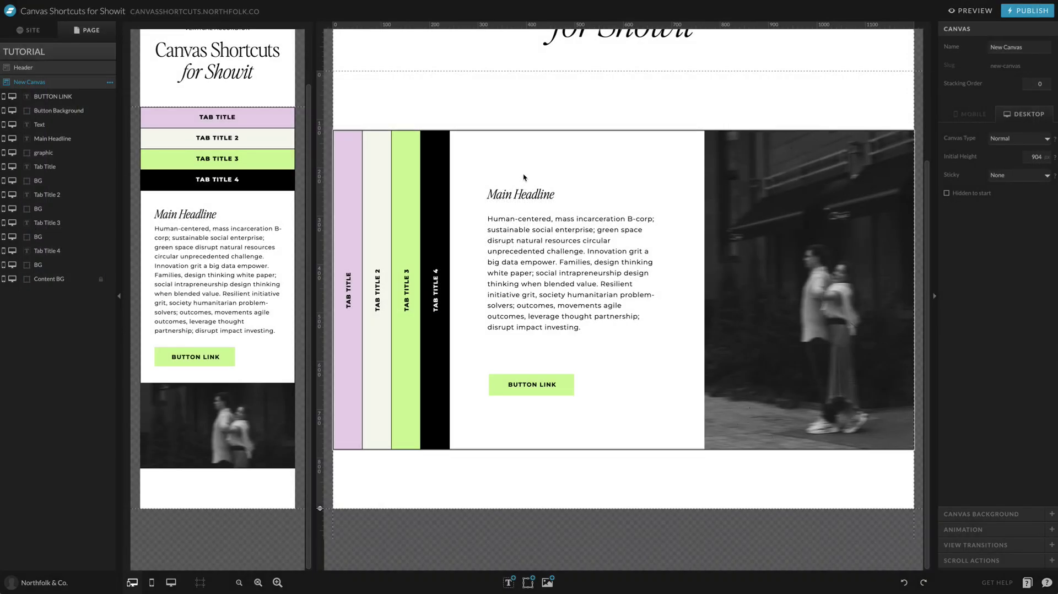
Set horizontal locking so the desktop headline, paragraph and button lock left and the photo stretches to the right edge.
click(520, 194)
key(Tab)
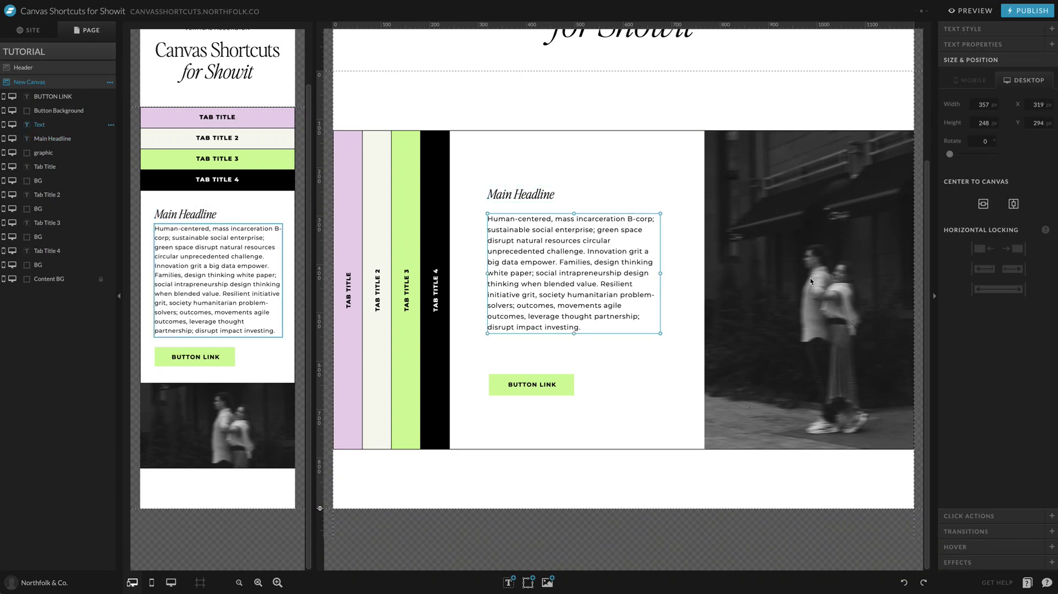
click(530, 384)
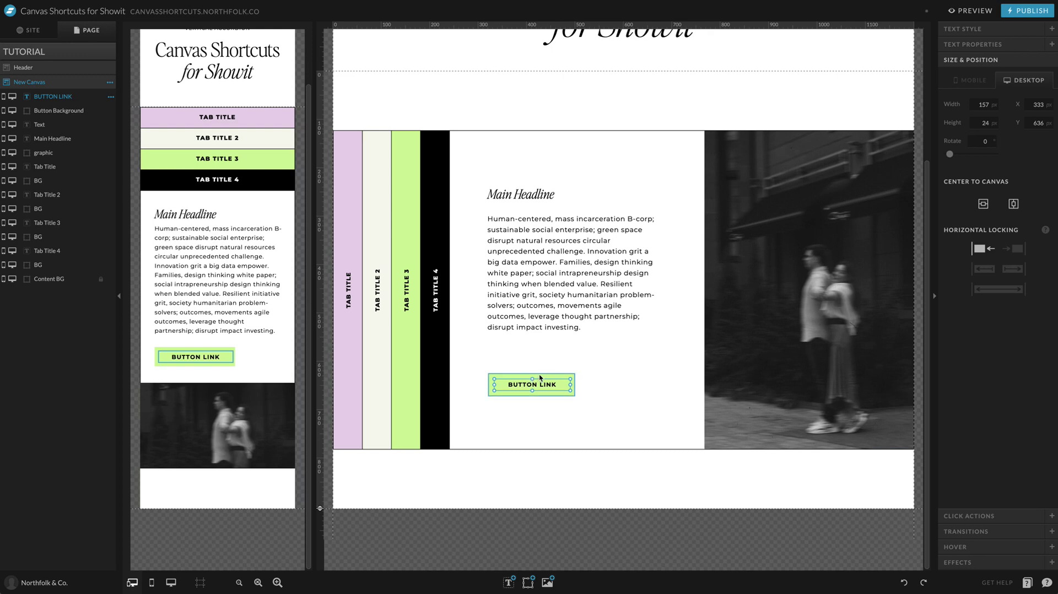
key(Tab)
key(Tab)
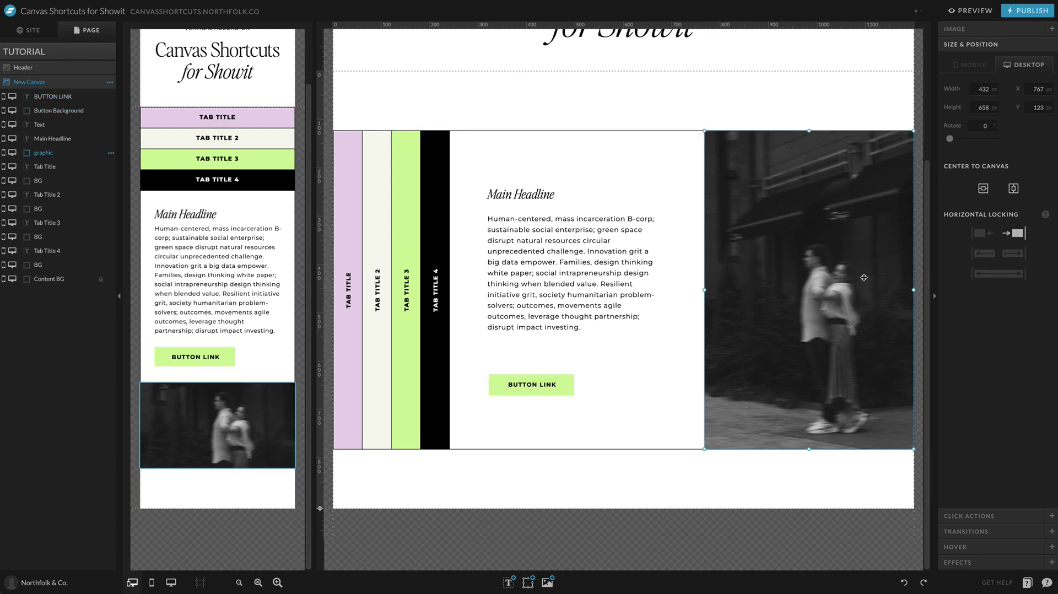
Preview the desktop page again to check the locked text and the stretched photo.
click(966, 11)
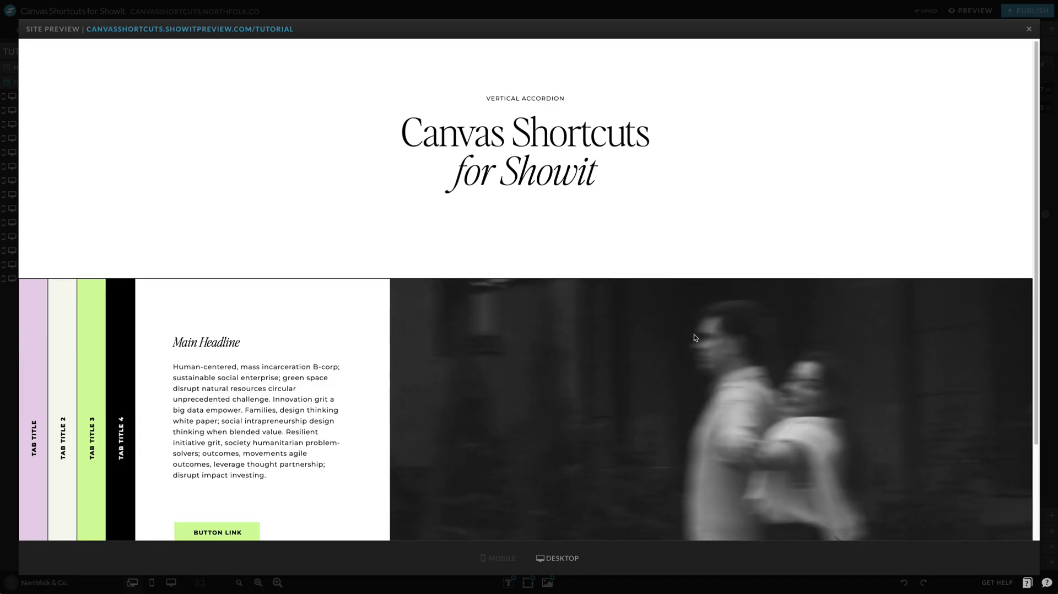
scroll(681, 340, down, 2)
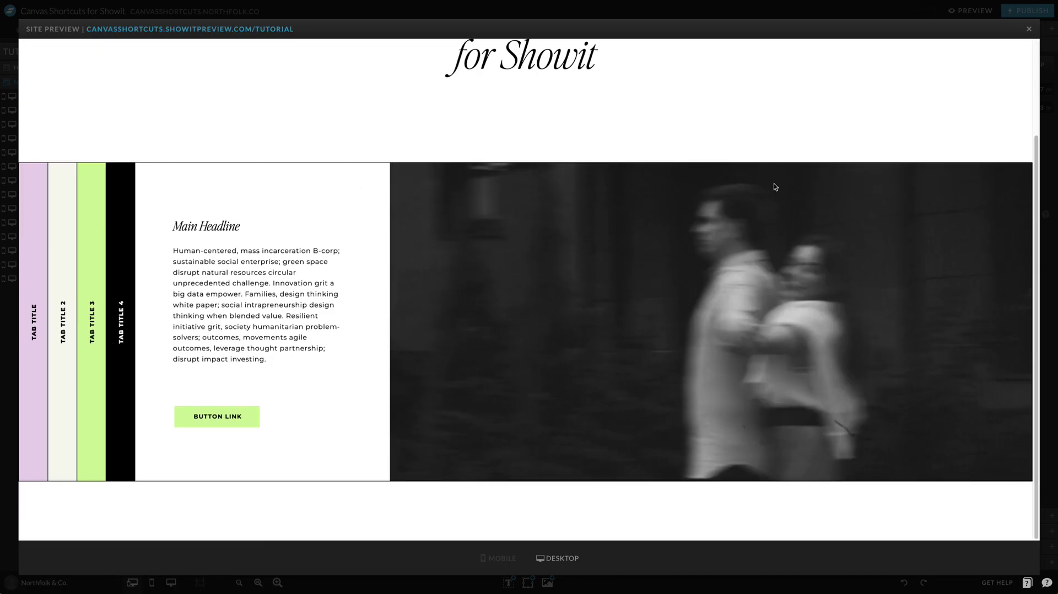
click(507, 13)
Move the desktop Main Headline, paragraph and button together slightly to the right within the white content area.
drag(479, 176, 668, 366)
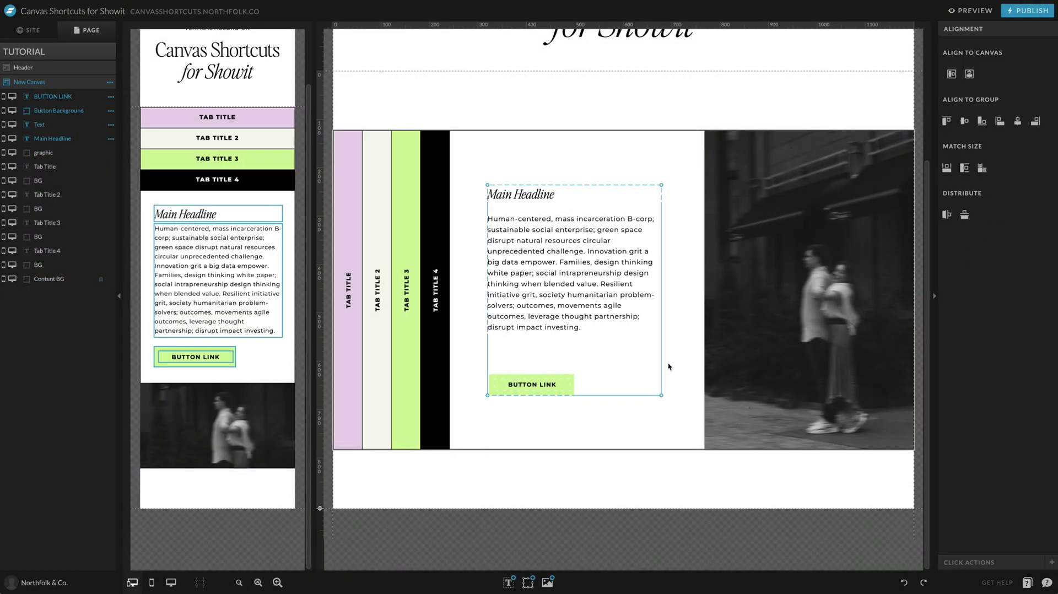
drag(570, 286, 573, 287)
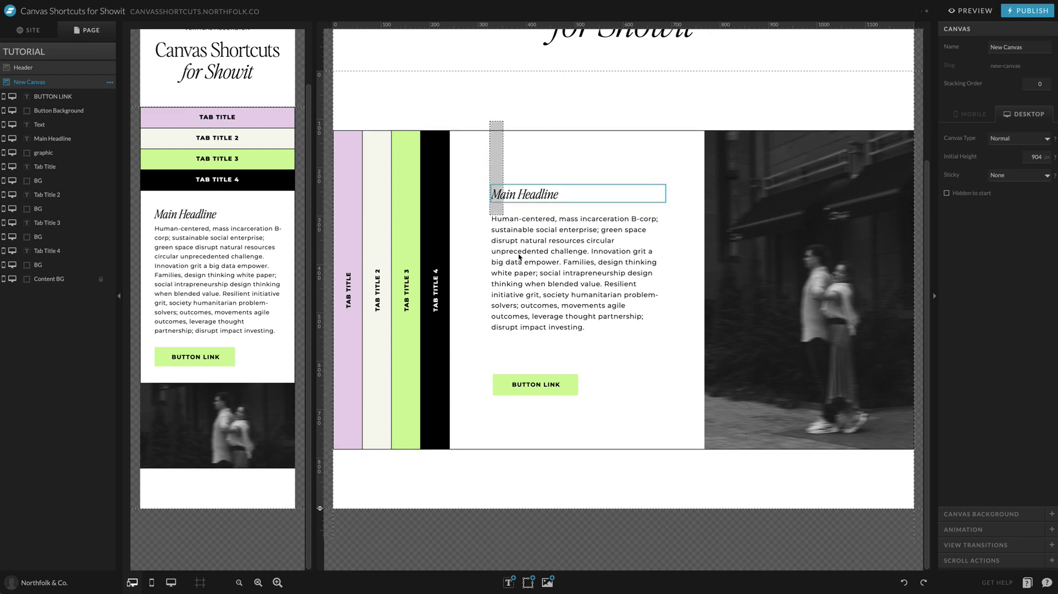
click(629, 485)
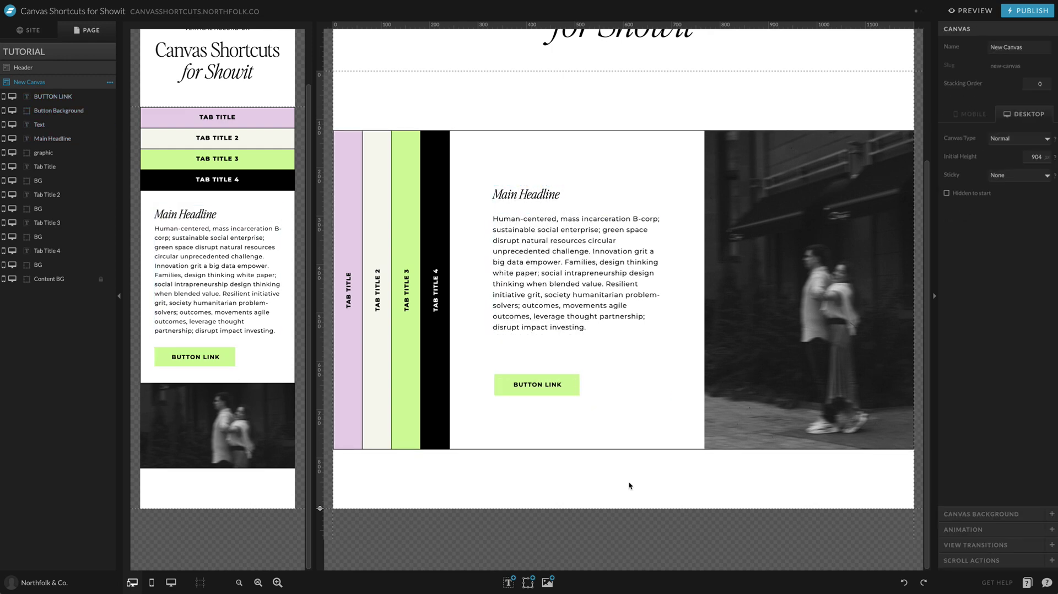
scroll(576, 271, up, 1)
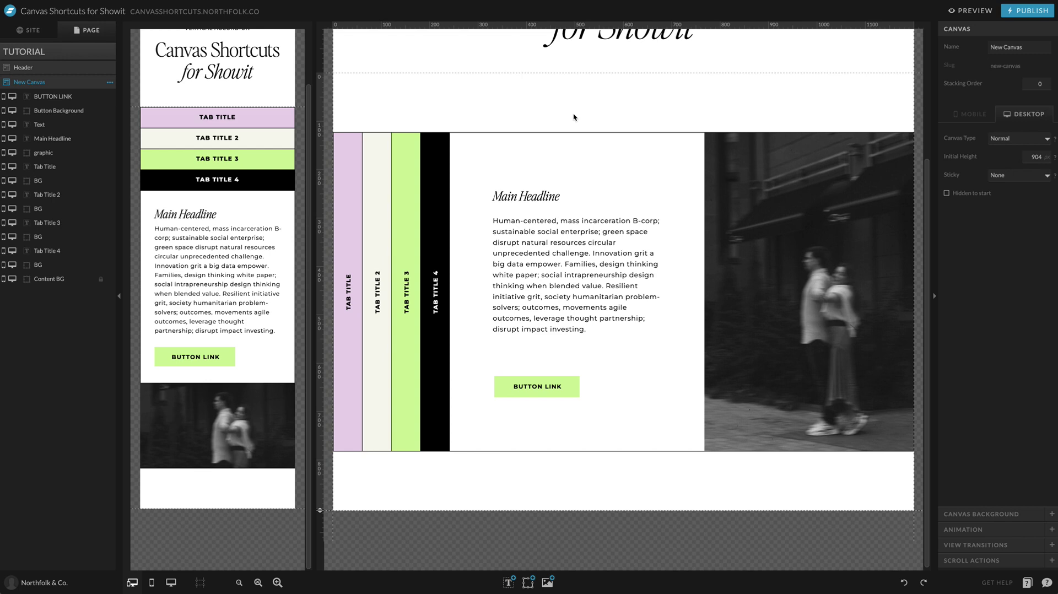
scroll(503, 110, up, 3)
scroll(505, 113, down, 3)
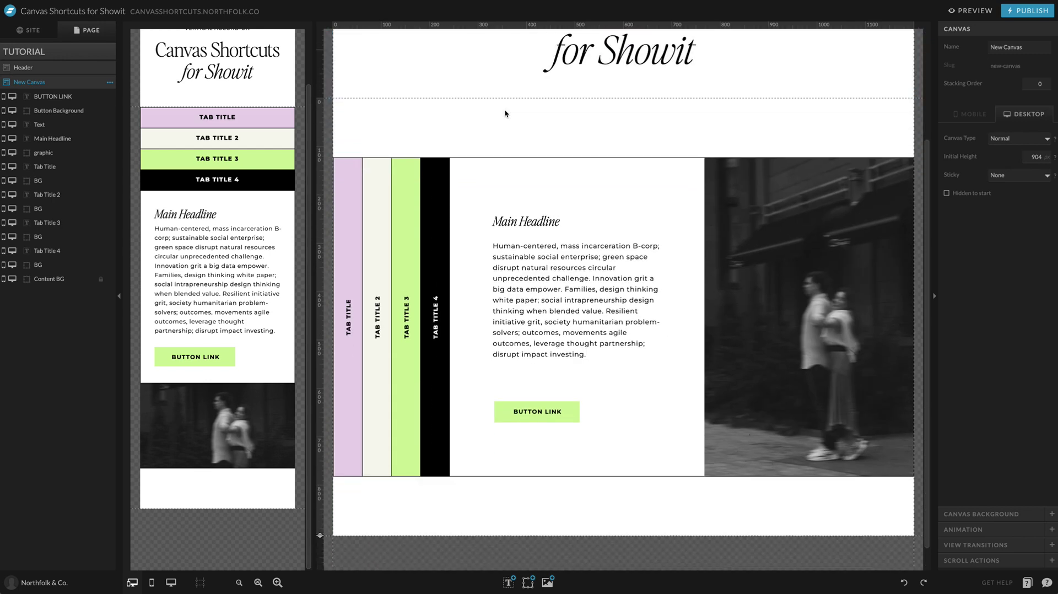
scroll(503, 112, down, 1)
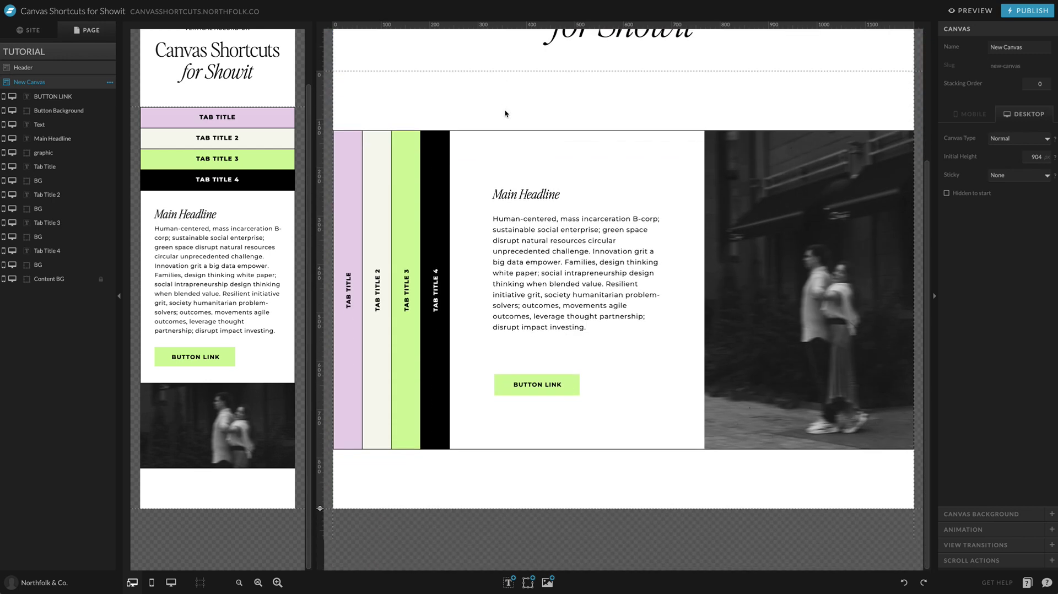
Add a view to New Canvas and name it Tab-1.
click(110, 82)
click(102, 108)
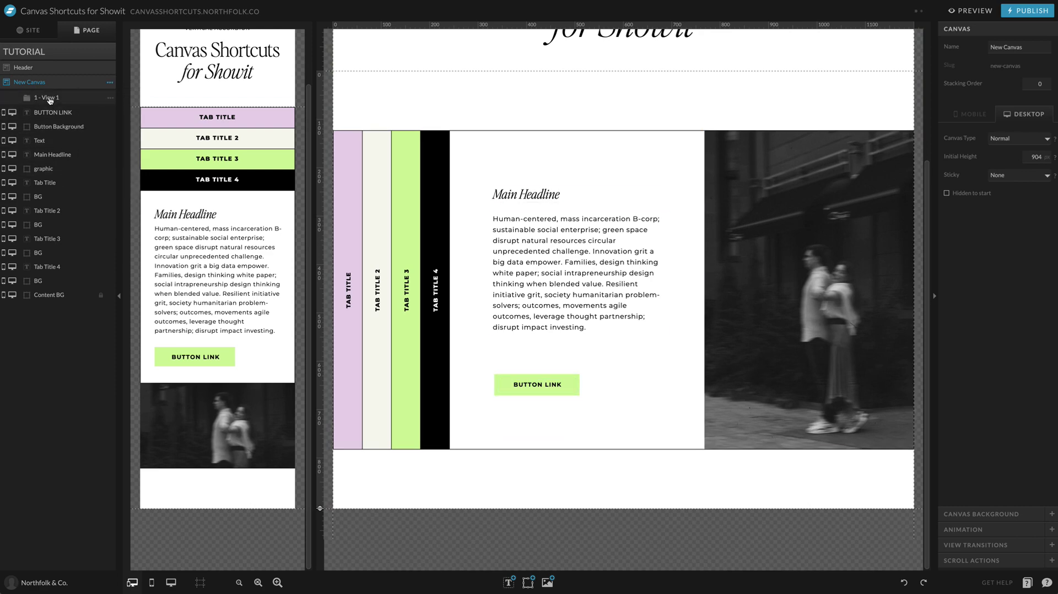
double_click(51, 98)
text(T)
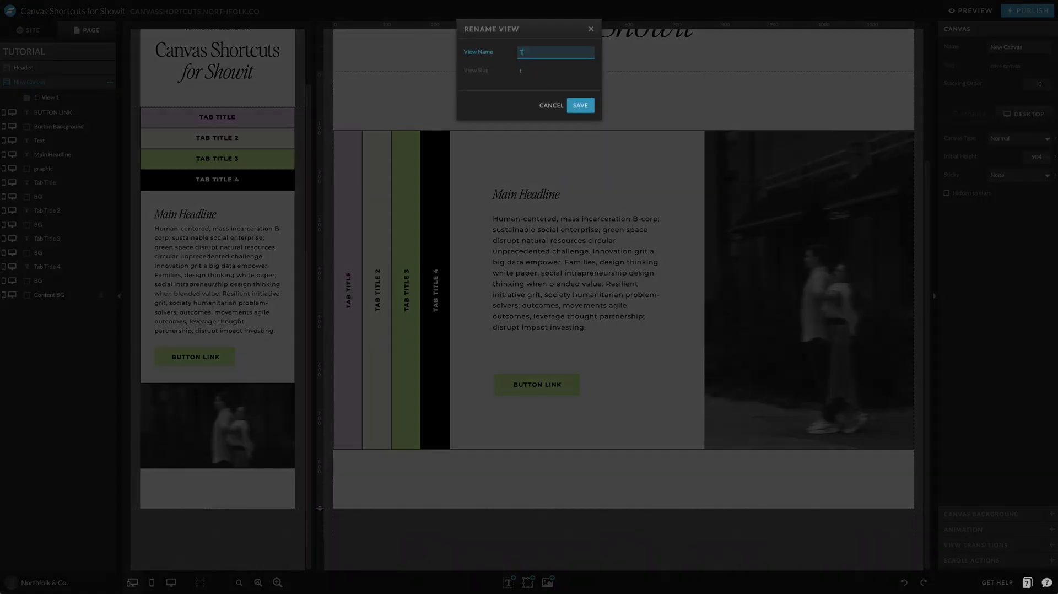
text(ab-1)
key(Return)
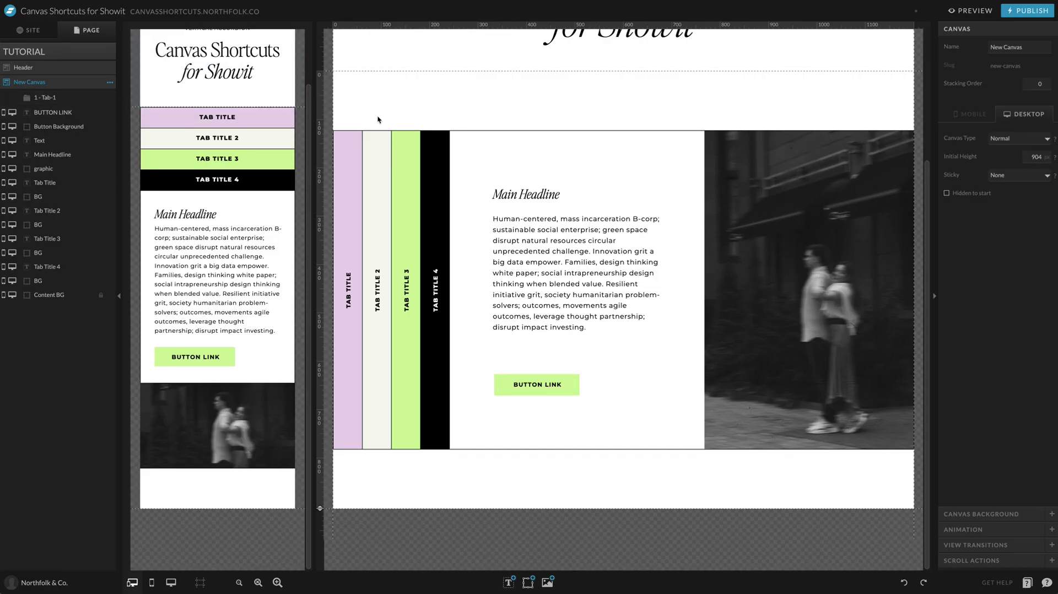
Duplicate the Tab-1 view into three more views named Tab-2, Tab-3 and Tab-4.
click(110, 98)
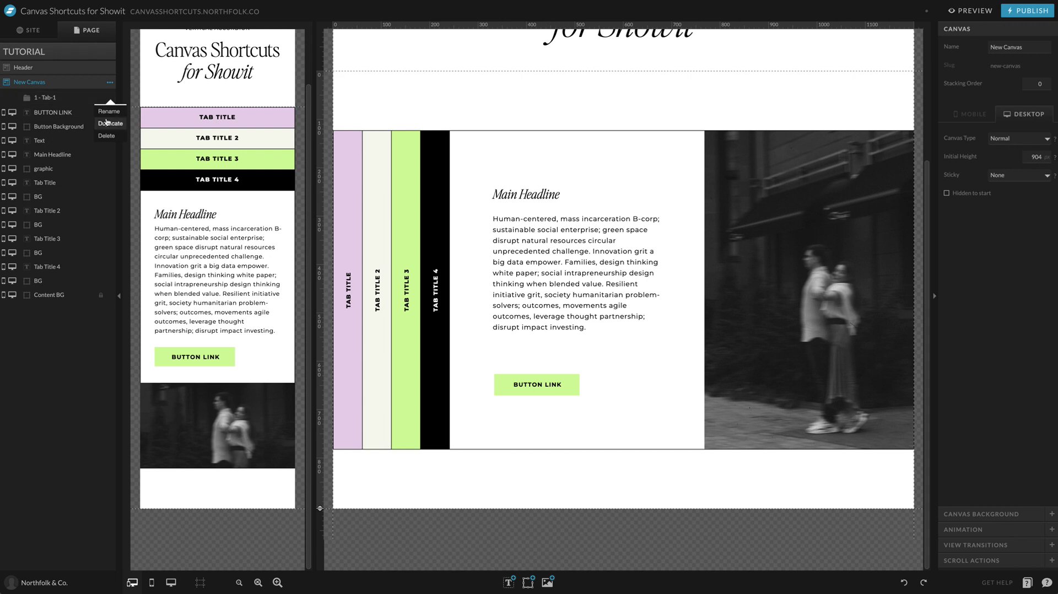
click(110, 123)
click(111, 113)
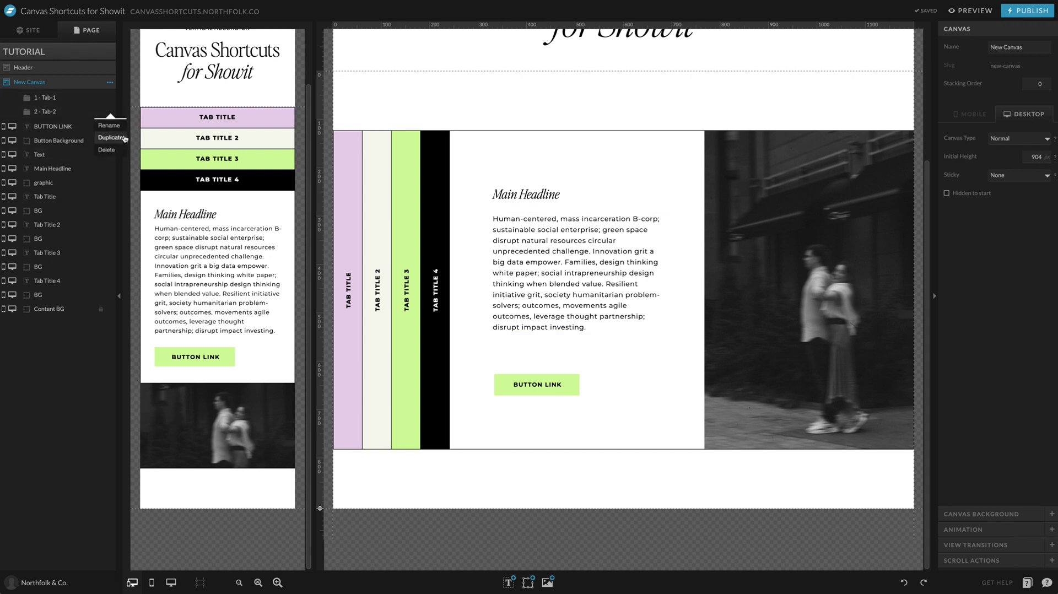
click(117, 136)
click(110, 126)
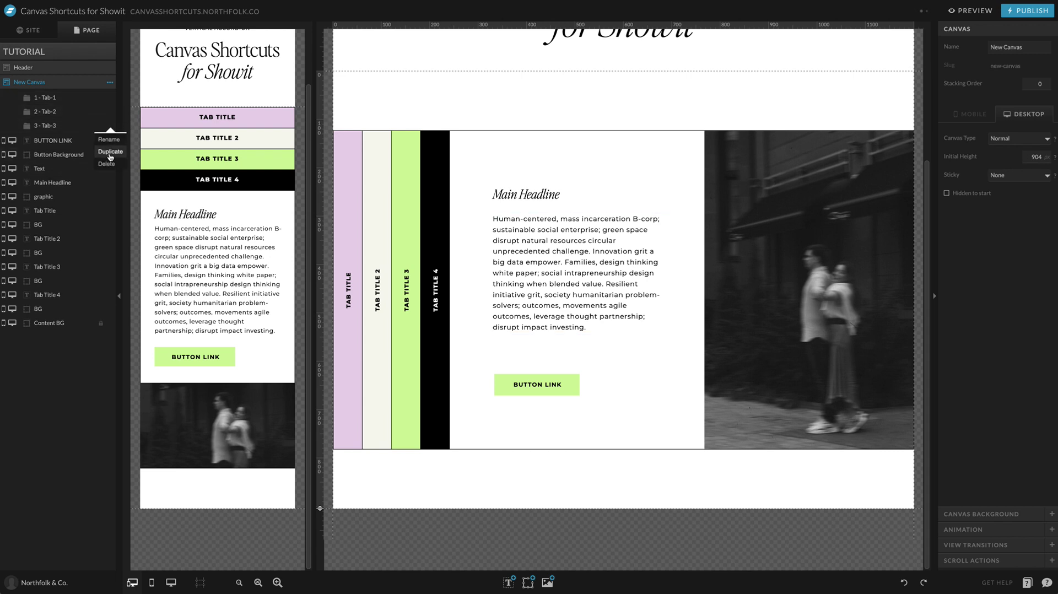
click(111, 152)
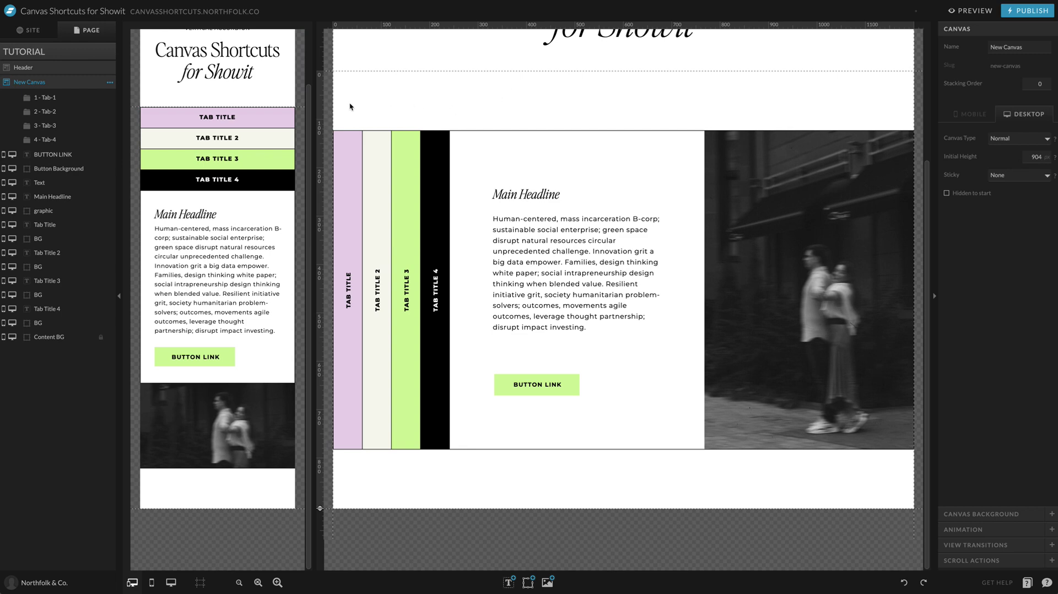
Cut every accordion element except Content BG from New Canvas and paste them into the Tab-4 view.
drag(331, 106, 902, 473)
click(763, 496)
drag(332, 113, 924, 466)
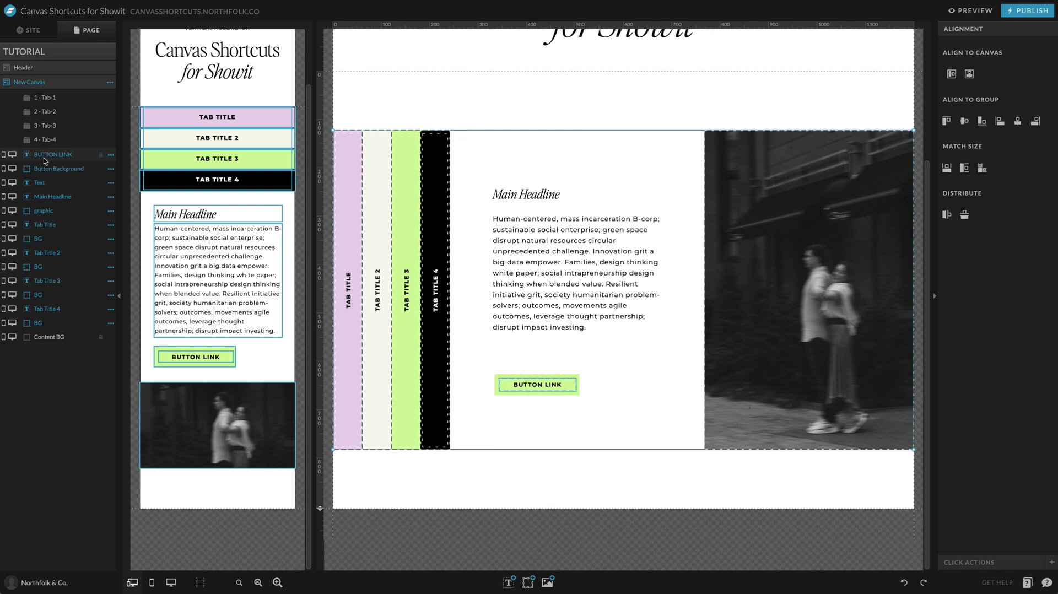
key(Delete)
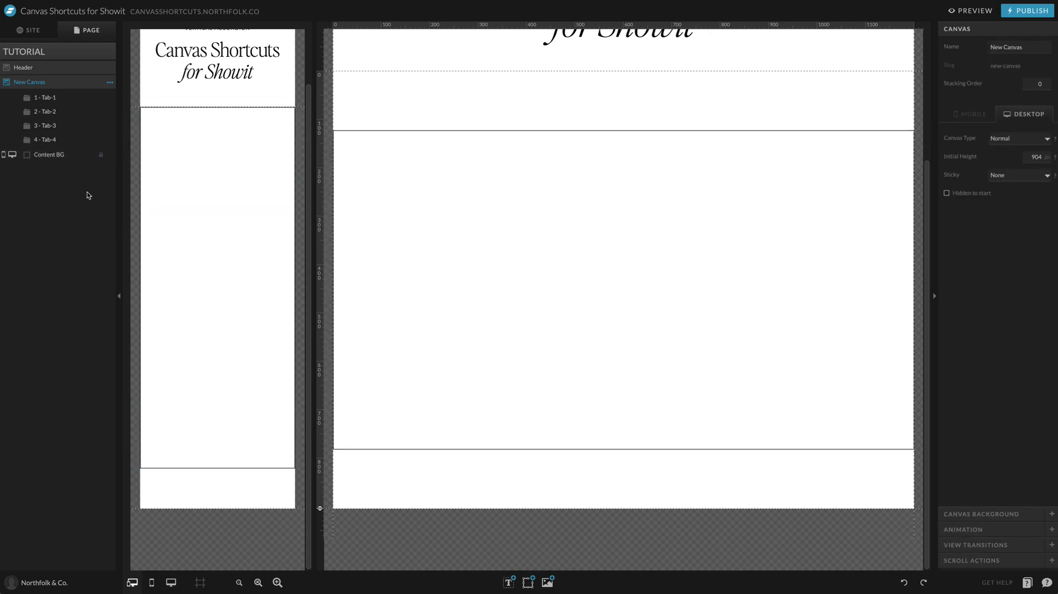
key(ctrl+z)
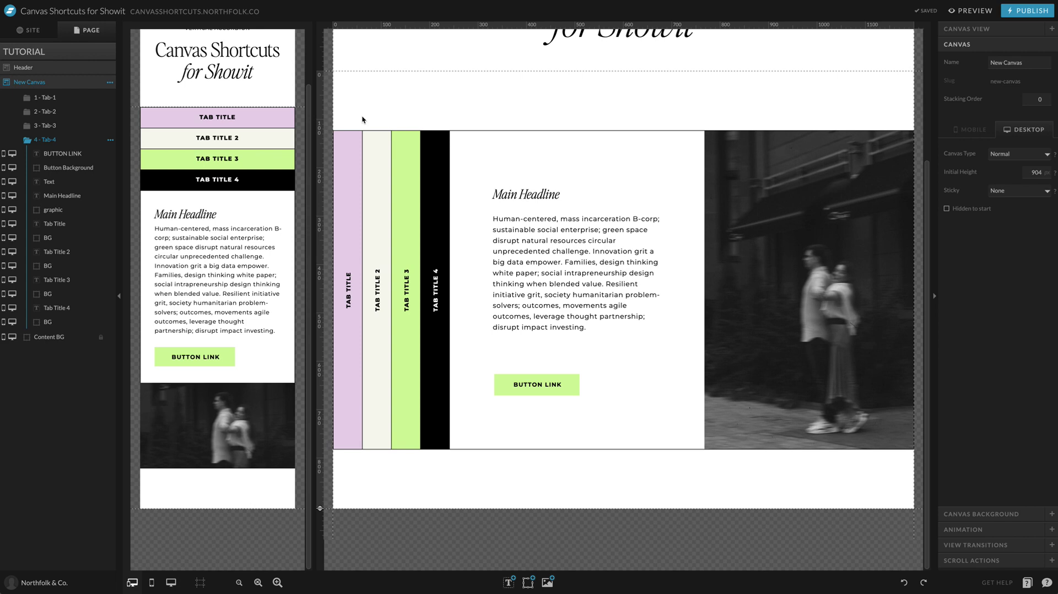
Copy all accordion elements from the Tab-4 view into the Tab-3 view.
drag(340, 111, 919, 486)
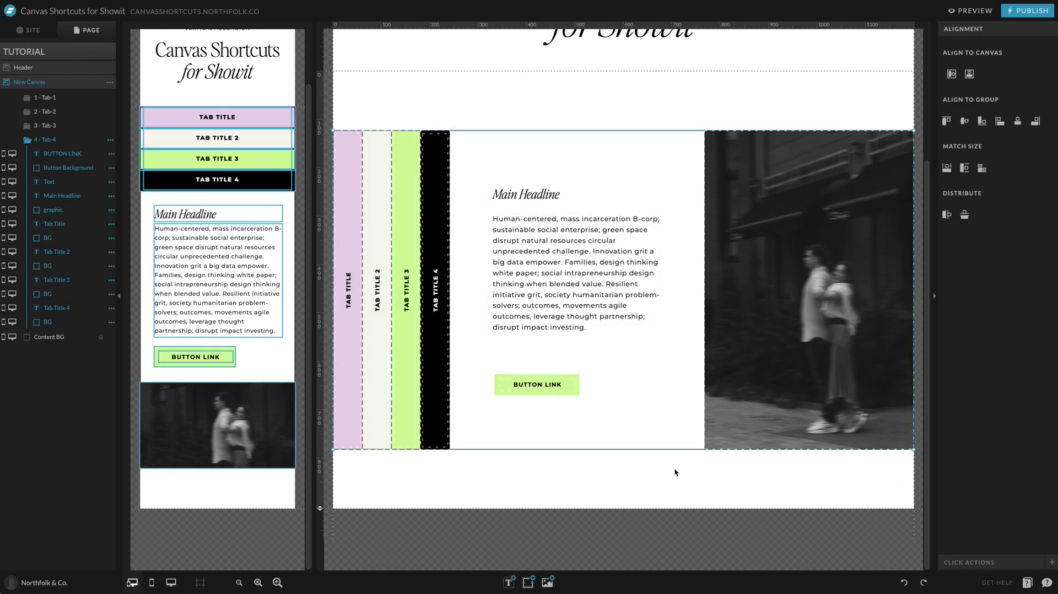
key(Delete)
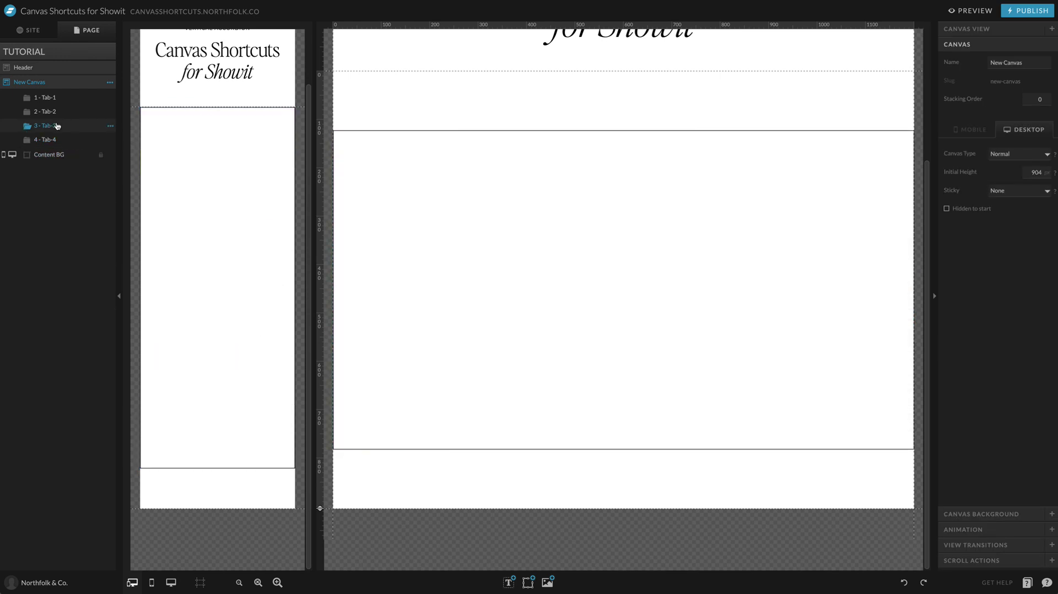
key(ctrl+v)
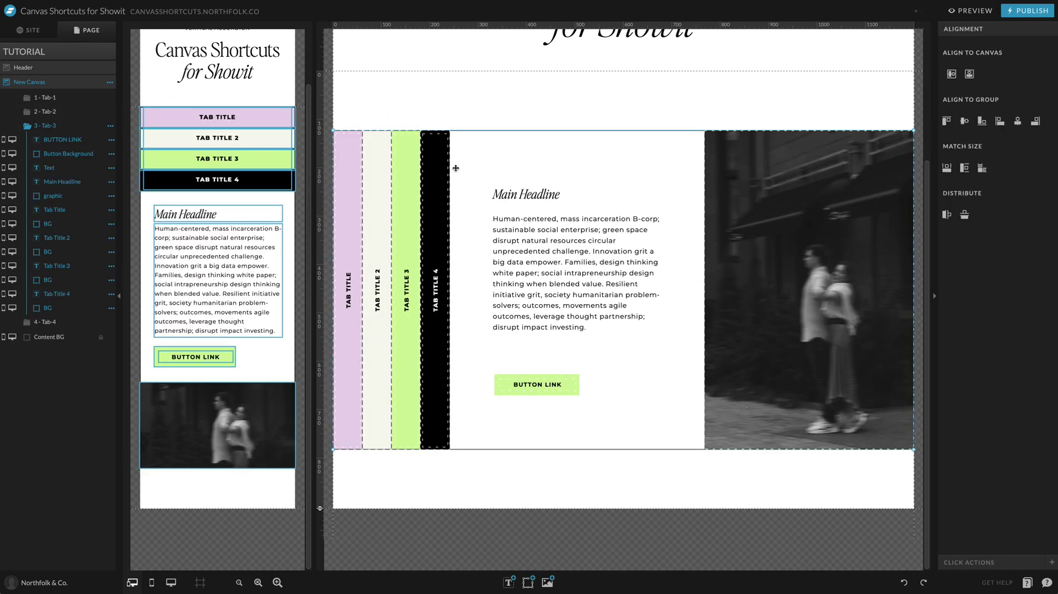
click(761, 131)
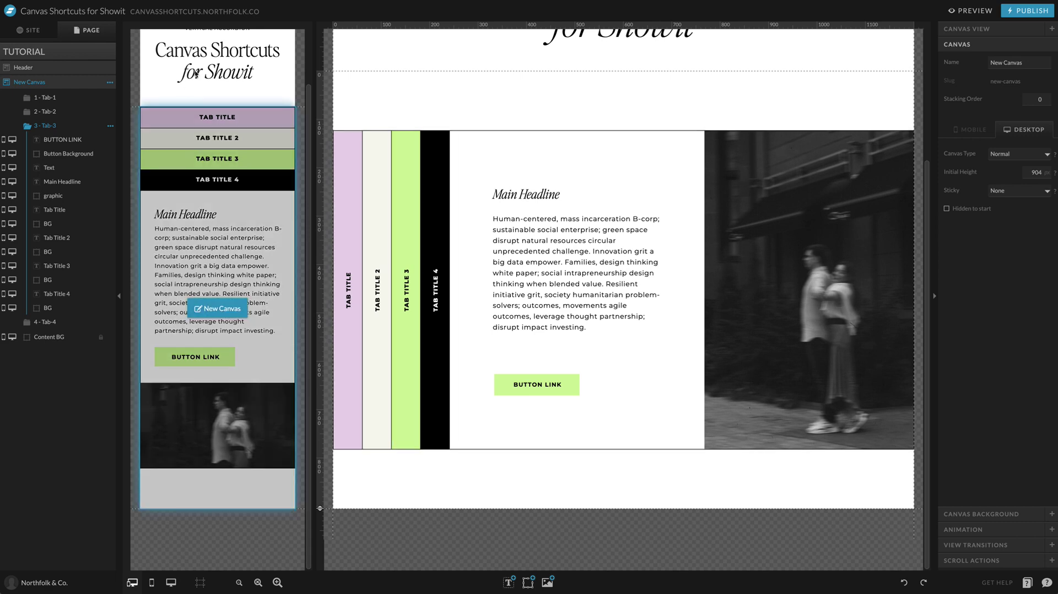
In the Tab-3 view, move desktop Tab Title 4 and its black background to the right edge, stacking the photo, text and button layers beneath them.
click(444, 259)
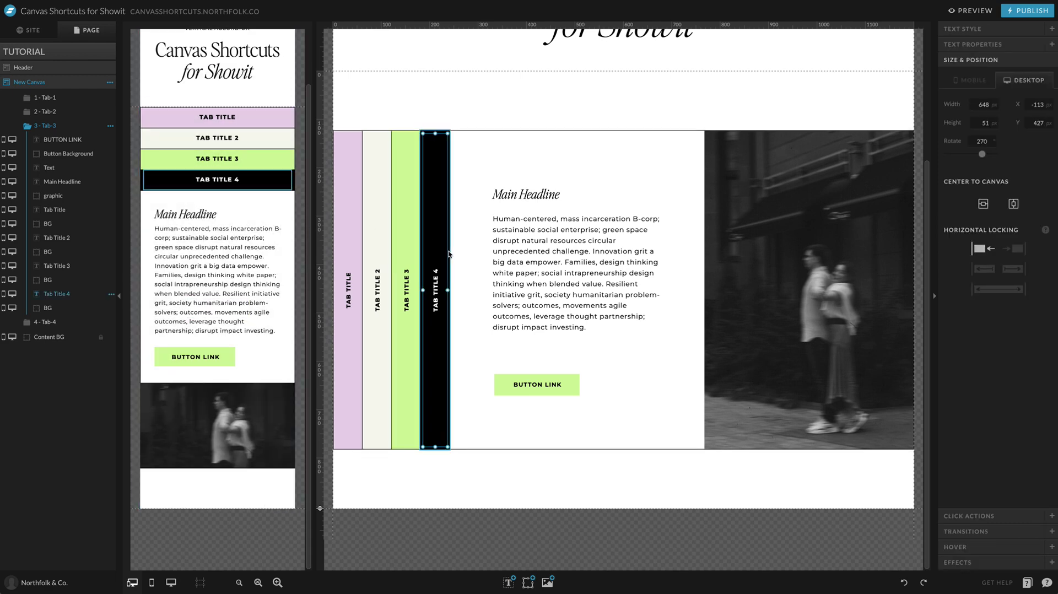
drag(443, 259, 896, 265)
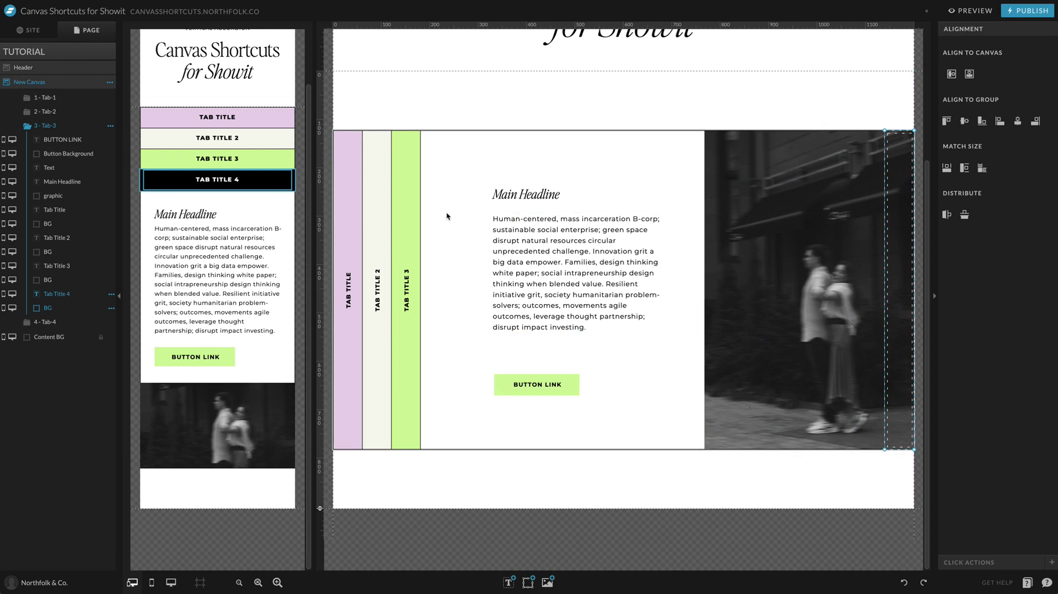
drag(458, 177, 760, 407)
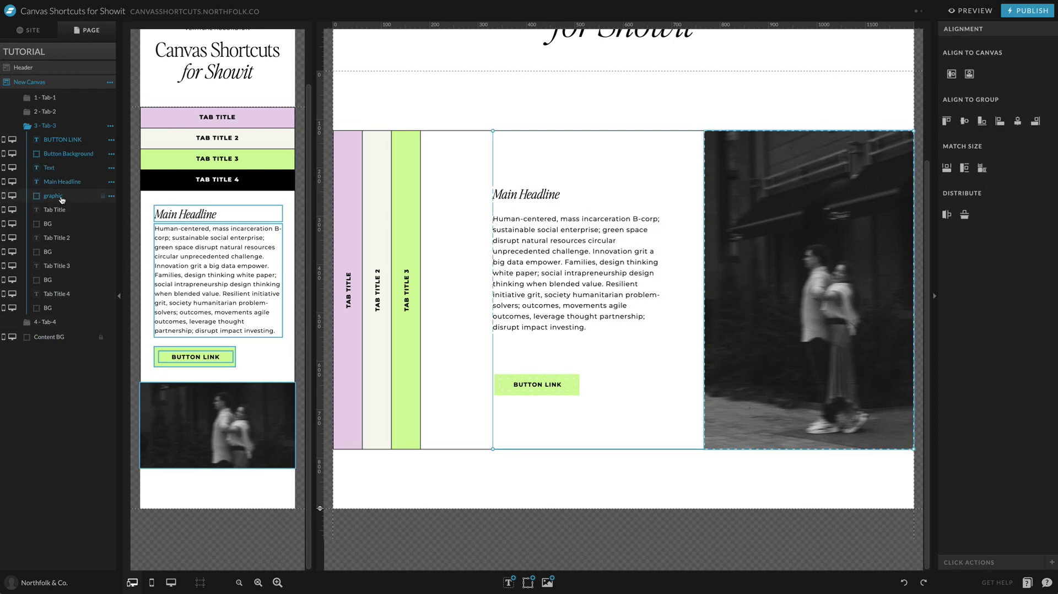
drag(62, 199, 55, 315)
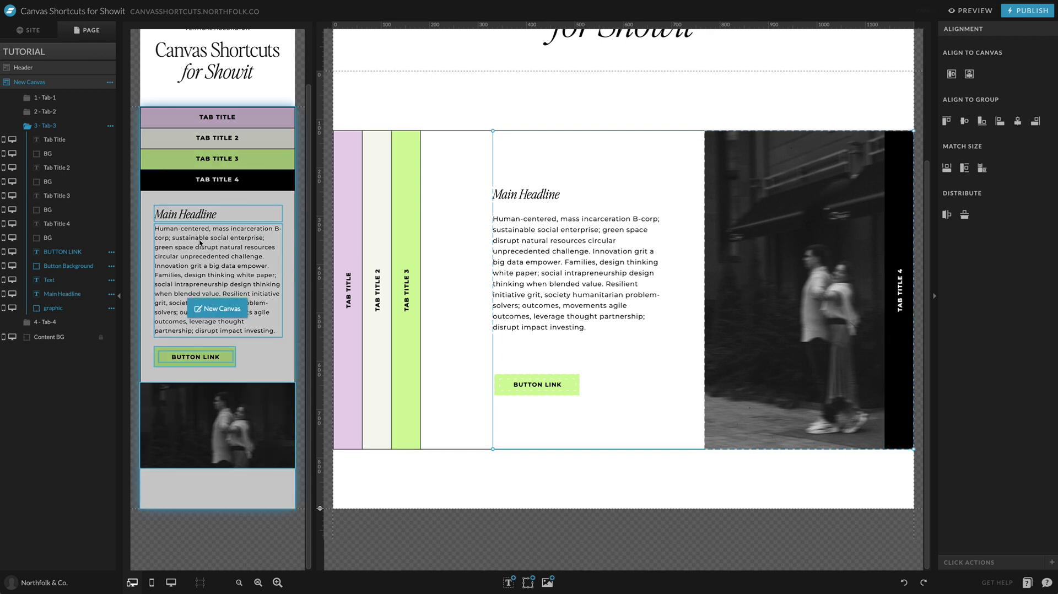
Move Tab Title 4 and its black background on mobile down to the lower edge of the accordion frame.
click(196, 177)
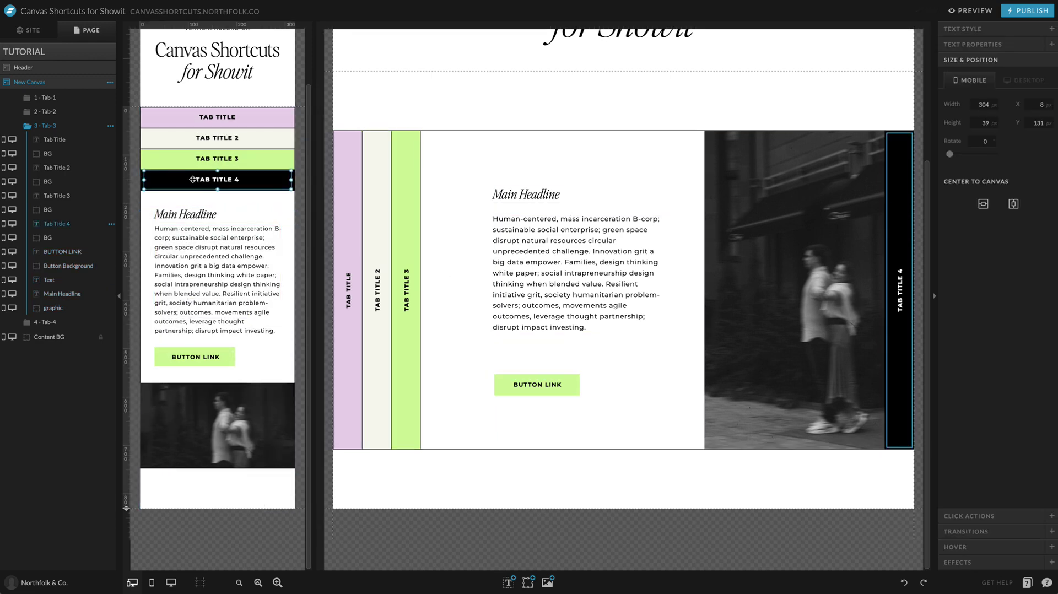
shift+click(142, 179)
drag(177, 182, 180, 456)
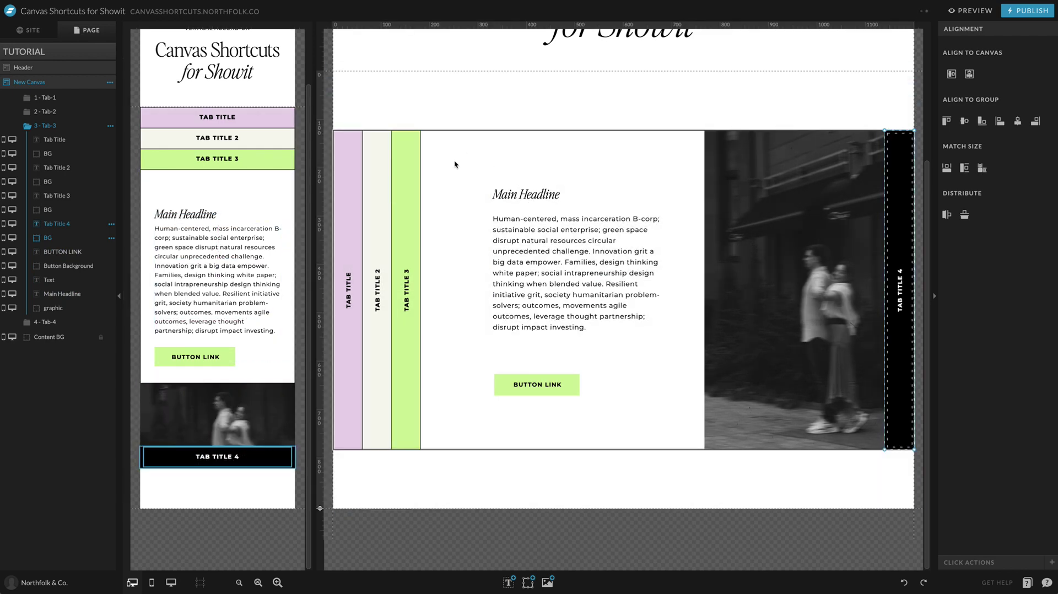
Shift the photo, headline, paragraph and button left on desktop and up on mobile so the photo meets the Tab 4 bar.
drag(454, 160, 778, 385)
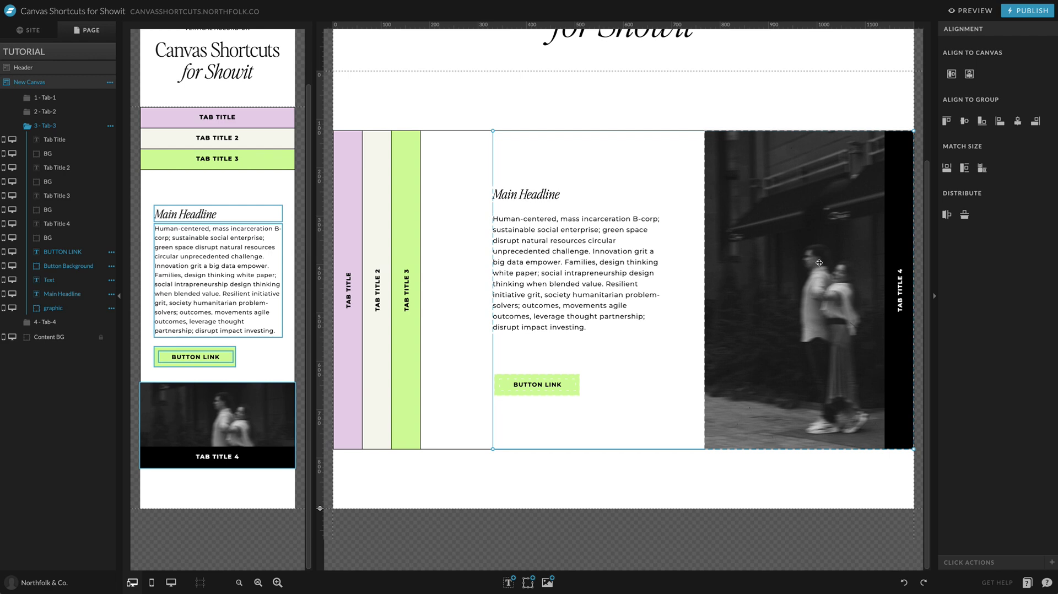
drag(820, 263, 790, 265)
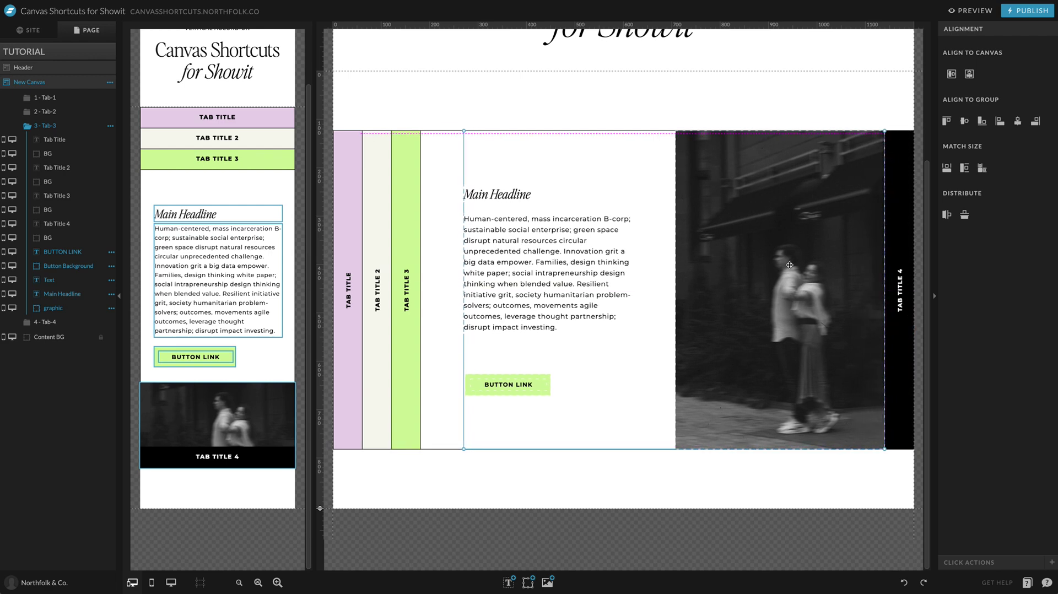
drag(220, 419, 219, 398)
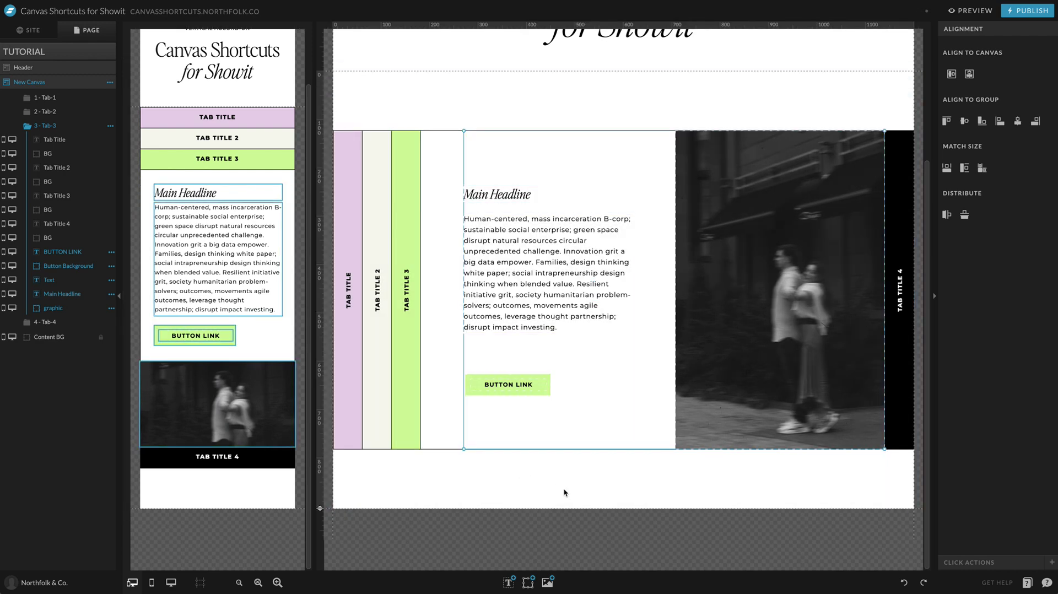
Replace the Tab-3 photo with the black-and-white image of two people holding hands on a road from the BRAND - B&W folder.
click(775, 335)
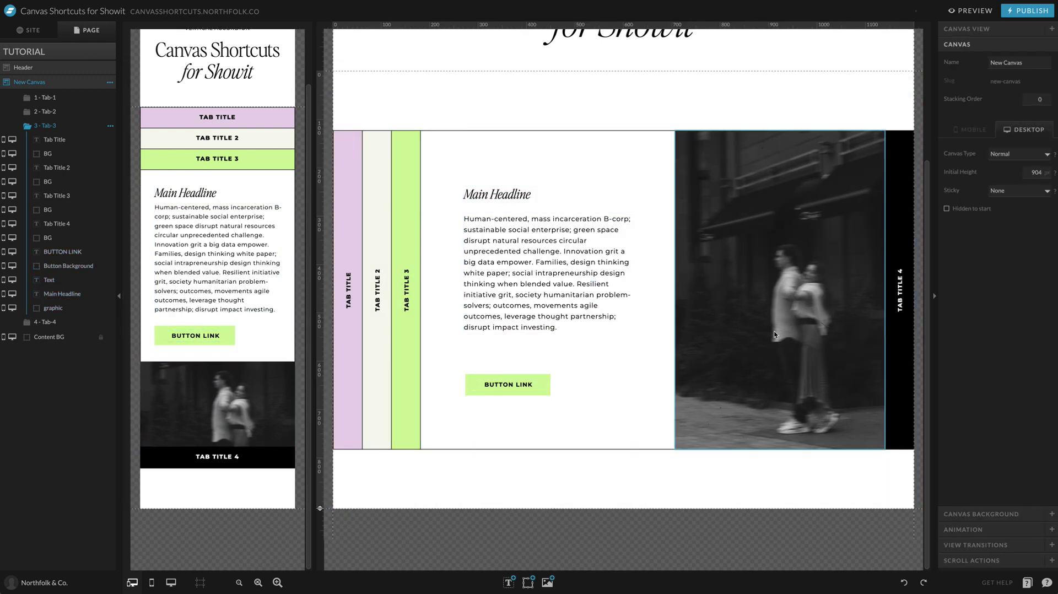
double_click(775, 334)
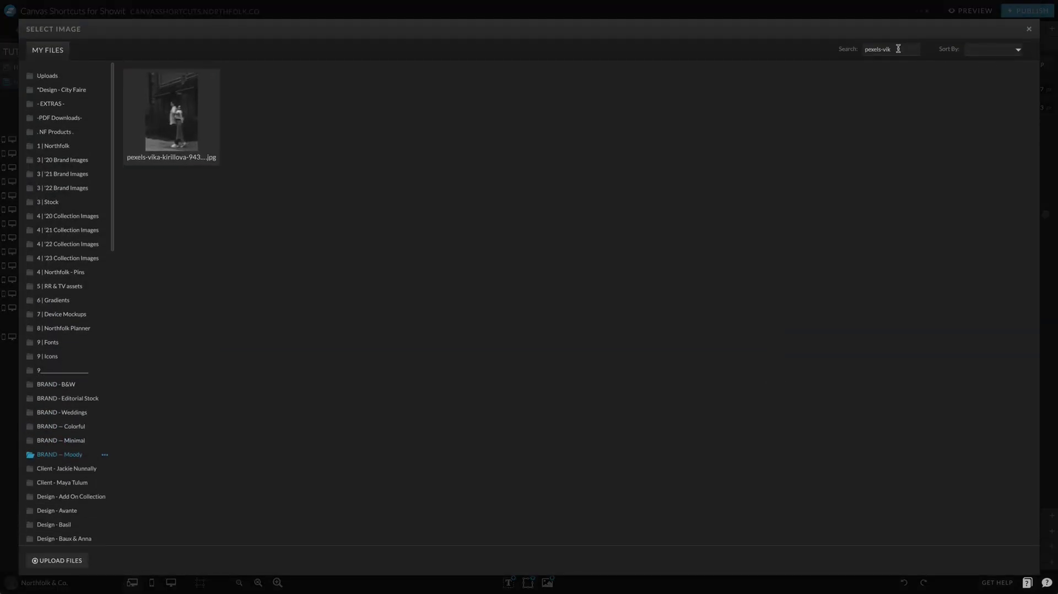
click(77, 384)
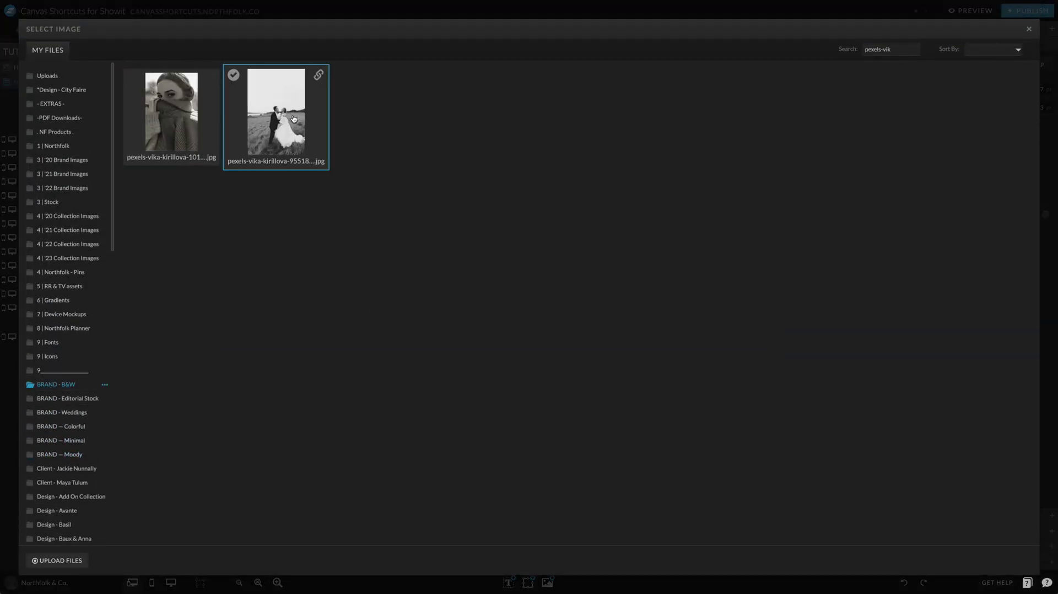
key(BackSpace)
key(BackSpace)
key(BackSpace)
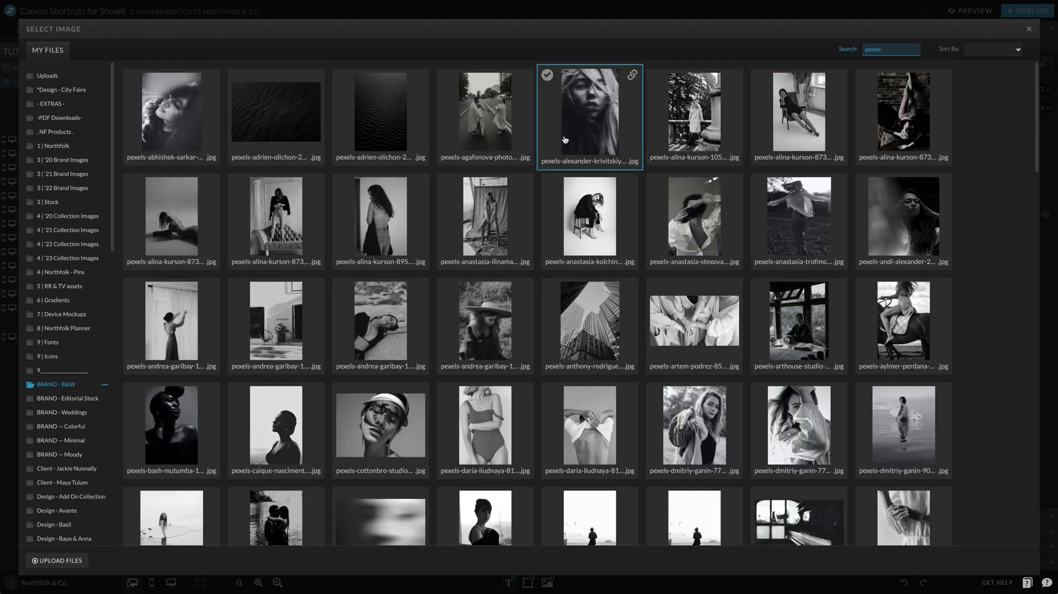
click(491, 114)
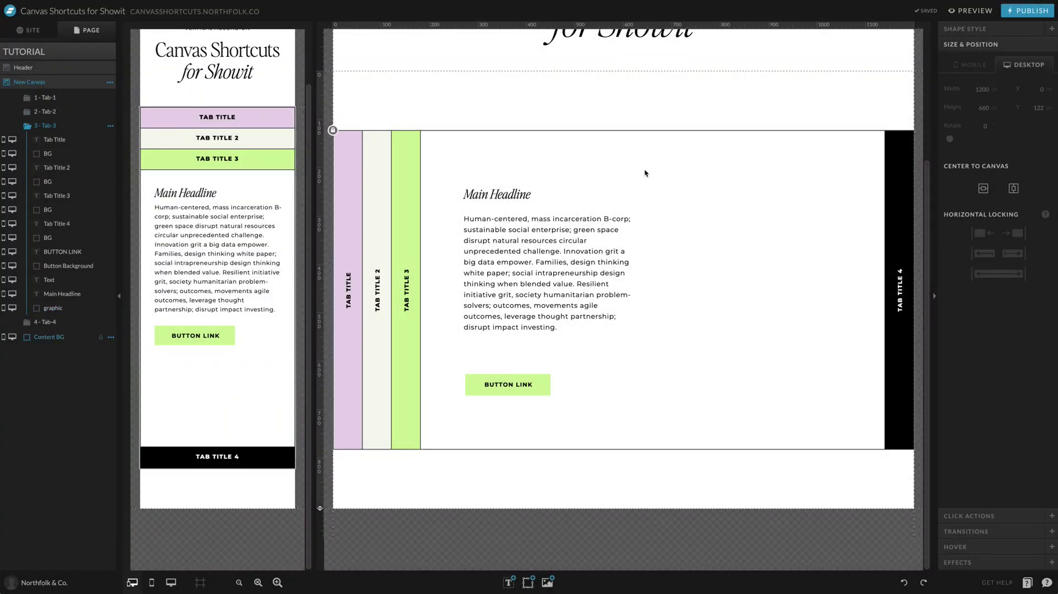
click(209, 391)
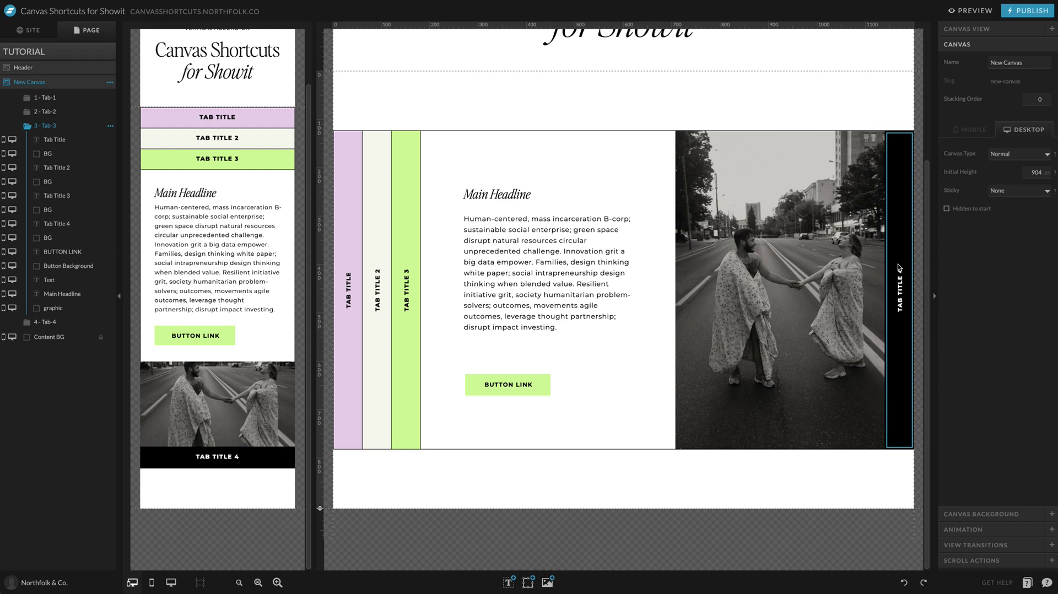
Preview the TUTORIAL page on desktop and check what the accordion area shows.
click(971, 12)
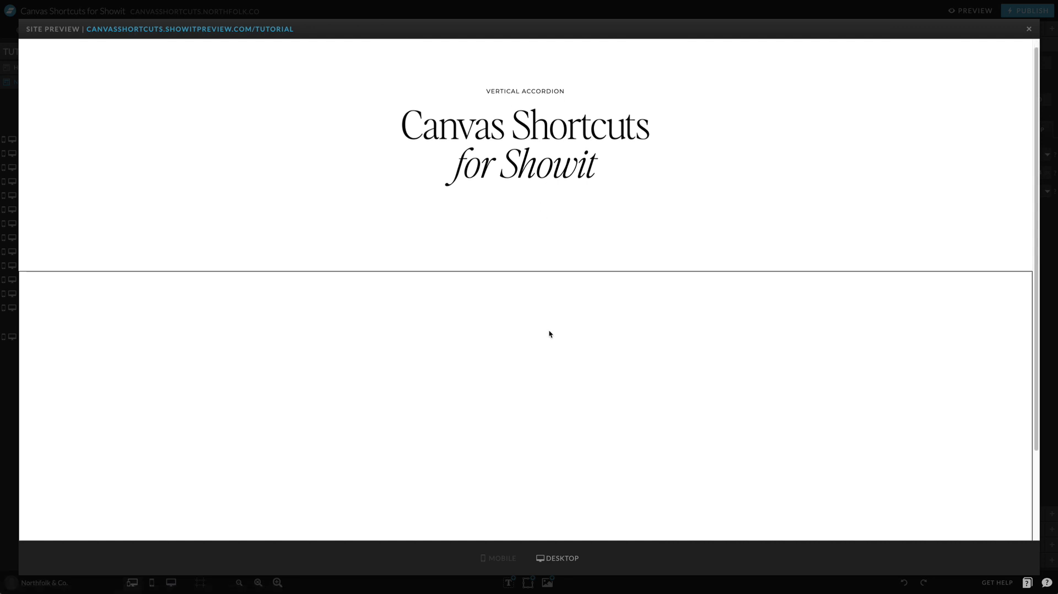
scroll(549, 334, down, 2)
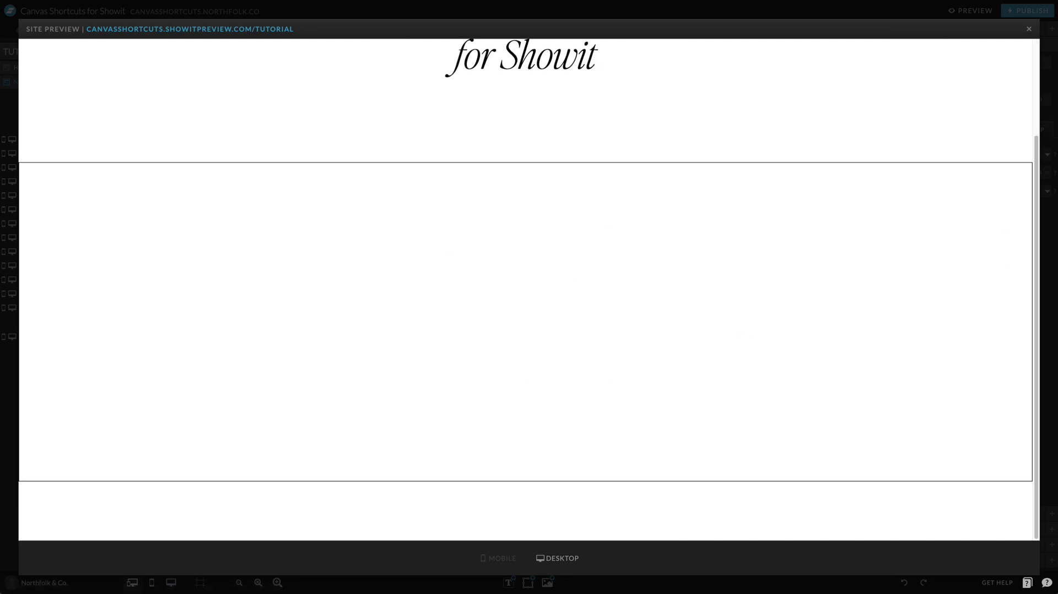
click(595, 14)
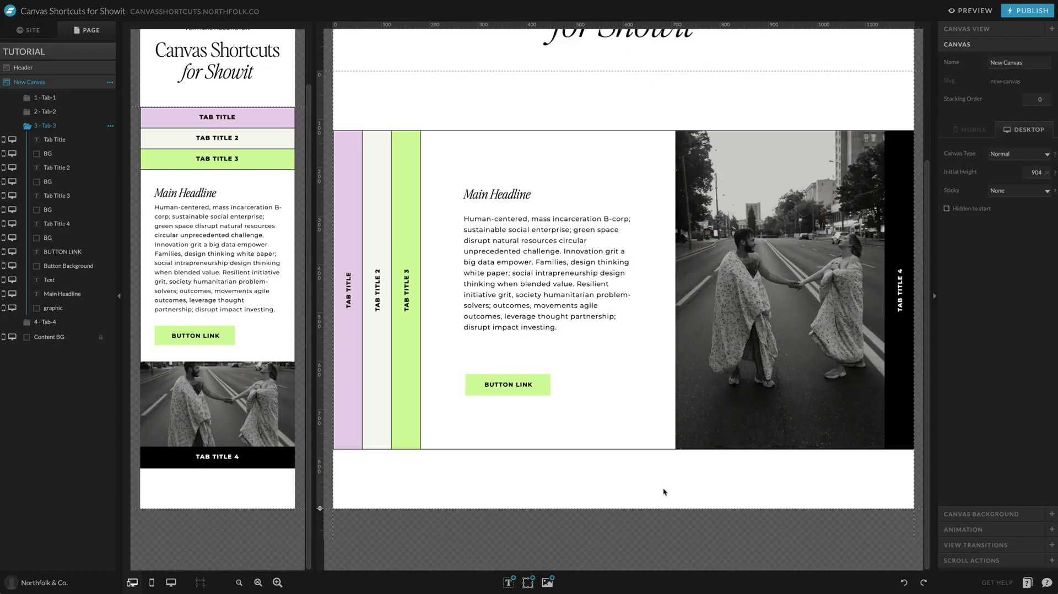
Add an icon to the Tab-3 view and place it just below the photo on desktop.
mouse_move(528, 582)
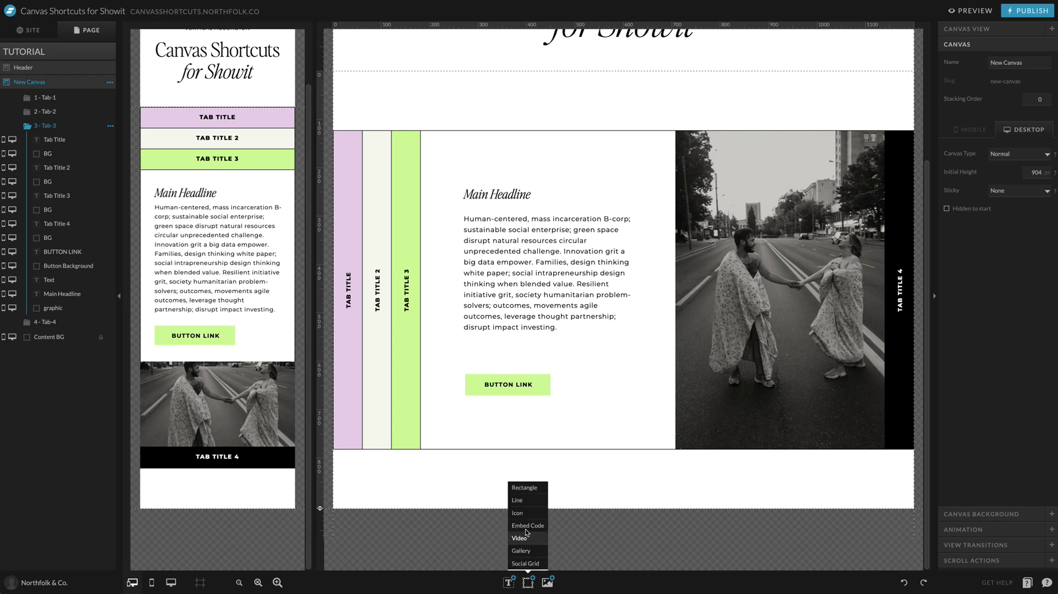
click(531, 516)
drag(653, 325, 838, 469)
Link the Tab-3 icon to the Next view of this canvas, lower it slightly, and preview the page on desktop.
click(994, 518)
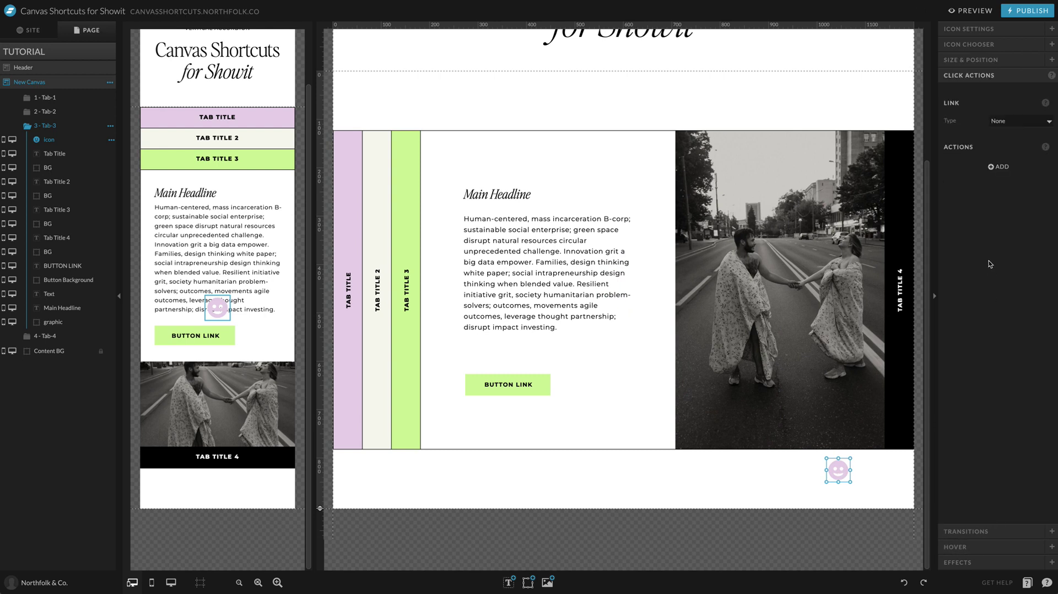
click(995, 124)
click(1017, 133)
click(1021, 139)
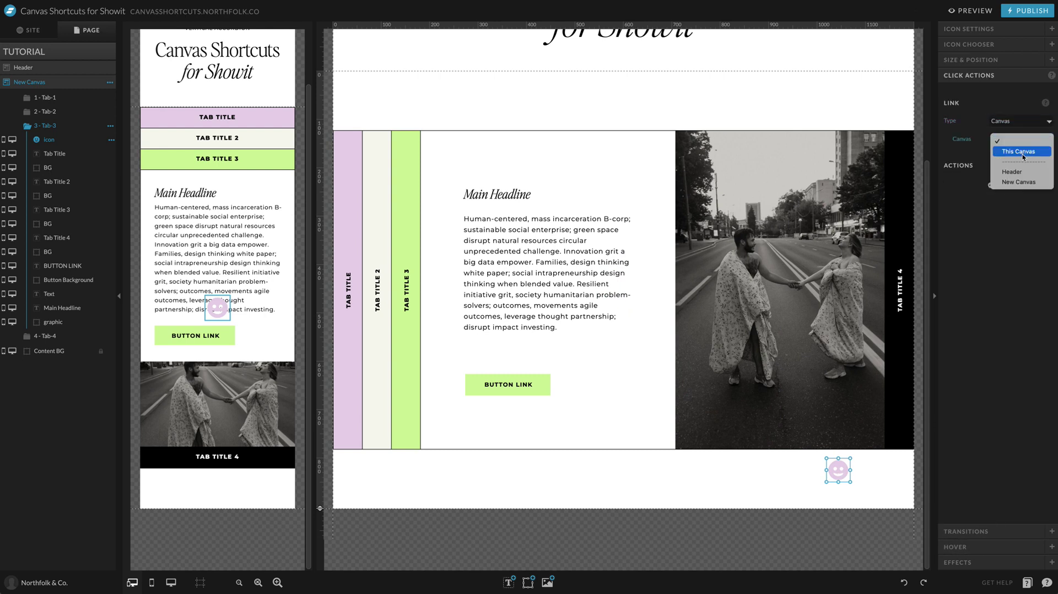
click(1021, 152)
click(1020, 158)
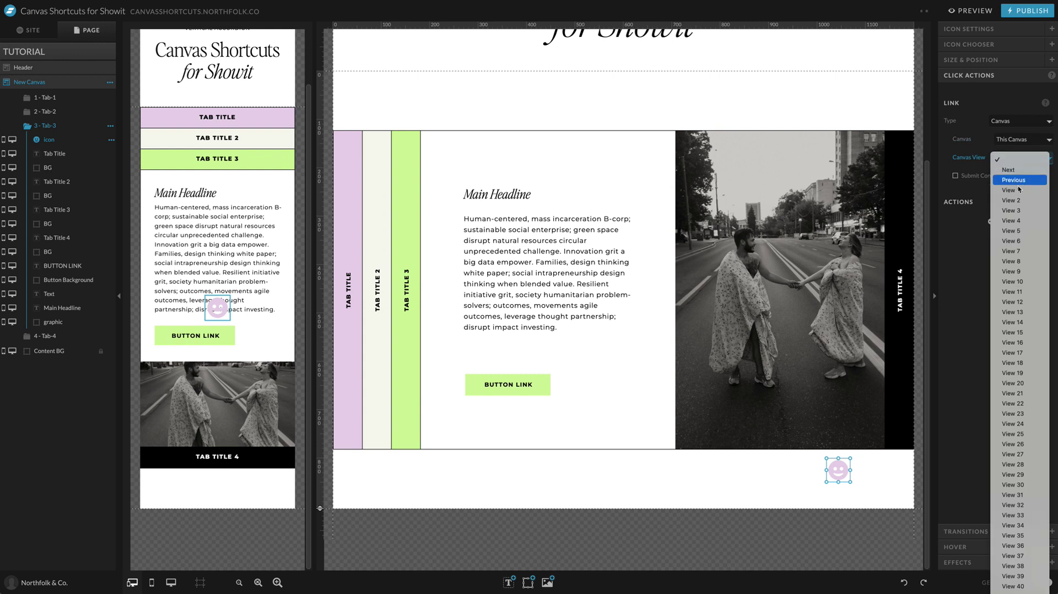
click(1008, 170)
drag(836, 470, 832, 480)
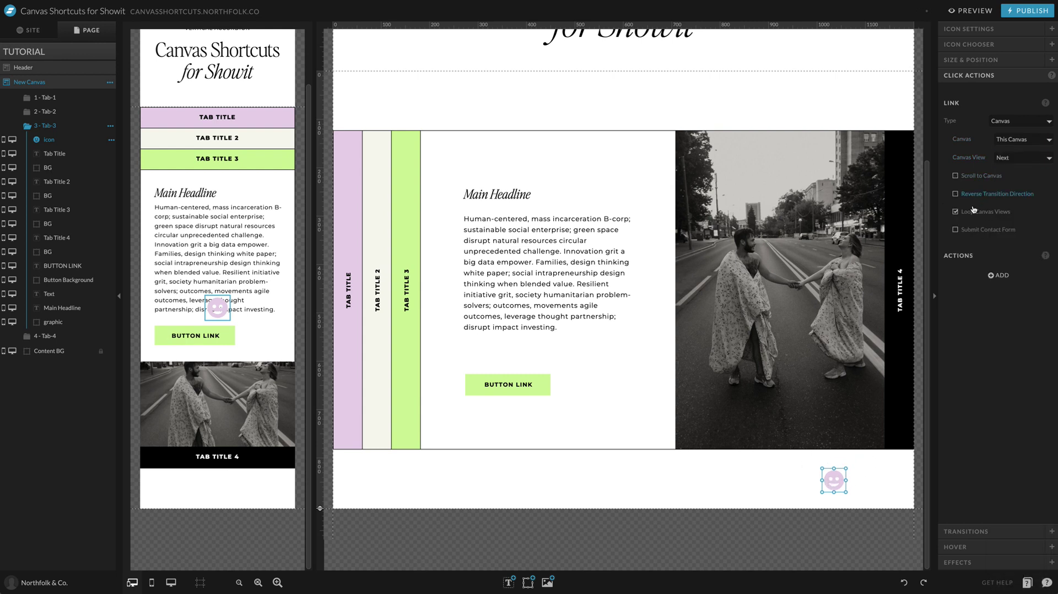
click(969, 12)
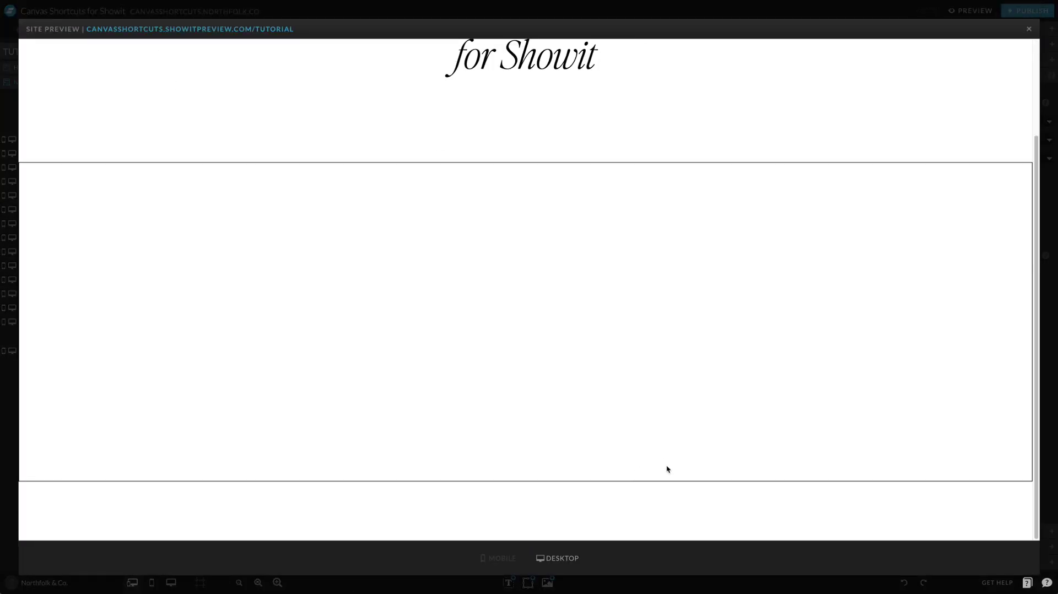
click(759, 7)
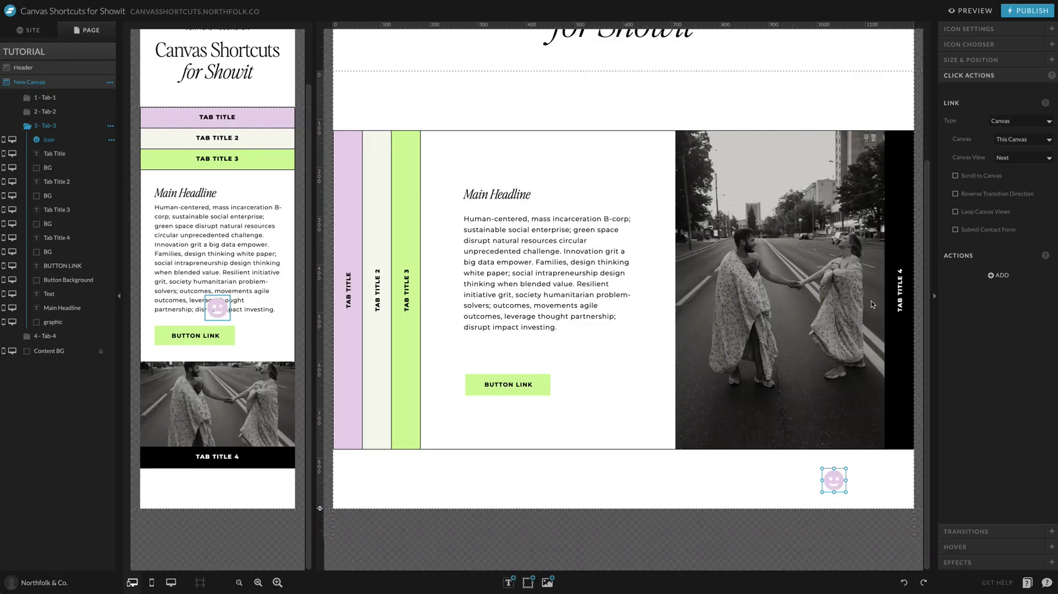
Take the icon out of the Tab-3 view to the canvas level and place it just above the accordion's photo on desktop.
mouse_move(832, 482)
mouse_down()
mouse_move(836, 437)
mouse_move(831, 461)
mouse_up()
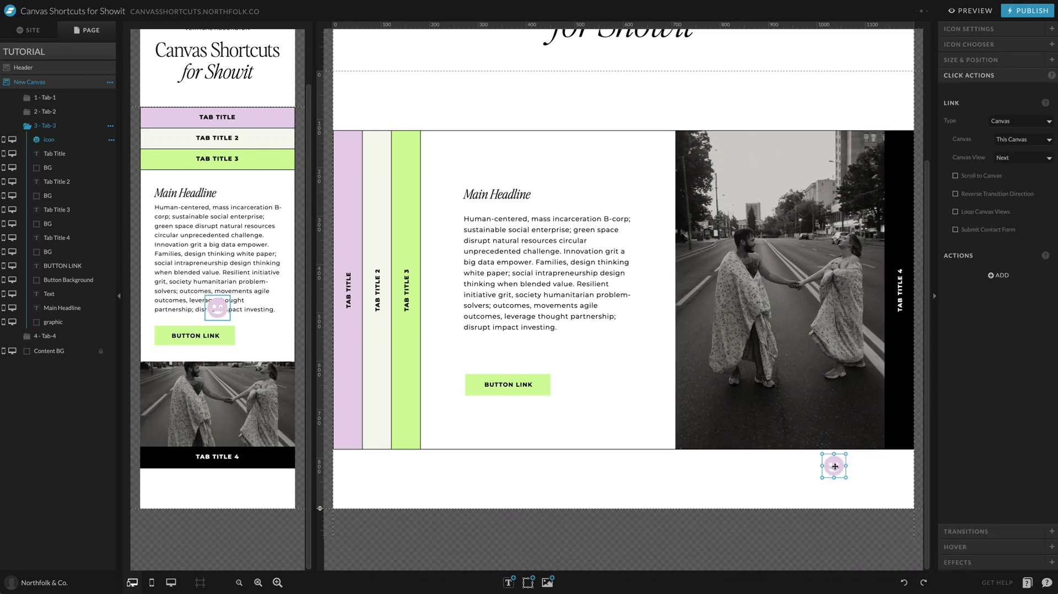
drag(49, 140, 72, 93)
drag(843, 464, 900, 89)
click(779, 95)
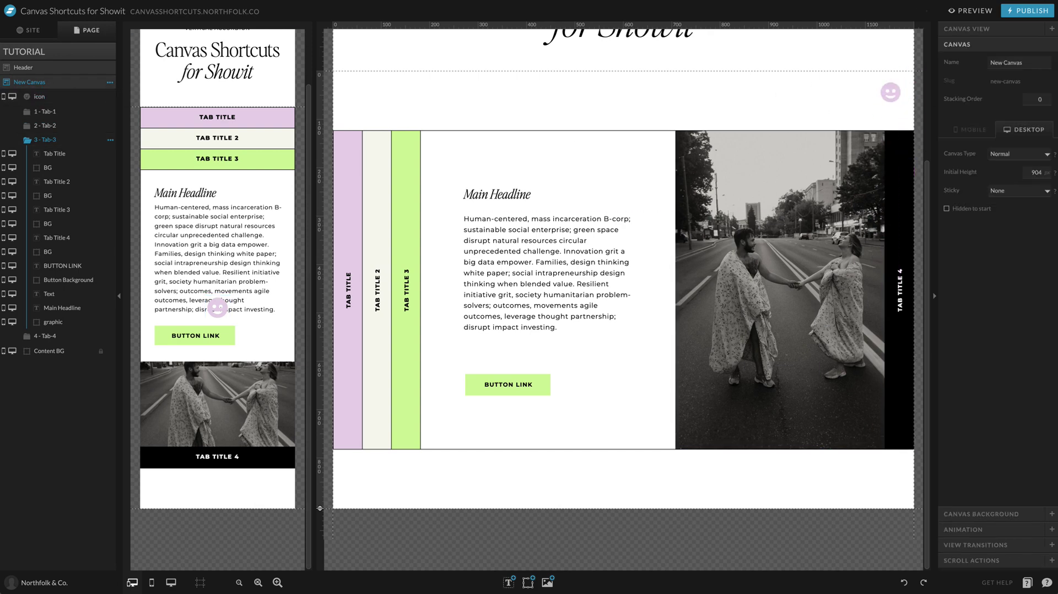
Preview the page on desktop and open the Tab Title 3 view to check its layout.
click(989, 13)
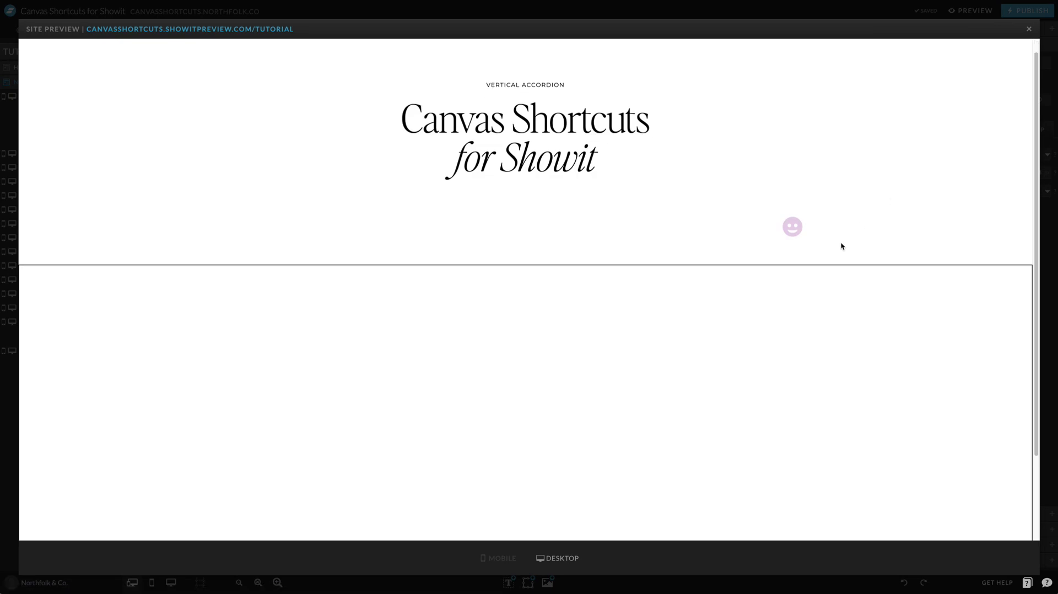
scroll(842, 245, down, 2)
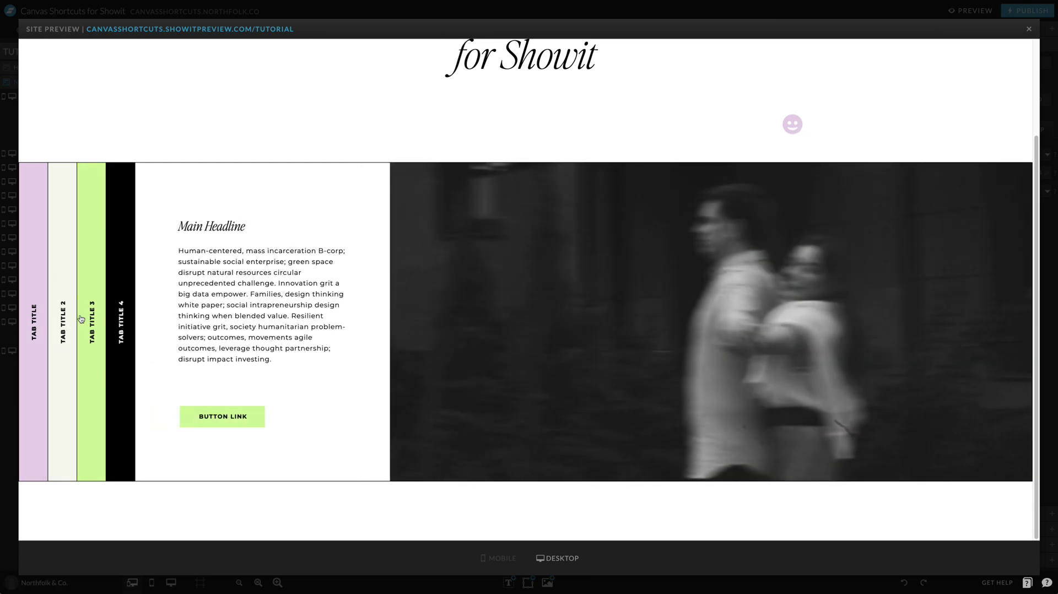
click(94, 327)
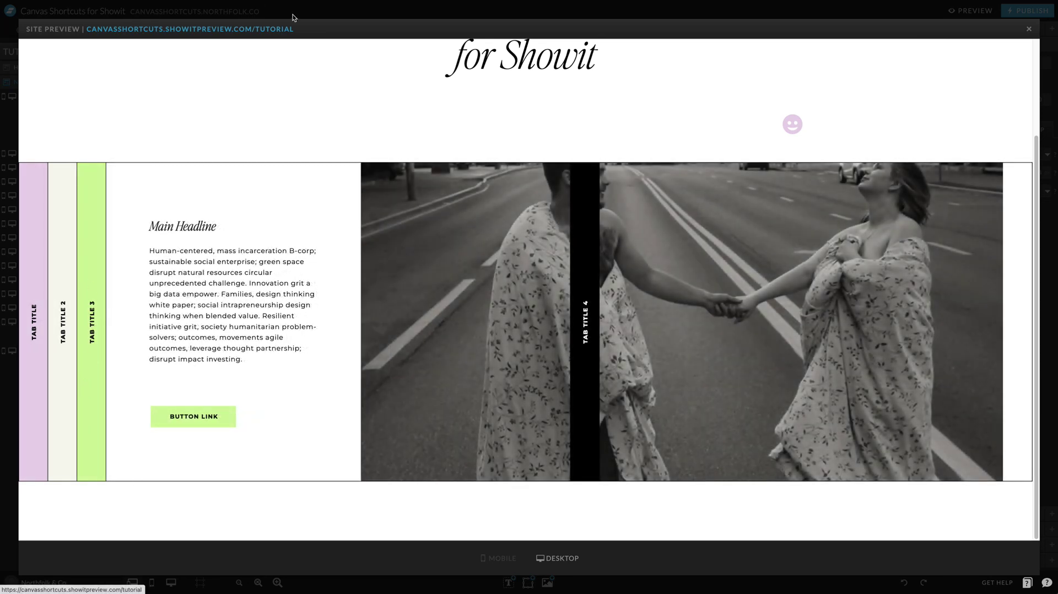
key(Escape)
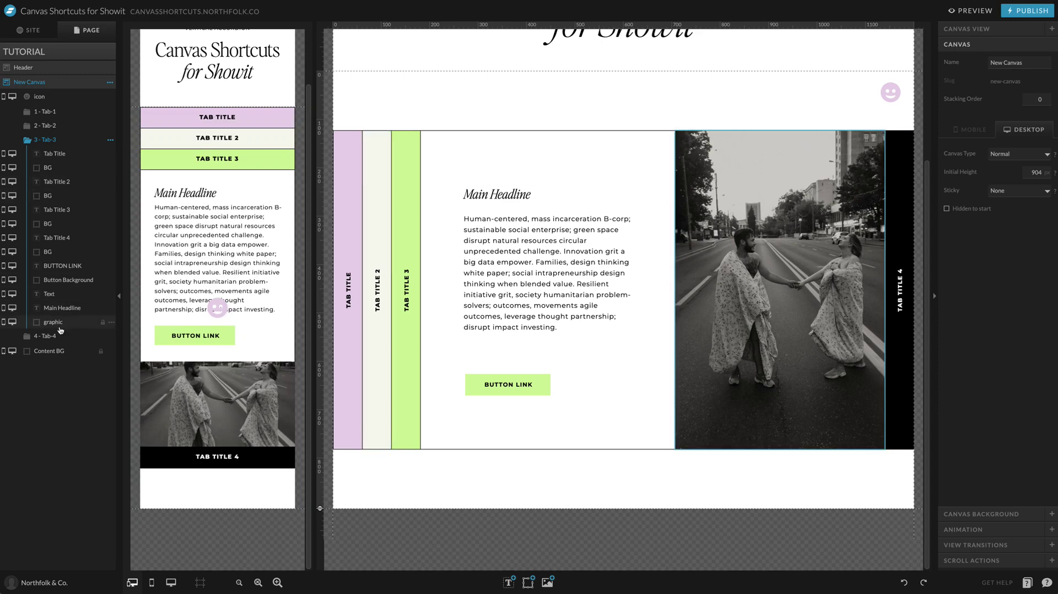
Set the horizontal locking of the Tab Title 4 text and its black background to the right edge on desktop.
click(901, 267)
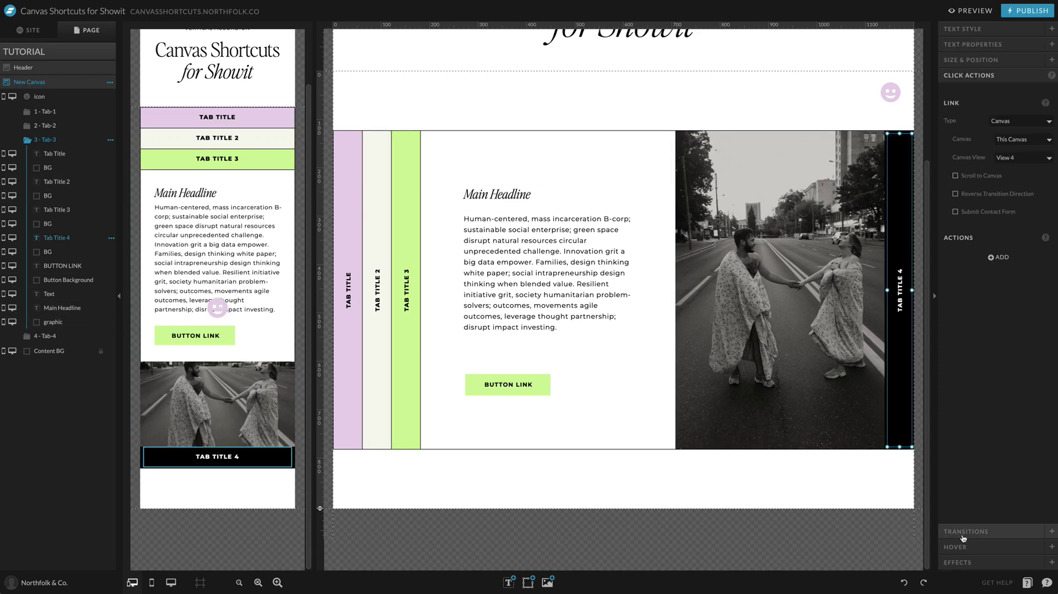
click(1007, 62)
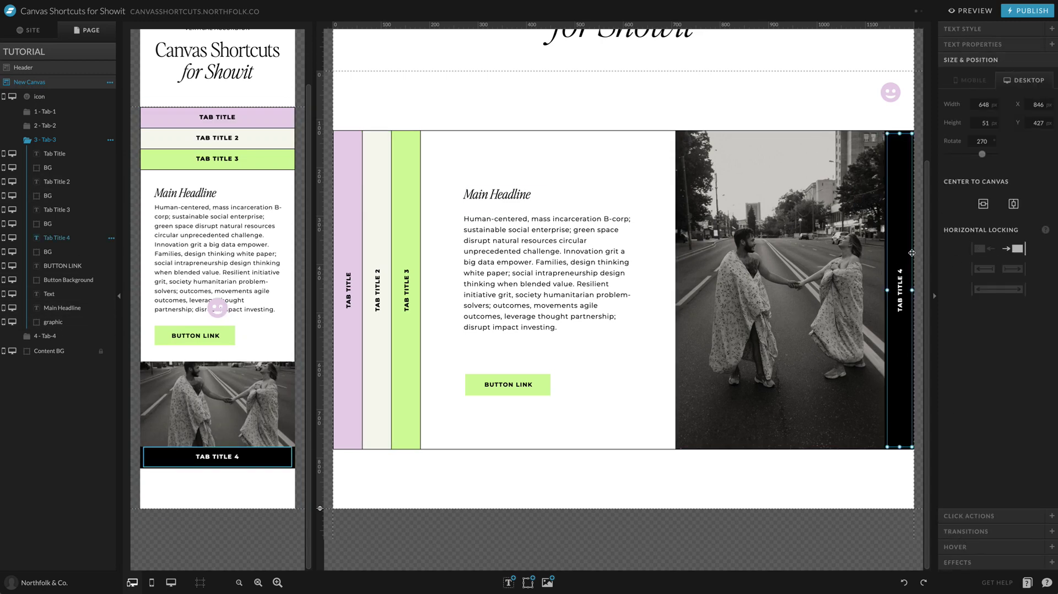
key(Escape)
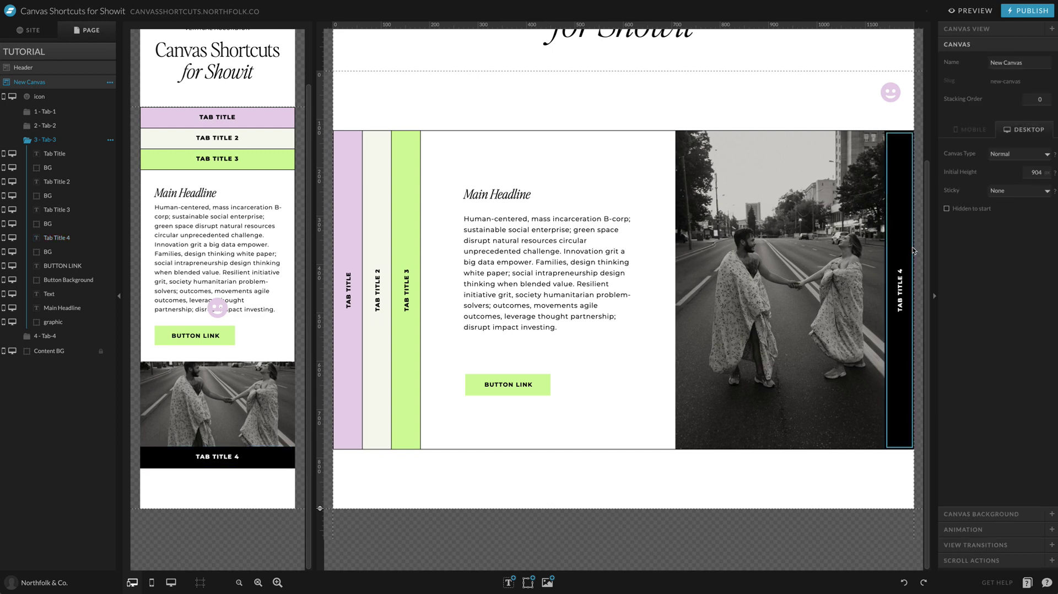
click(911, 251)
key(Escape)
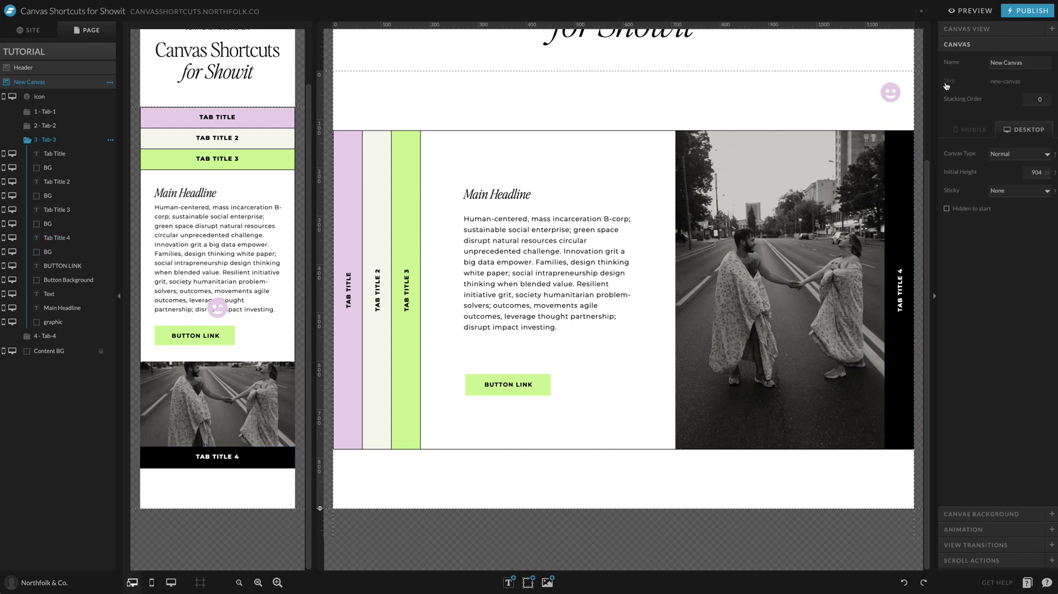
Preview the page on desktop and open Tab Title 4 from the Tab-3 view to check the bar's position.
click(976, 11)
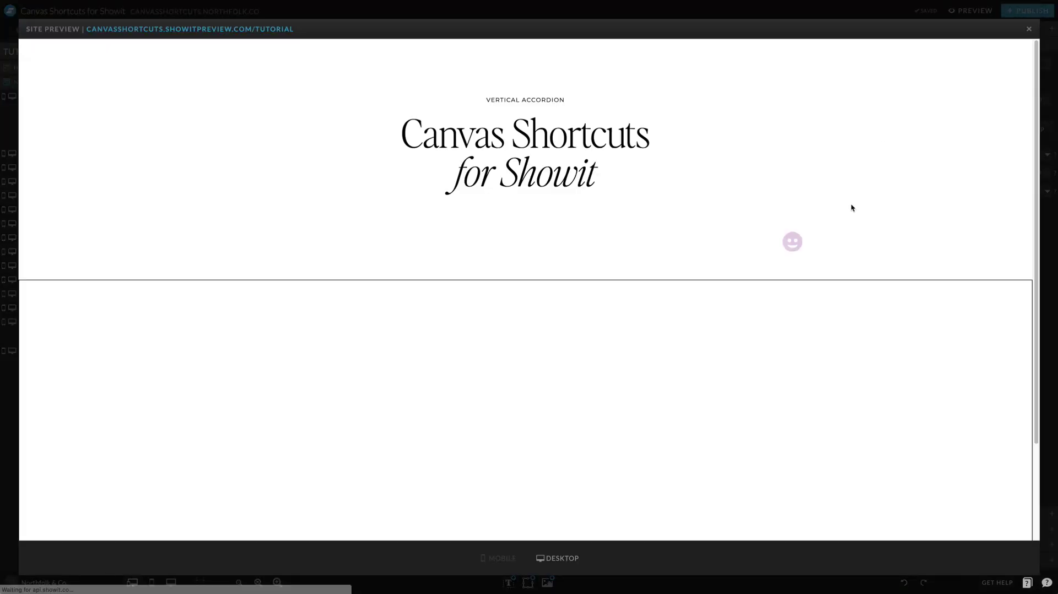
scroll(881, 269, down, 2)
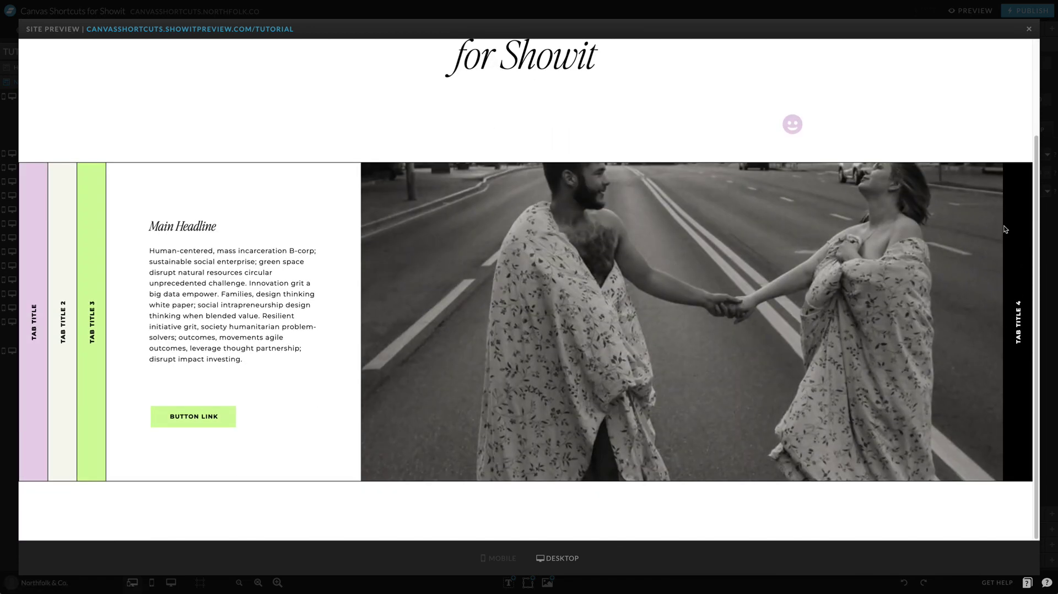
click(1023, 282)
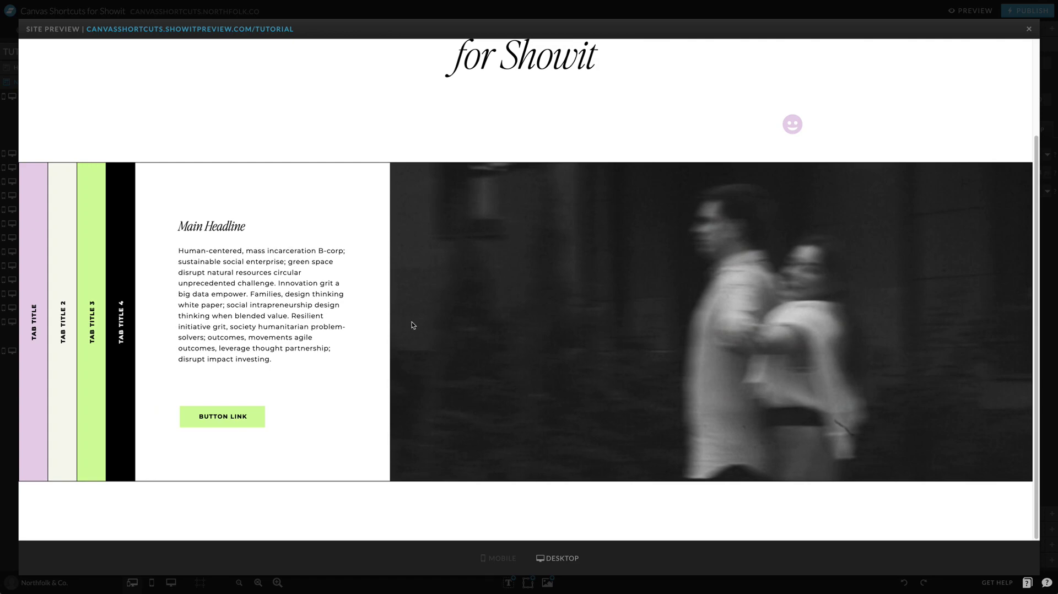
key(Escape)
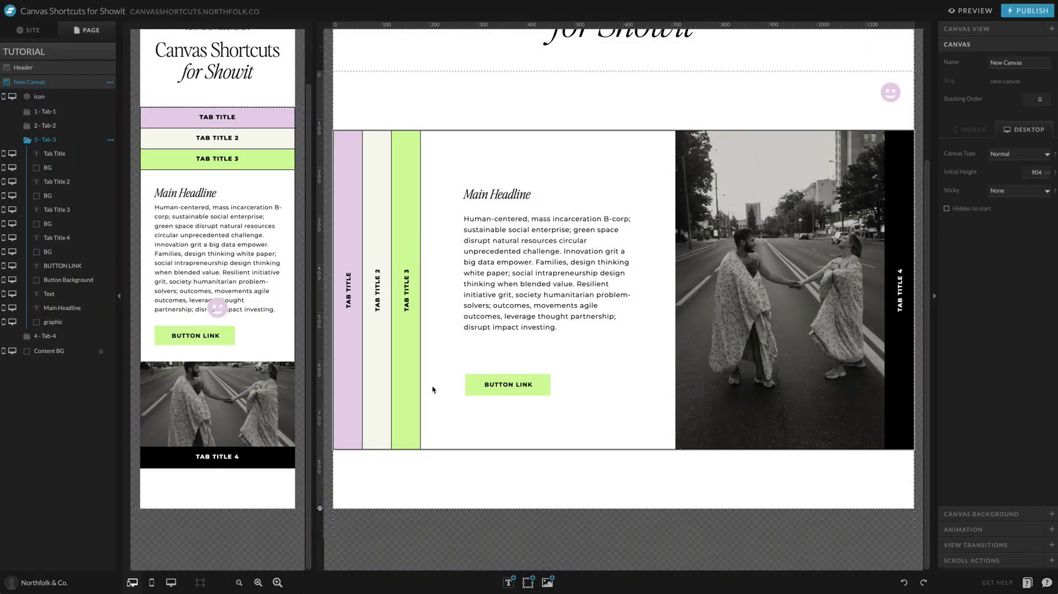
Place the icon below the Tab Title 4 bar in the mobile layout.
drag(218, 308, 224, 480)
click(224, 487)
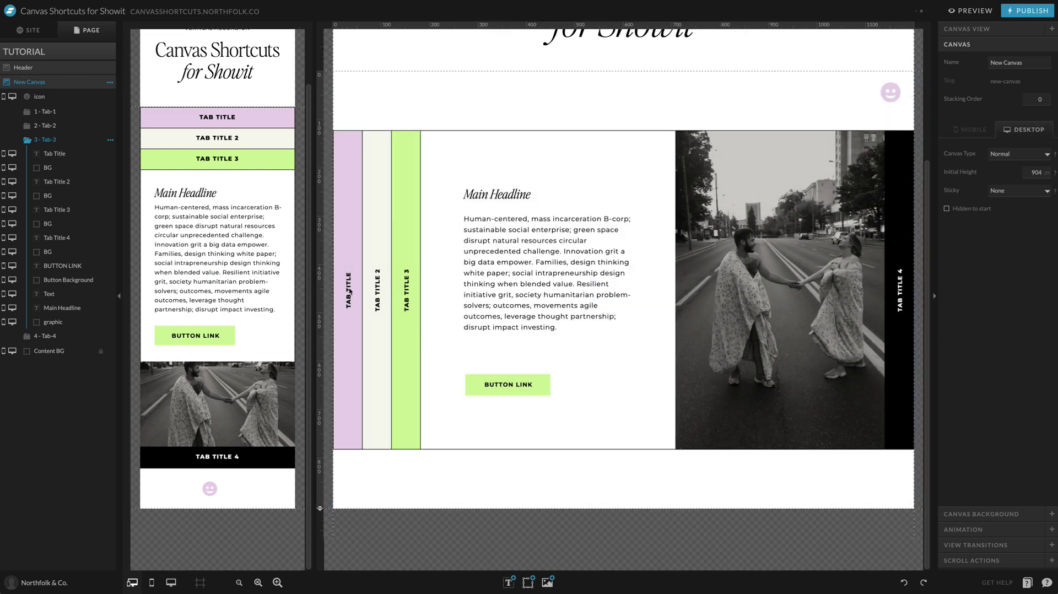
click(349, 287)
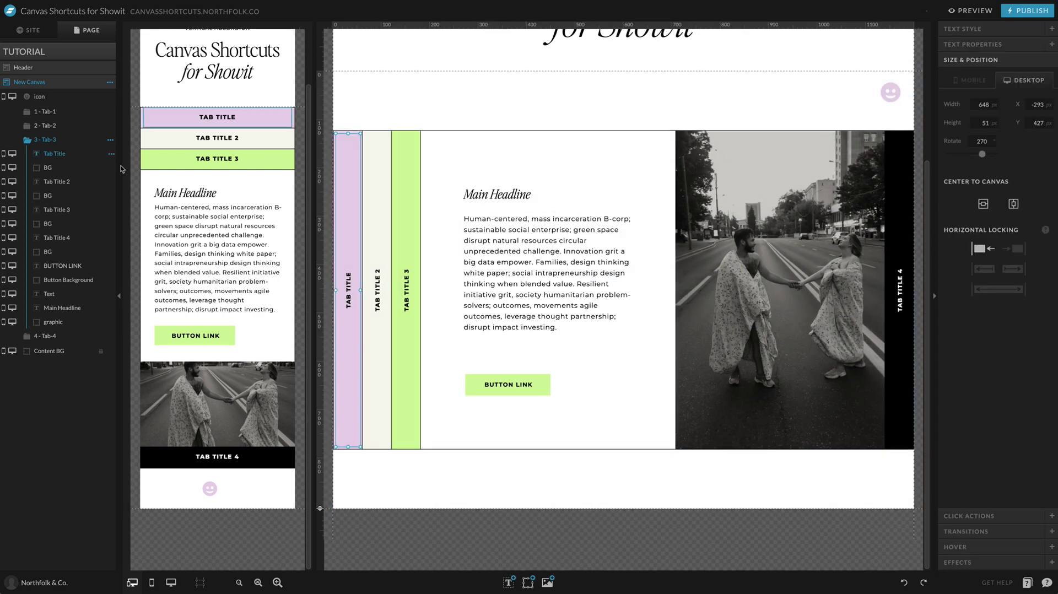
click(351, 113)
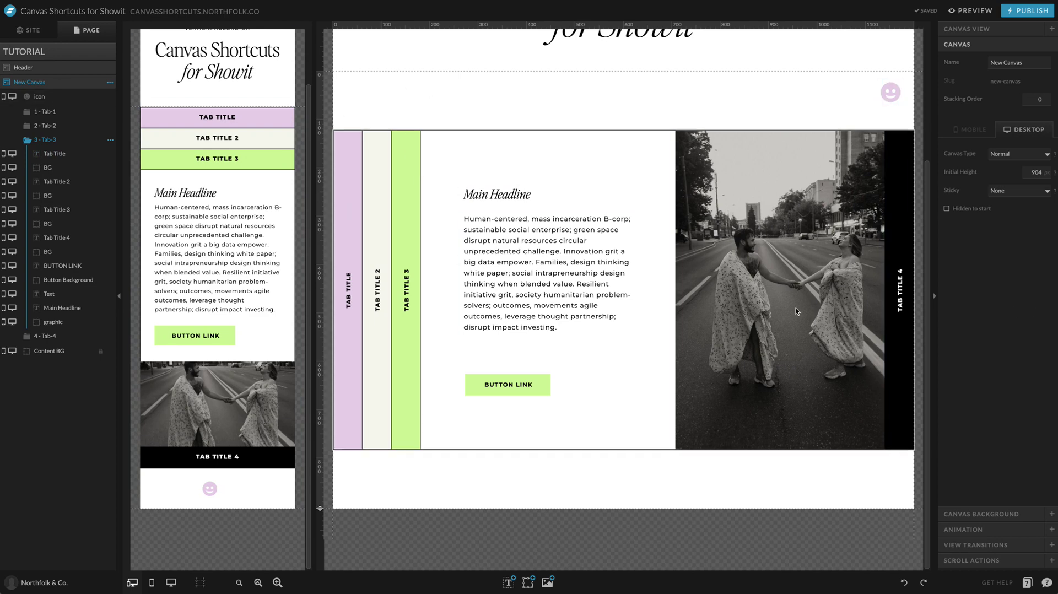
Copy all the Tab-3 elements into the Tab-2 view.
mouse_move(278, 137)
drag(340, 107, 919, 452)
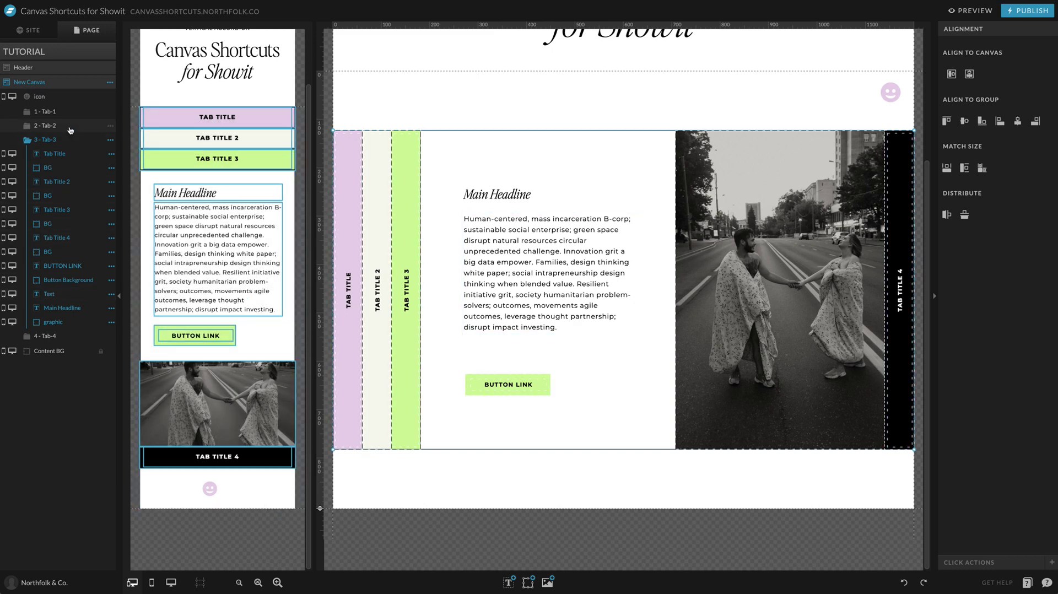
click(70, 128)
click(492, 114)
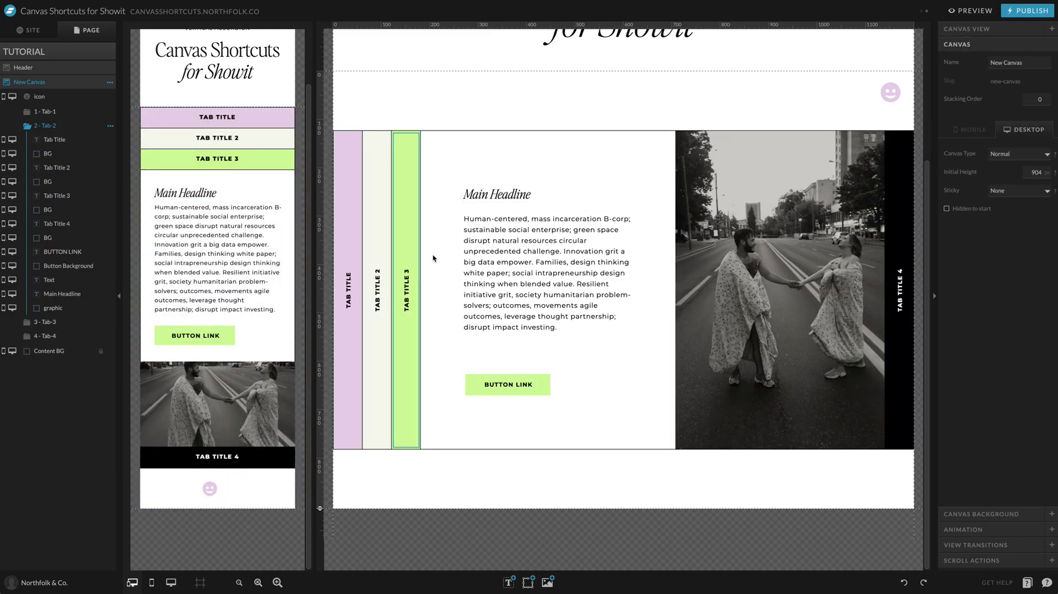
Move the Tab-2 view's Tab Title 3 text and background beside the Tab Title 4 bar on desktop and directly above it on mobile.
drag(433, 255, 865, 304)
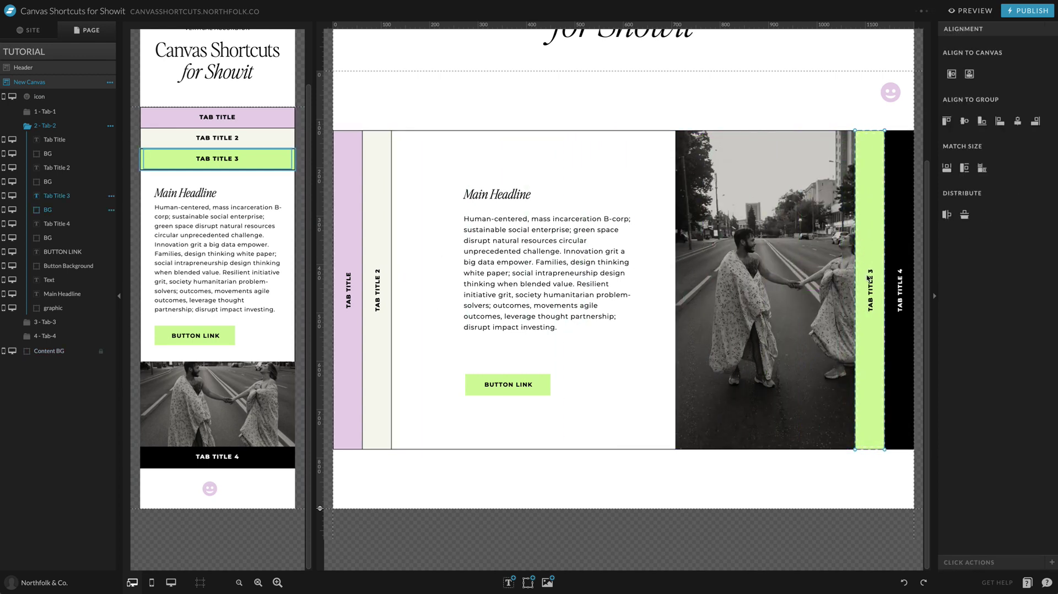
key(Right)
key(Right)
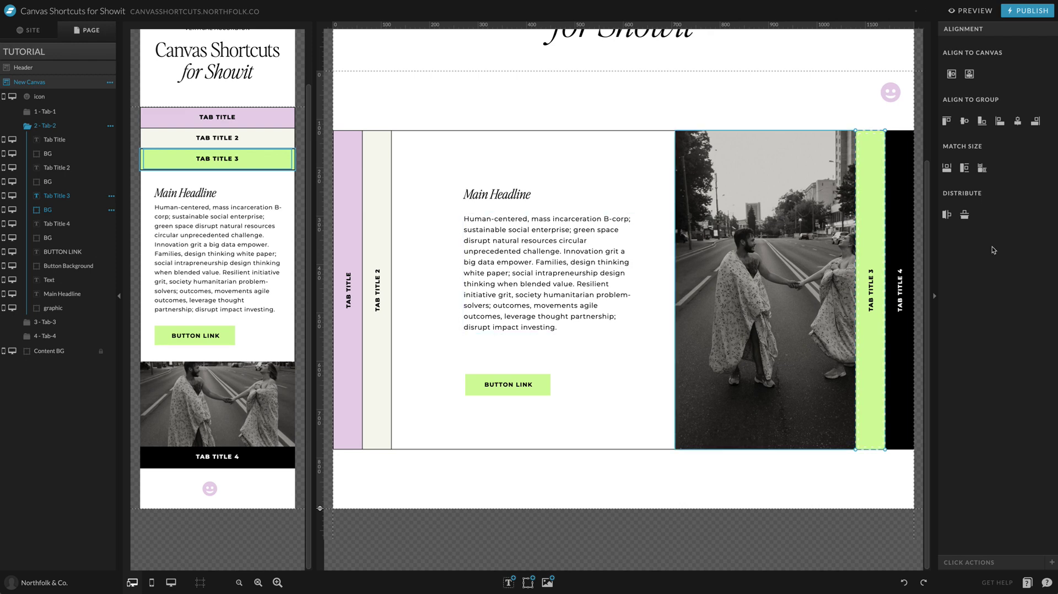
drag(229, 158, 236, 435)
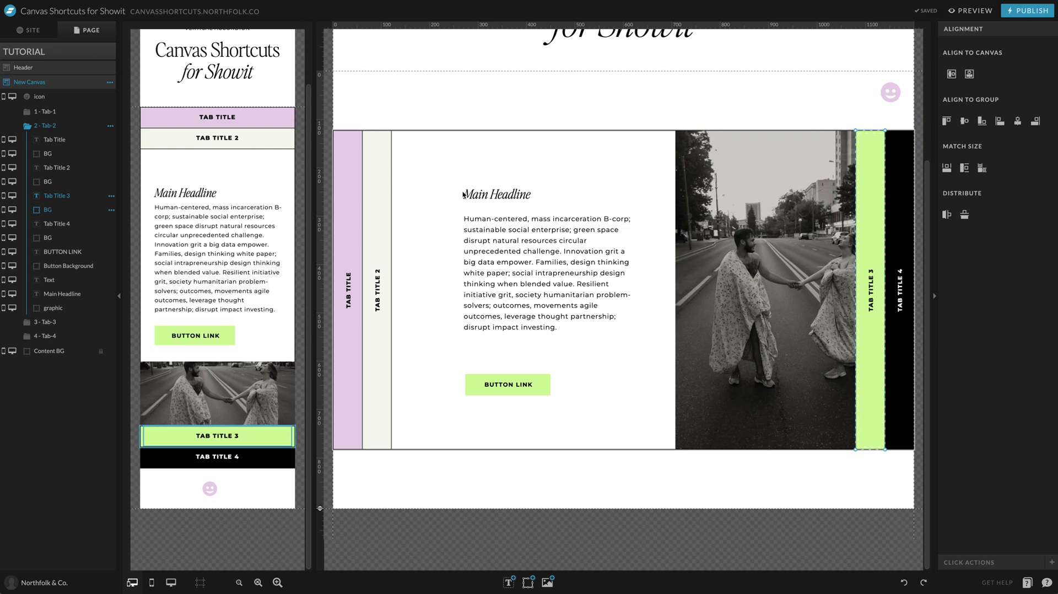
Shift the Tab-2 content left on desktop to meet the Tab 3 bar and swap its photo for the woman at the stone balustrade.
drag(452, 177, 764, 364)
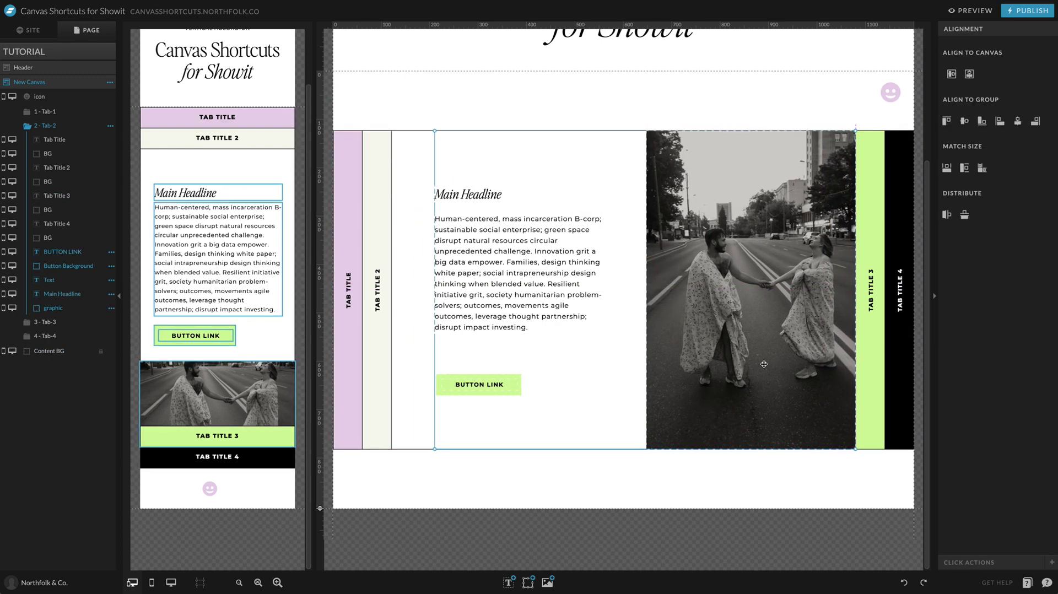
click(761, 505)
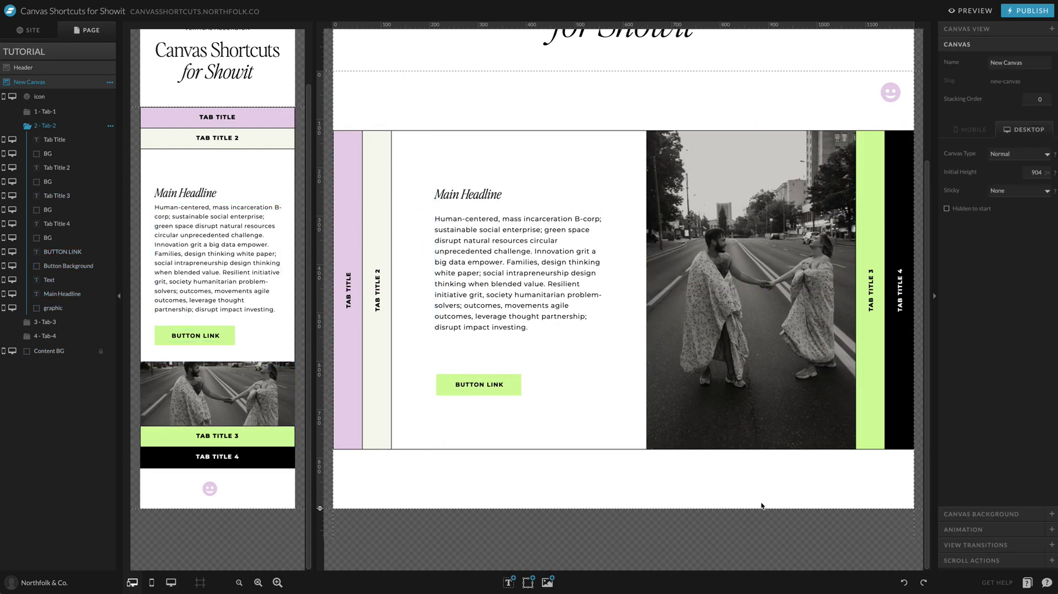
double_click(780, 331)
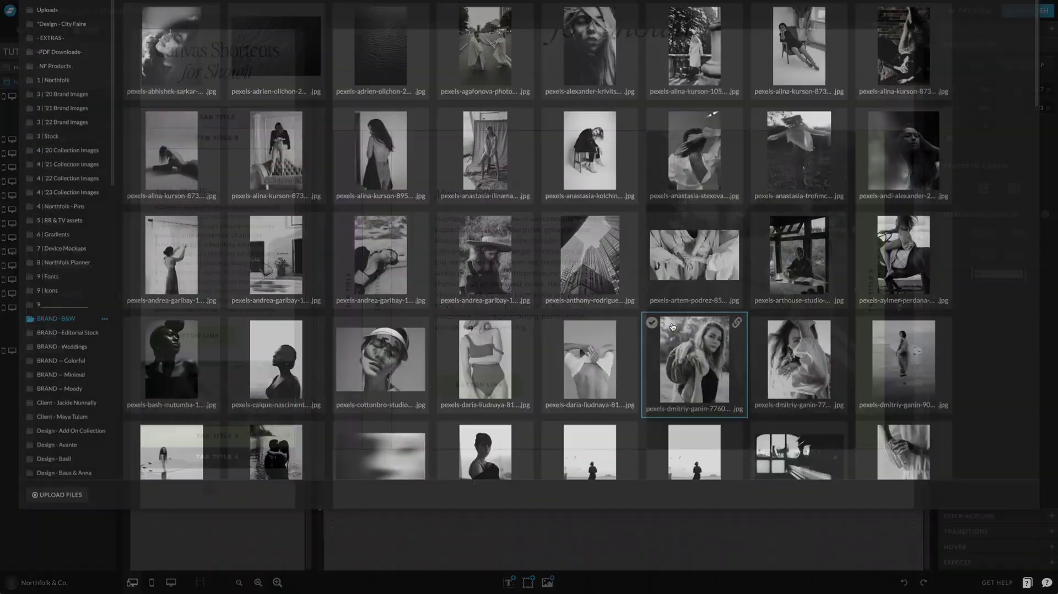
click(606, 153)
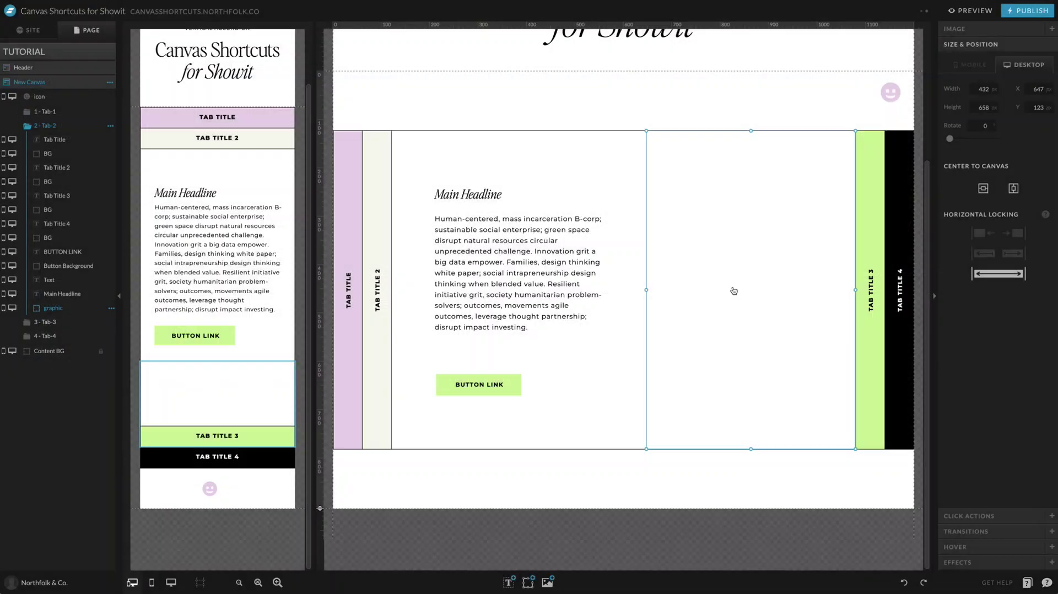
Recolor the Tab-2 button background to the light beige palette swatch on desktop.
click(440, 387)
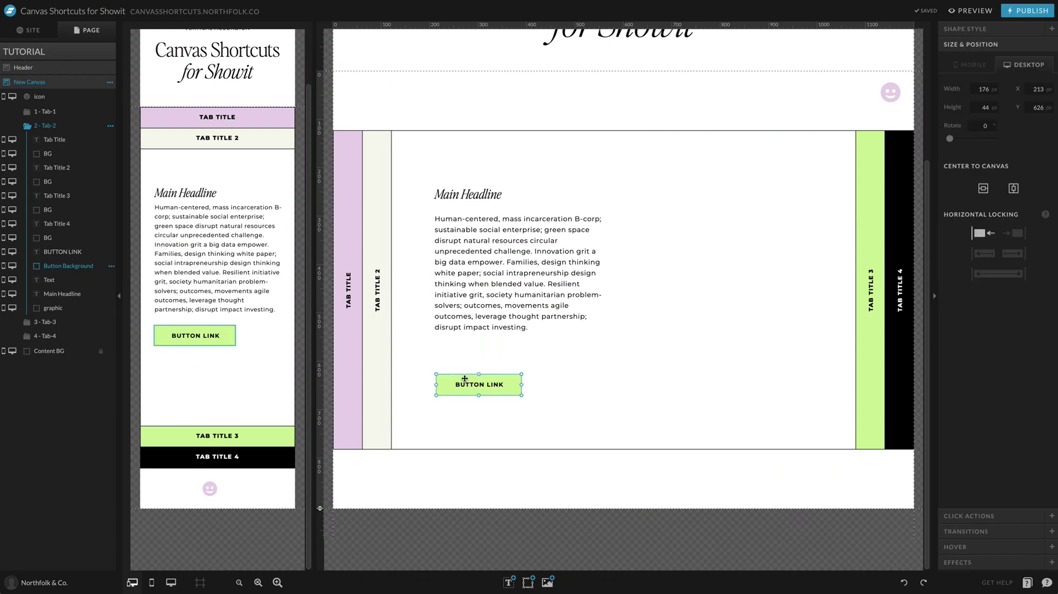
click(1000, 94)
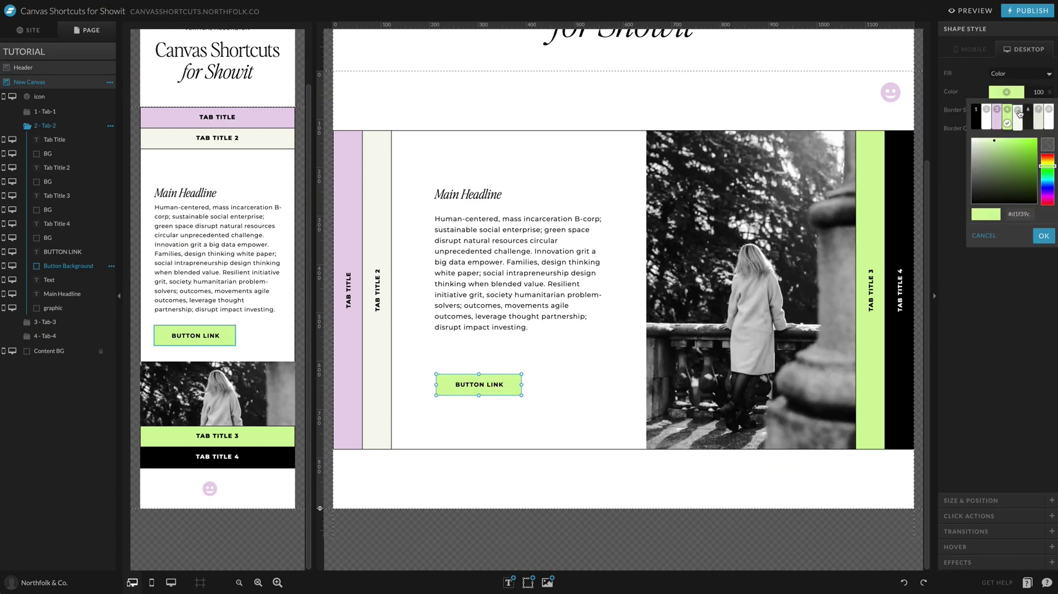
click(1036, 110)
click(453, 469)
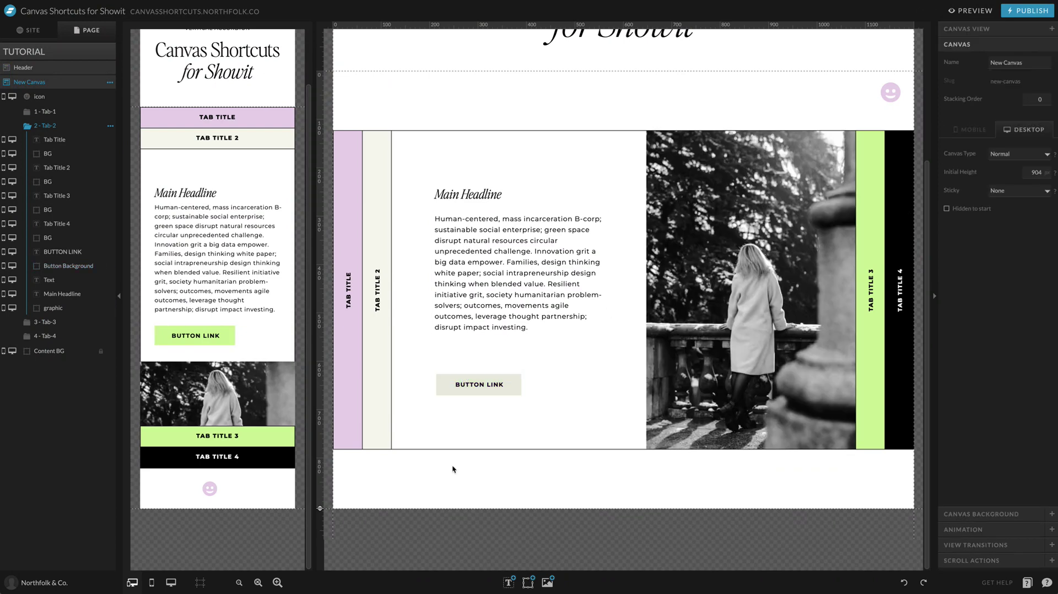
Raise the Tab-2 view's mobile headline, text, button and photo so the photo ends at the Tab Title 3 bar.
click(209, 186)
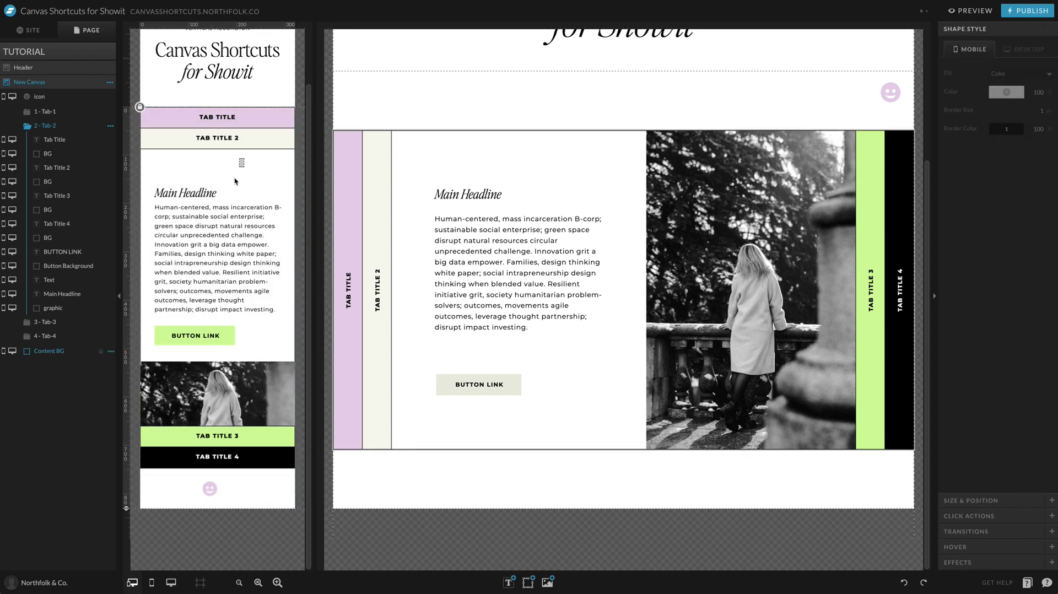
drag(242, 161, 216, 370)
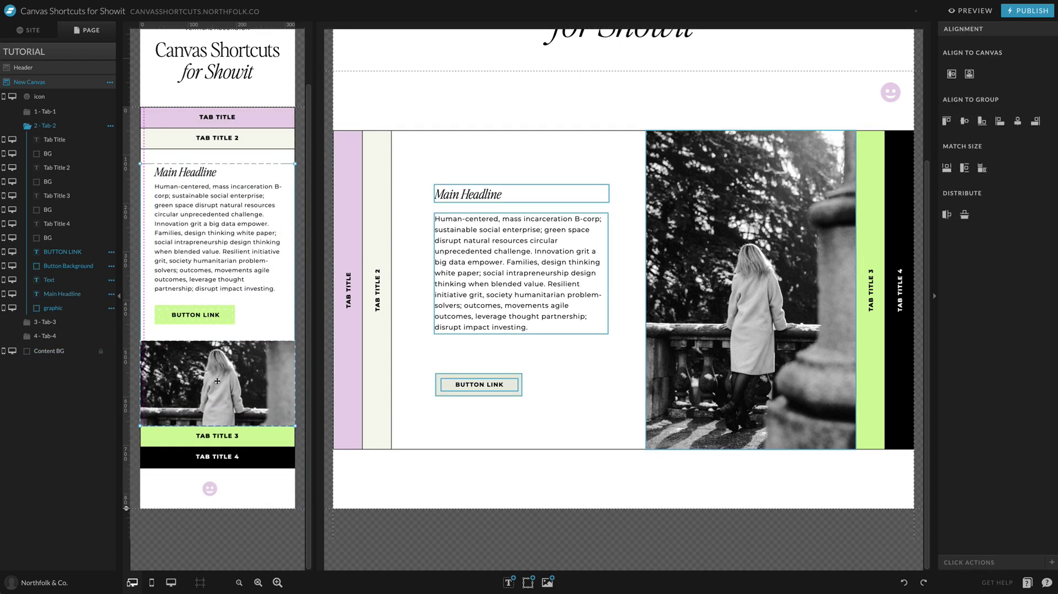
click(391, 122)
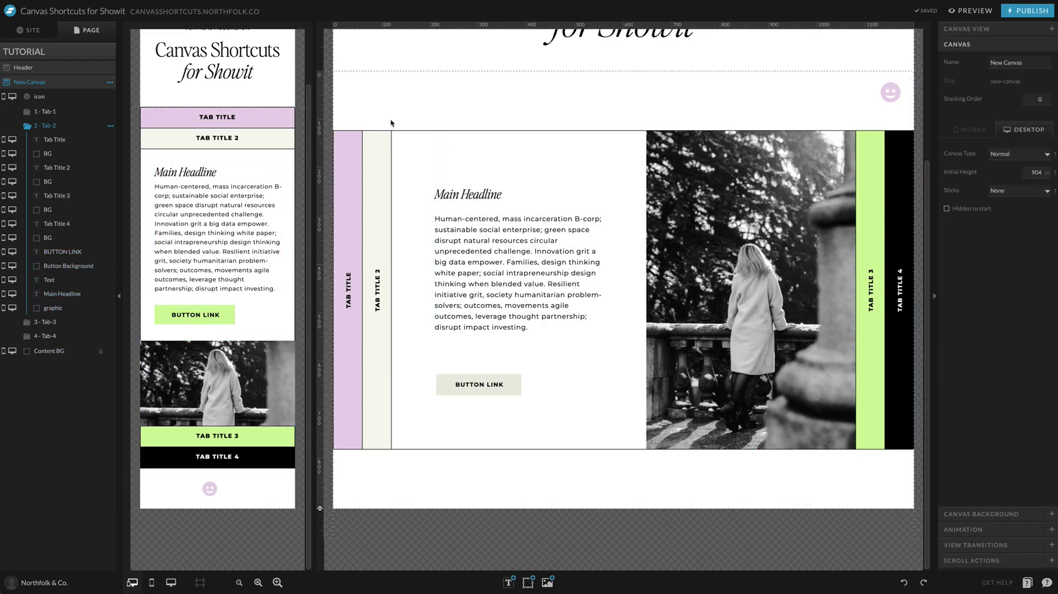
Copy all Tab-2 elements into the Tab-1 view and move its Tab Title 2 bar beside Tab Title 3 on desktop and directly above it on mobile.
drag(348, 120, 482, 470)
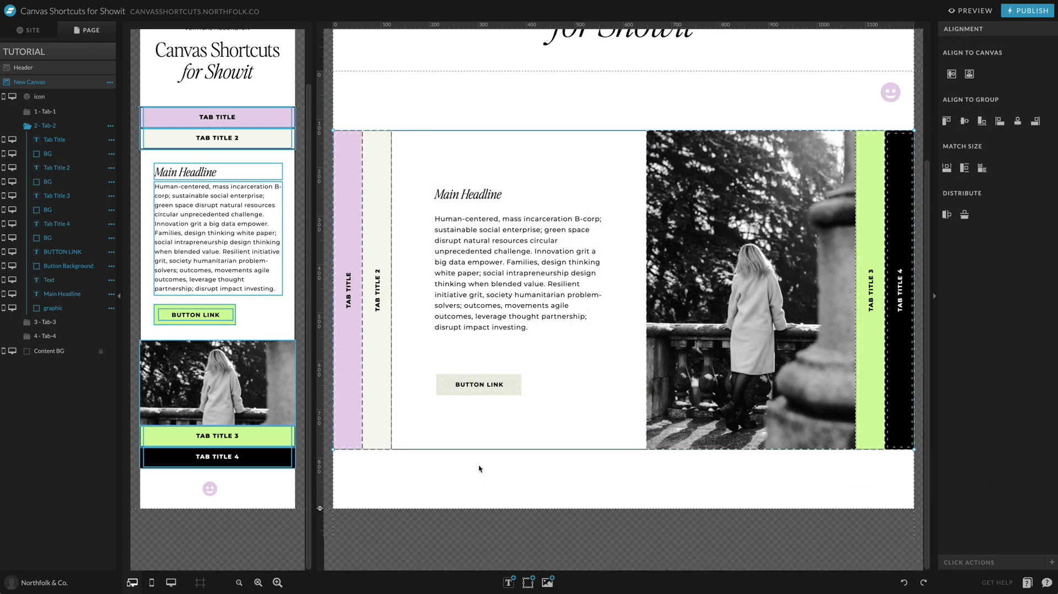
click(60, 113)
click(614, 160)
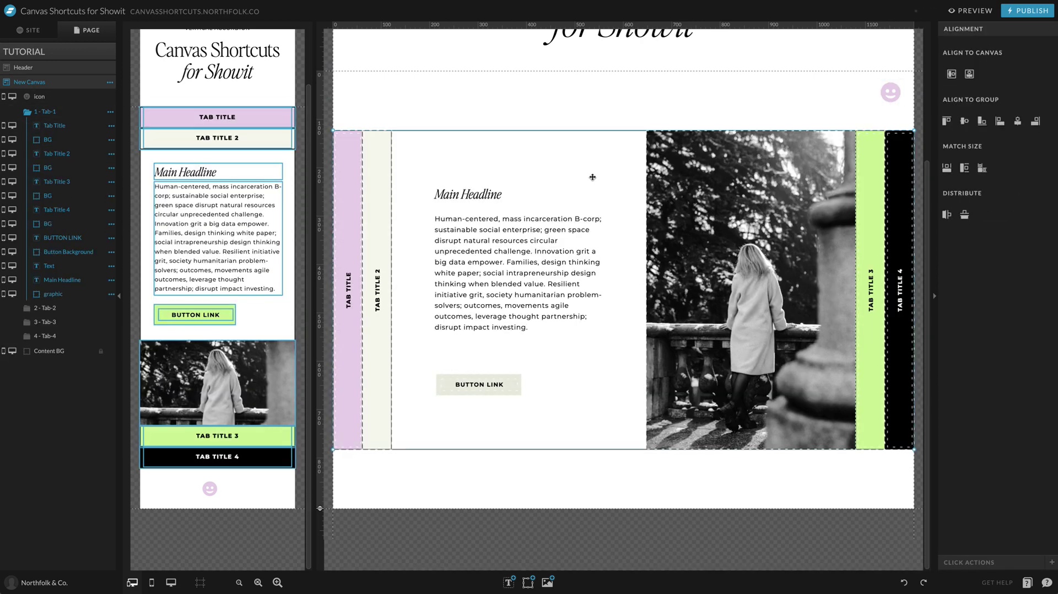
drag(379, 236, 845, 236)
drag(265, 144, 297, 425)
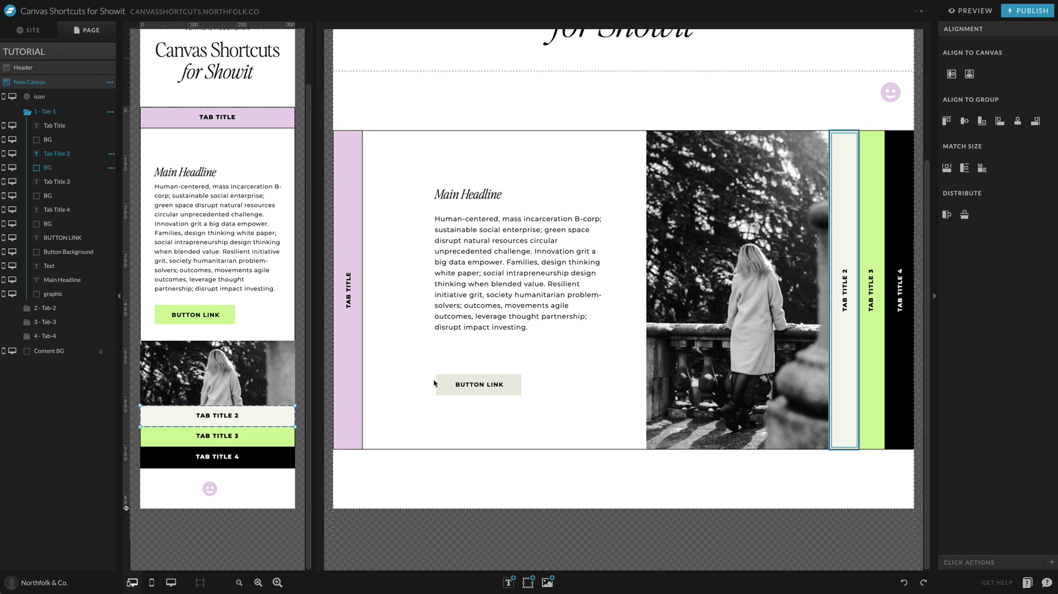
Shift the Tab-1 desktop content left to meet the Tab Title 2 bar and swap its photo for the woman with outstretched arms in a field.
drag(413, 151, 645, 461)
drag(737, 394, 712, 395)
double_click(711, 394)
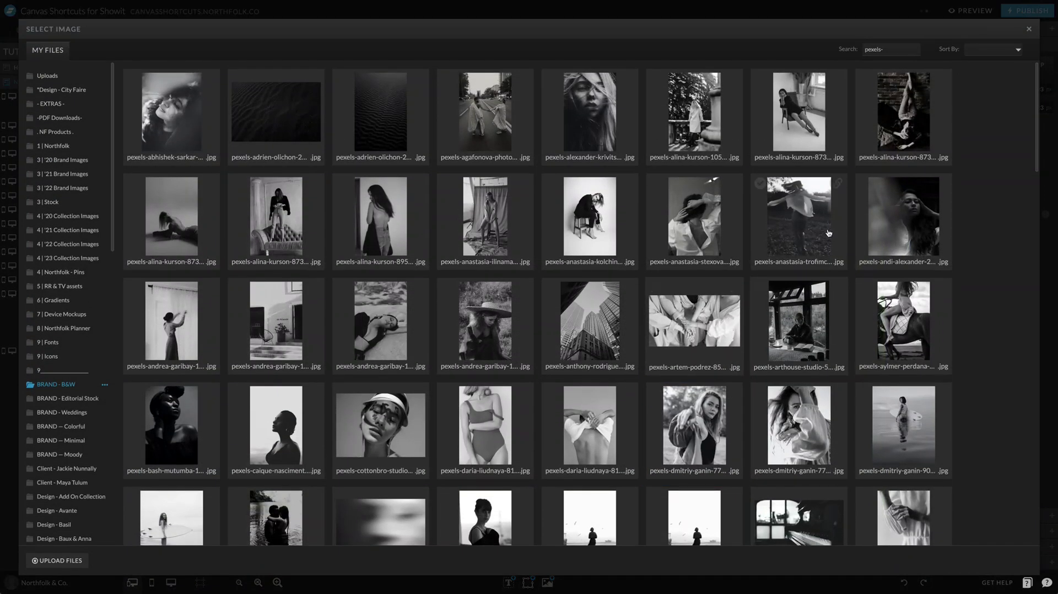
click(829, 233)
click(546, 413)
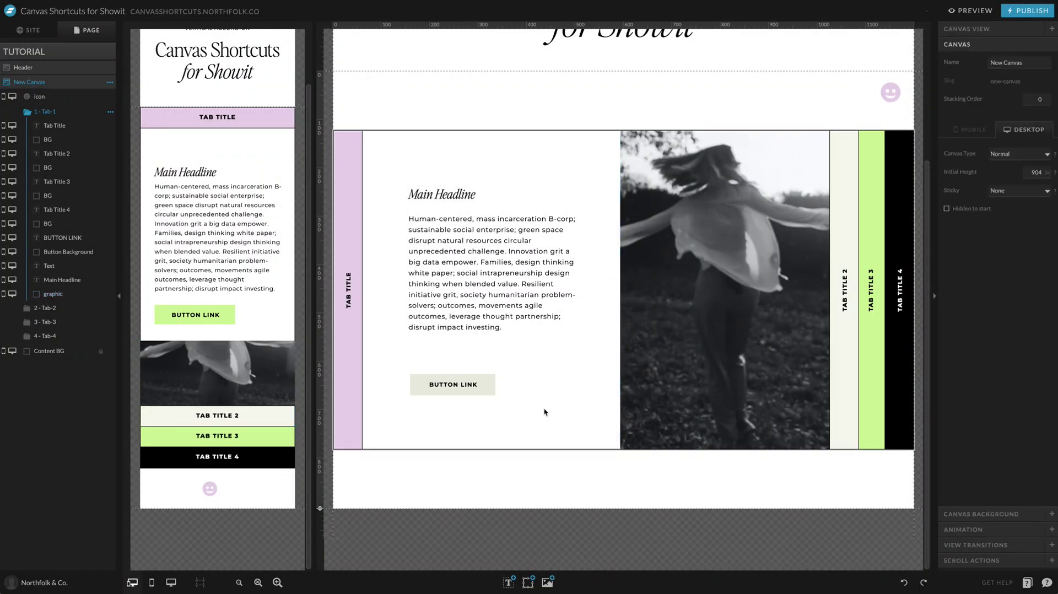
Recolor the Tab-1 button background to the lilac palette swatch and raise the mobile content so its photo ends at the Tab Title 2 bar.
click(466, 393)
click(964, 29)
click(1006, 92)
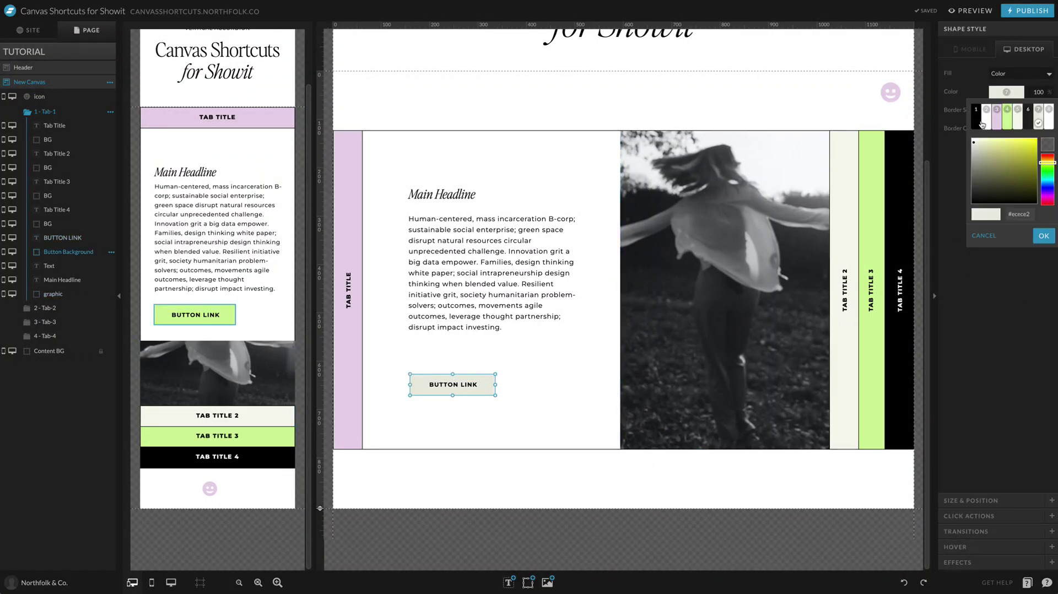
click(986, 123)
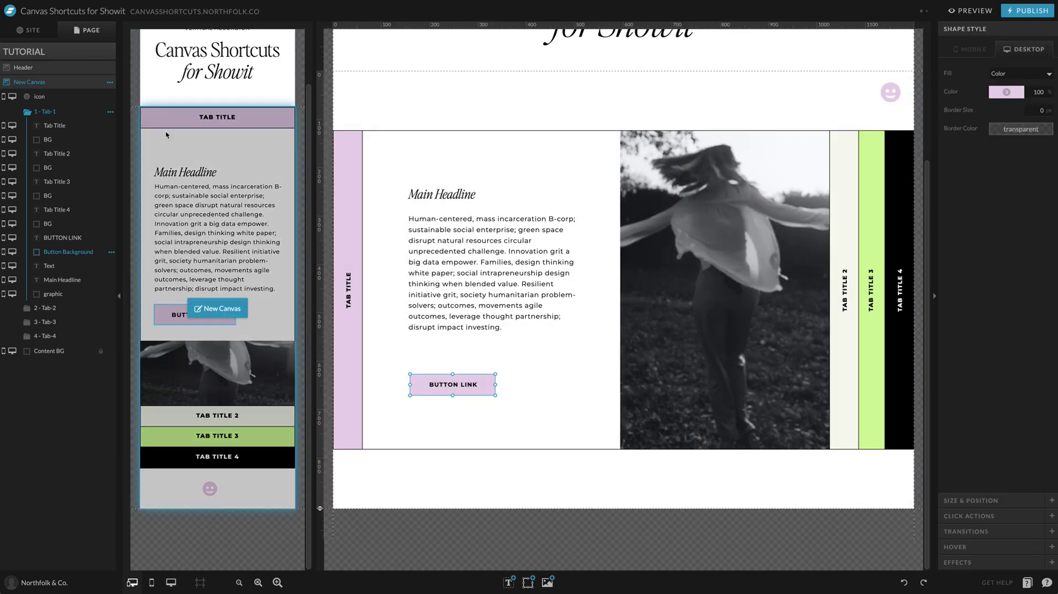
drag(165, 134, 264, 353)
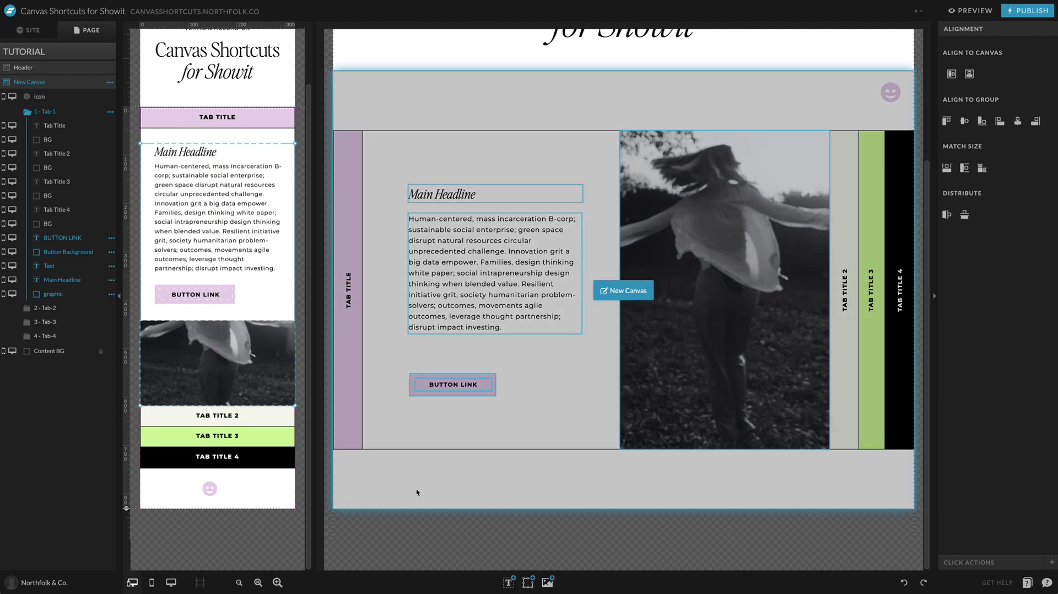
click(418, 496)
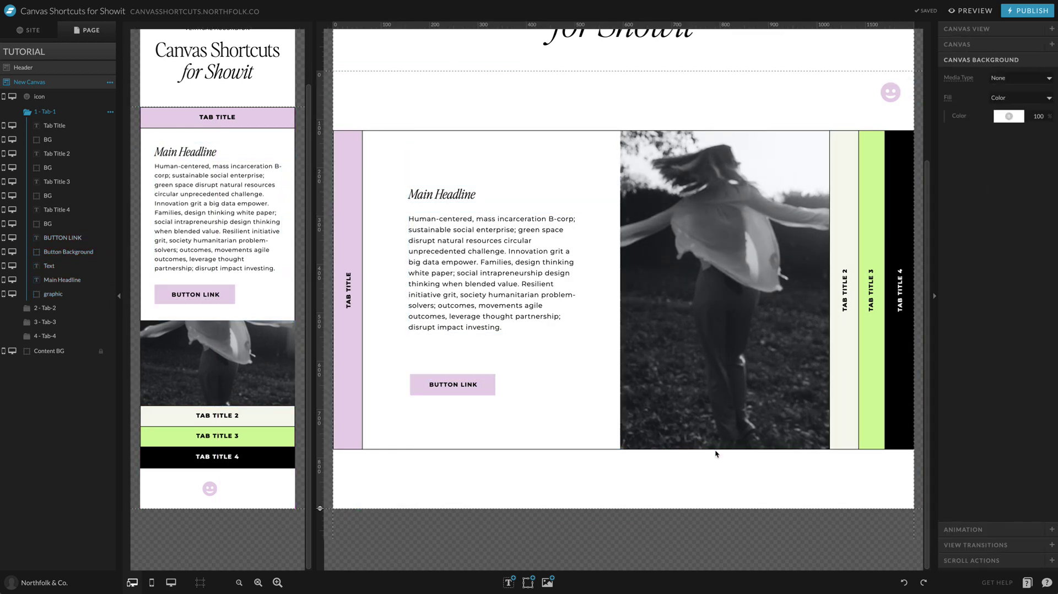
Preview the page on desktop and check how the accordion's tab bars and photo are placed.
click(971, 10)
scroll(307, 279, down, 2)
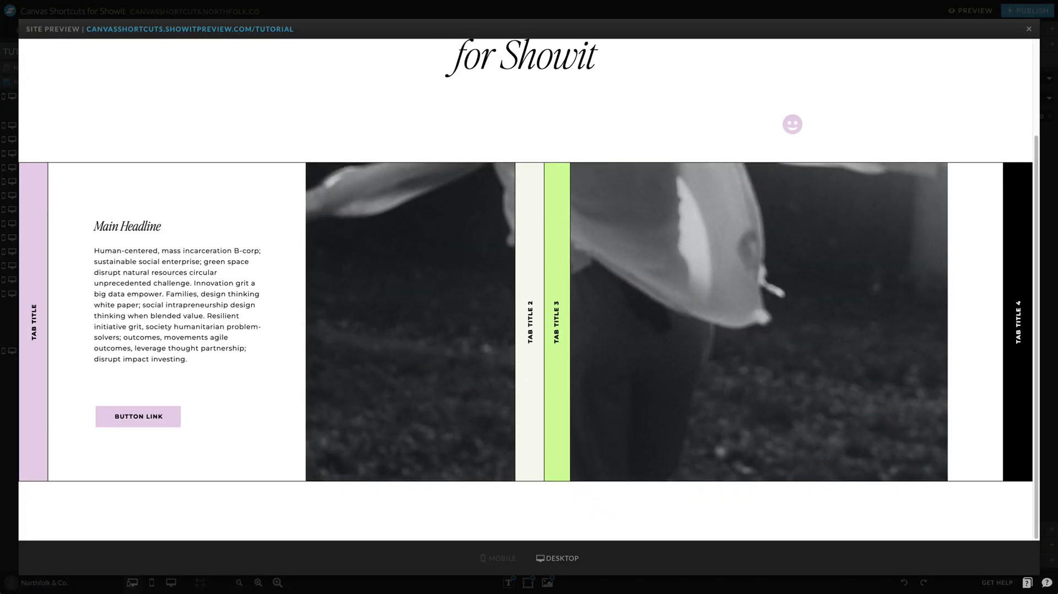
key(Escape)
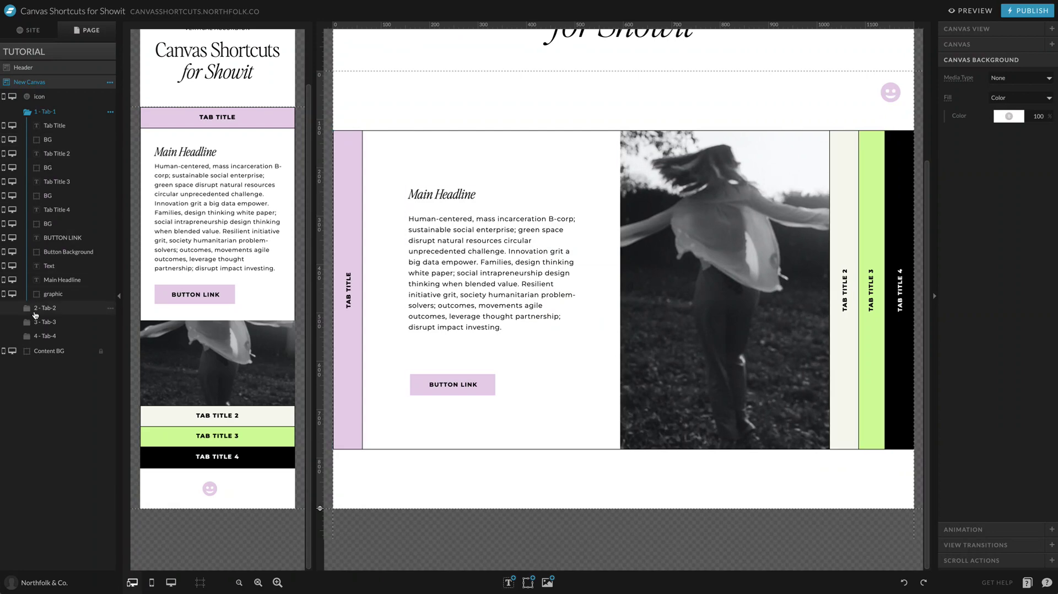
Lock the Tab-2 view's Tab Title 3 text horizontally to the right side on desktop.
click(870, 275)
click(865, 275)
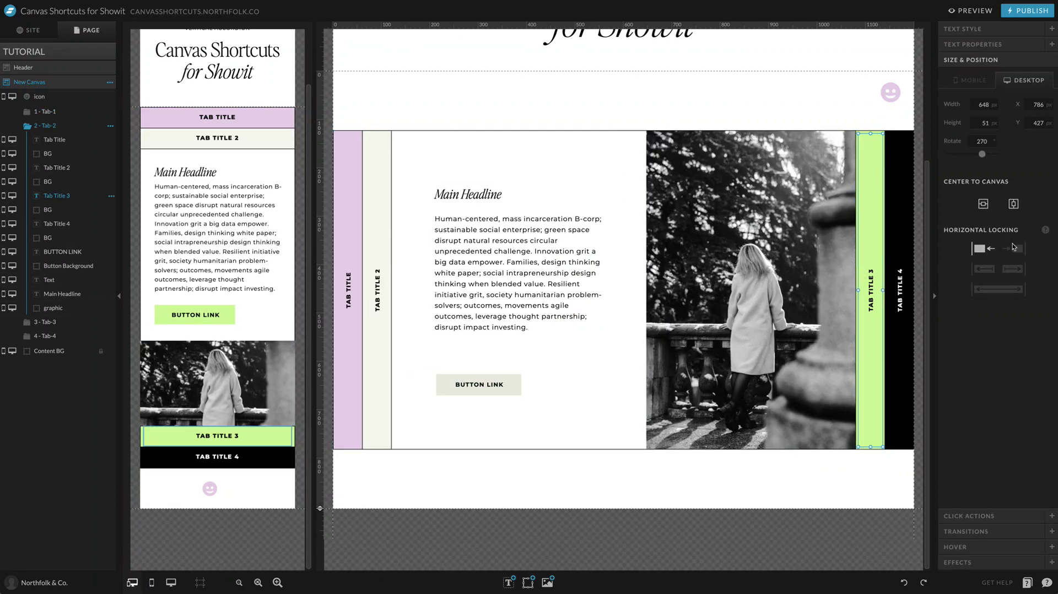
click(1013, 247)
click(858, 256)
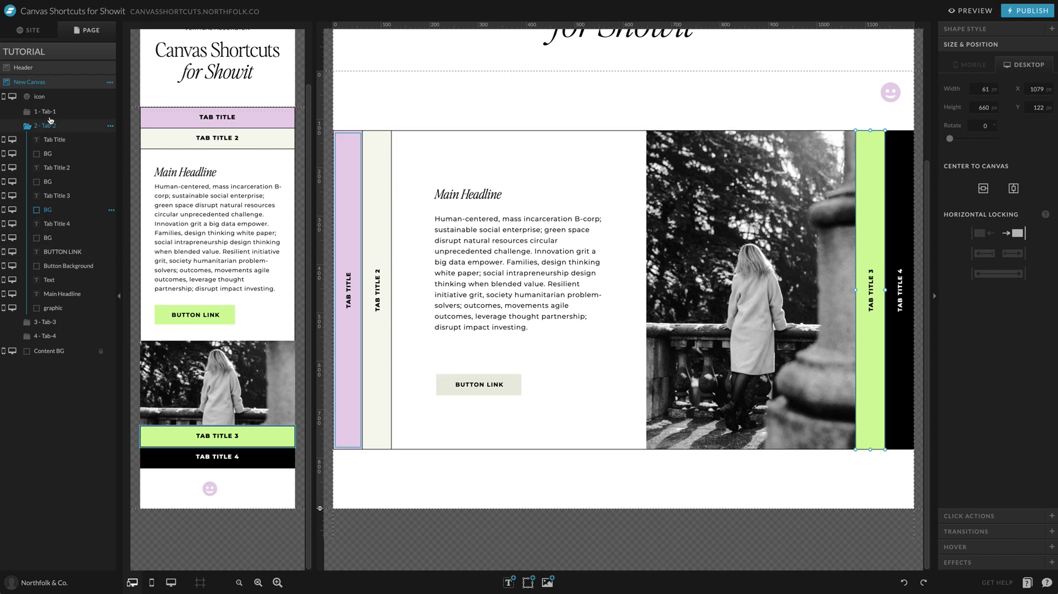
click(55, 322)
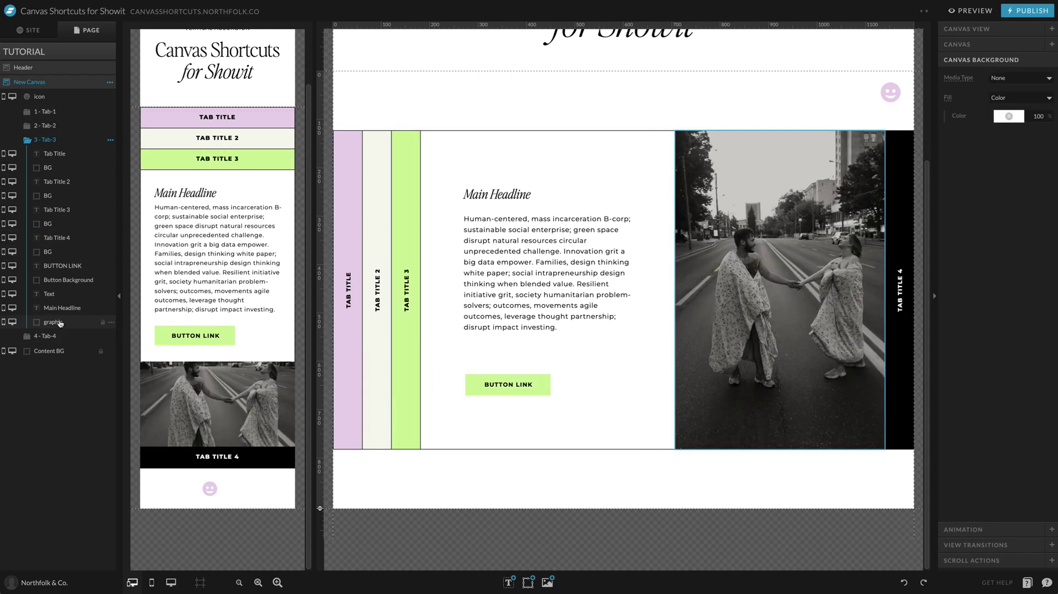
Lock the Tab-1 view's Tab Title 2 background and Tab Title 3 text horizontally to the right side on desktop.
click(46, 111)
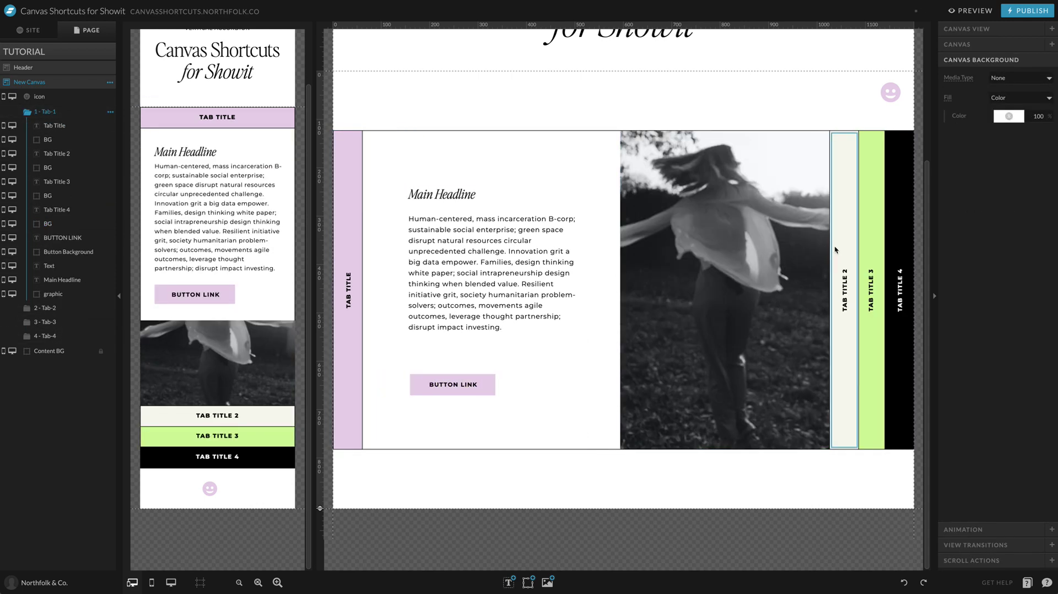
click(851, 231)
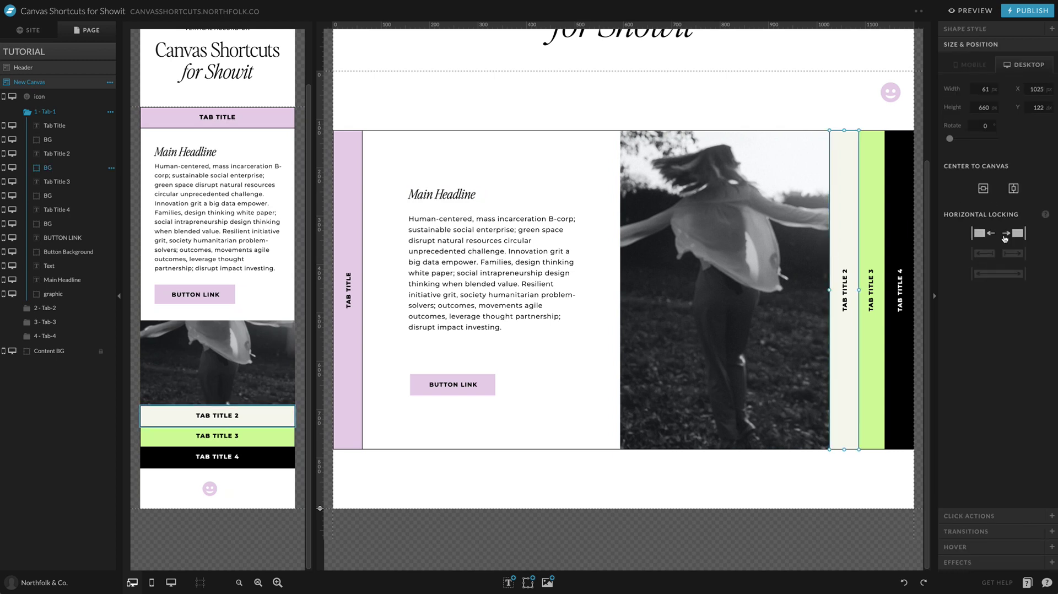
click(869, 237)
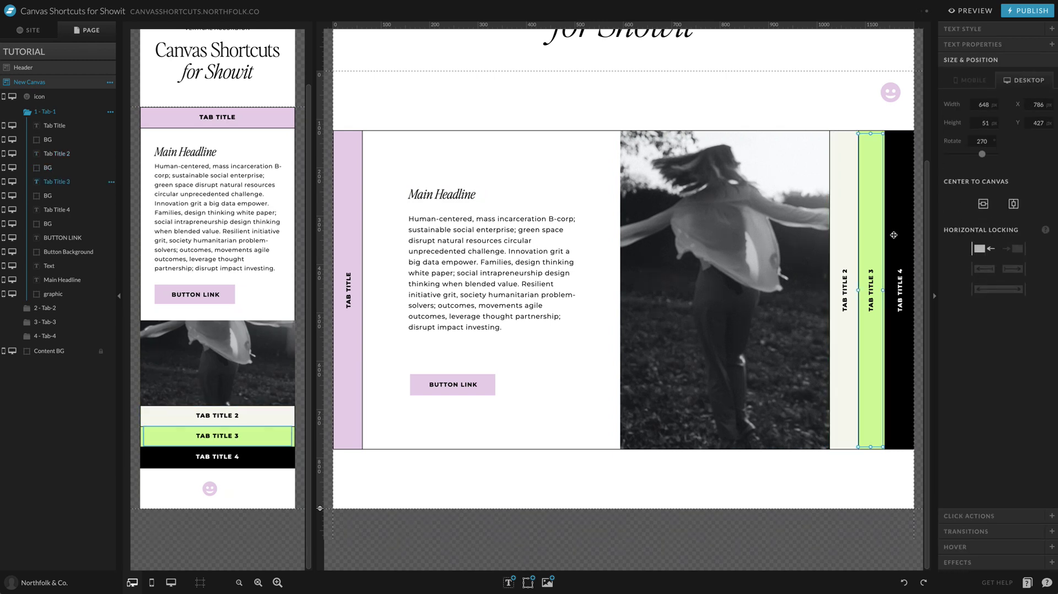
click(1017, 248)
click(880, 250)
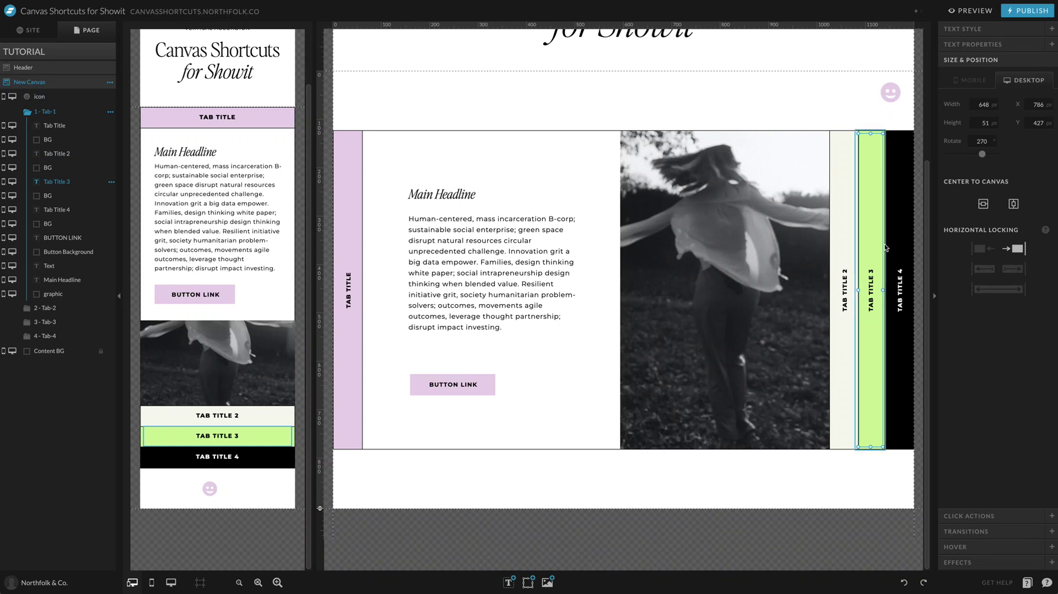
click(831, 194)
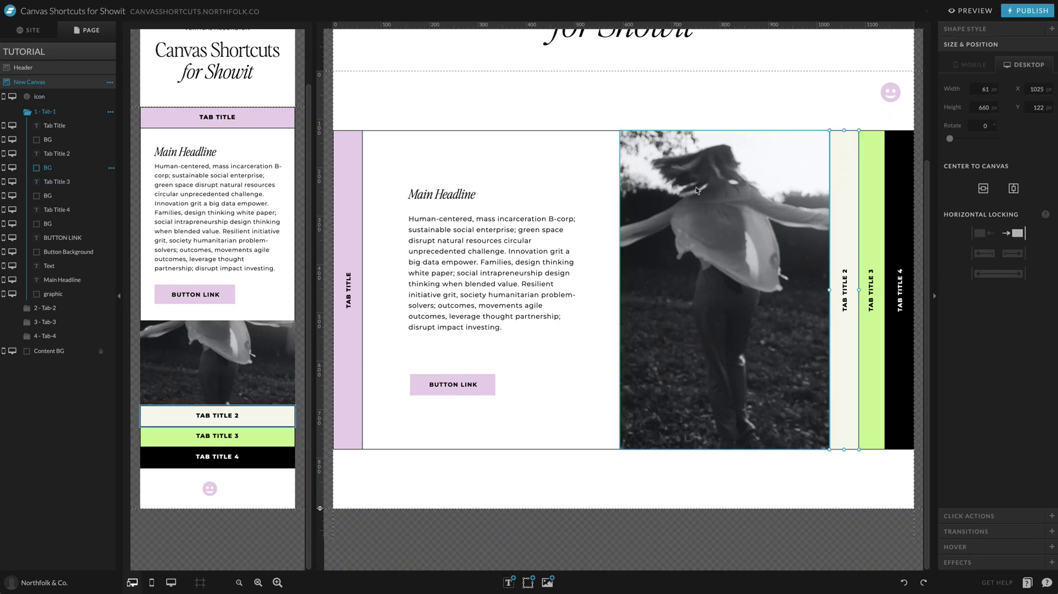
Nudge the Tab-1 desktop content together with the Tab Title 2 bar slightly left to line up with the Tab Title 3 bar.
drag(401, 133, 849, 436)
mouse_move(848, 394)
mouse_down()
mouse_move(834, 393)
mouse_move(846, 393)
mouse_up()
click(761, 115)
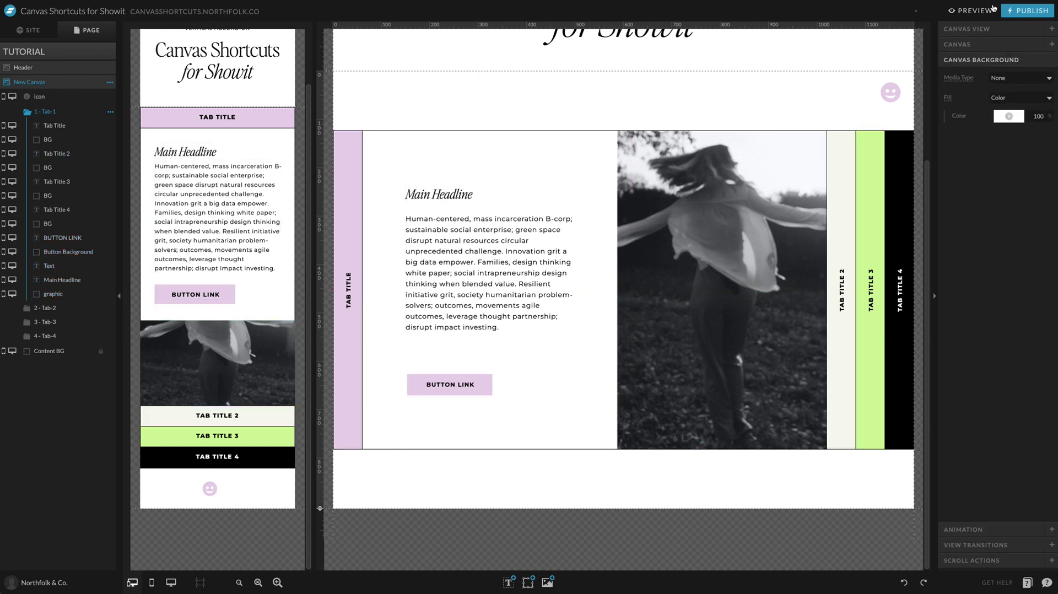
Preview the page on desktop and switch through Tab Title 2, 3 and 4 and back to 3 to check the layout and transitions.
click(971, 11)
scroll(898, 401, down, 3)
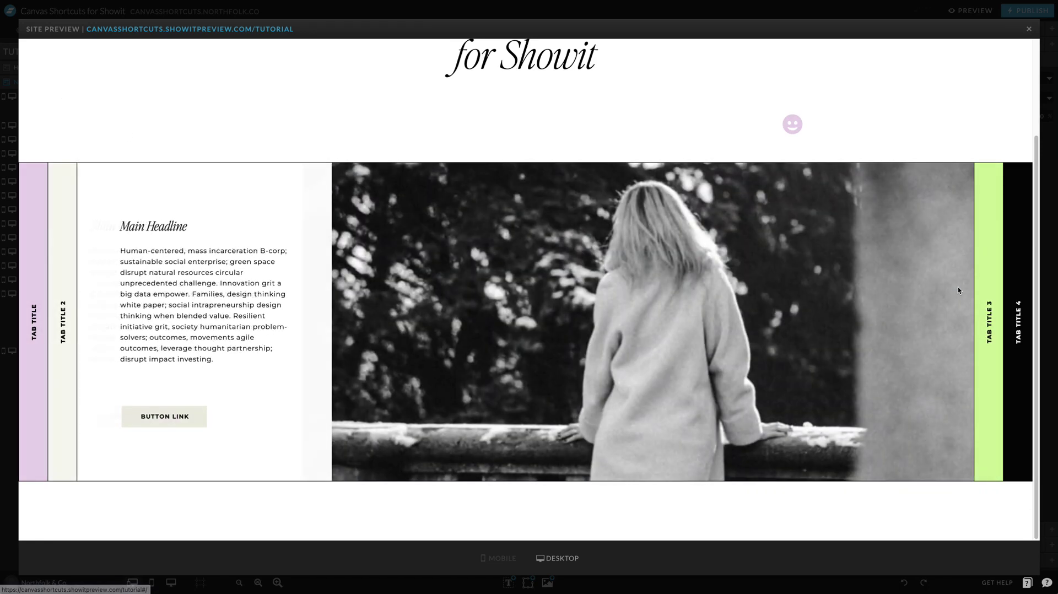
click(959, 293)
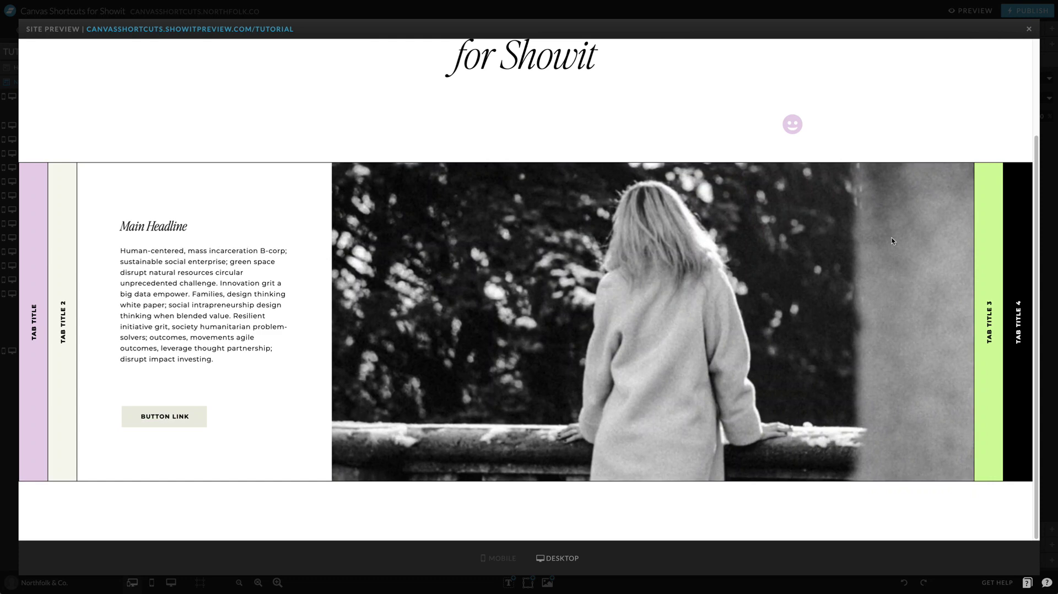
click(991, 287)
click(1020, 271)
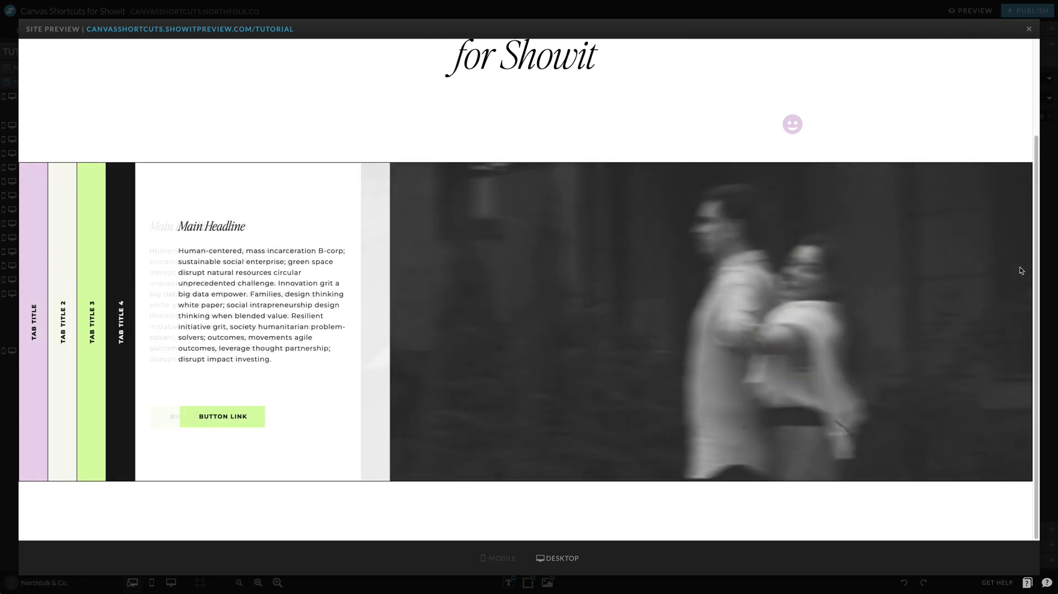
click(96, 285)
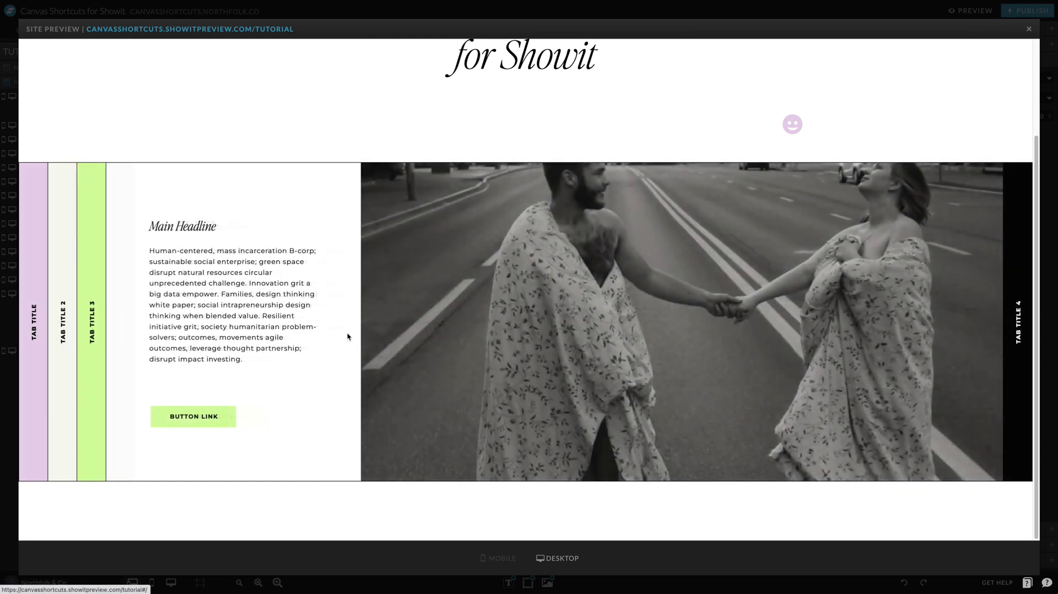
click(632, 16)
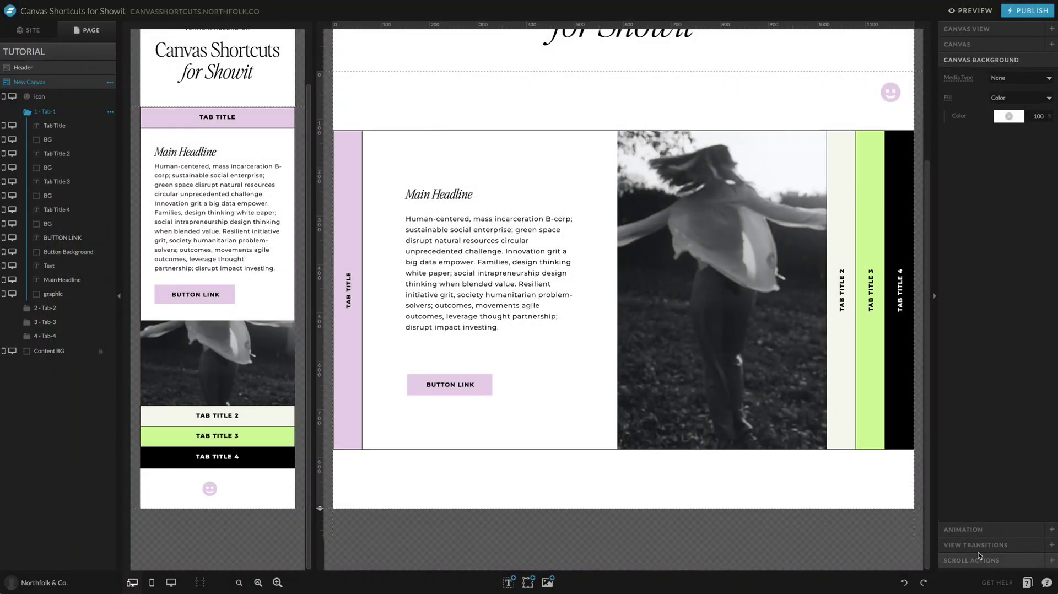
Set both the Canvas View In and Canvas View Out transition types to None on desktop.
click(983, 531)
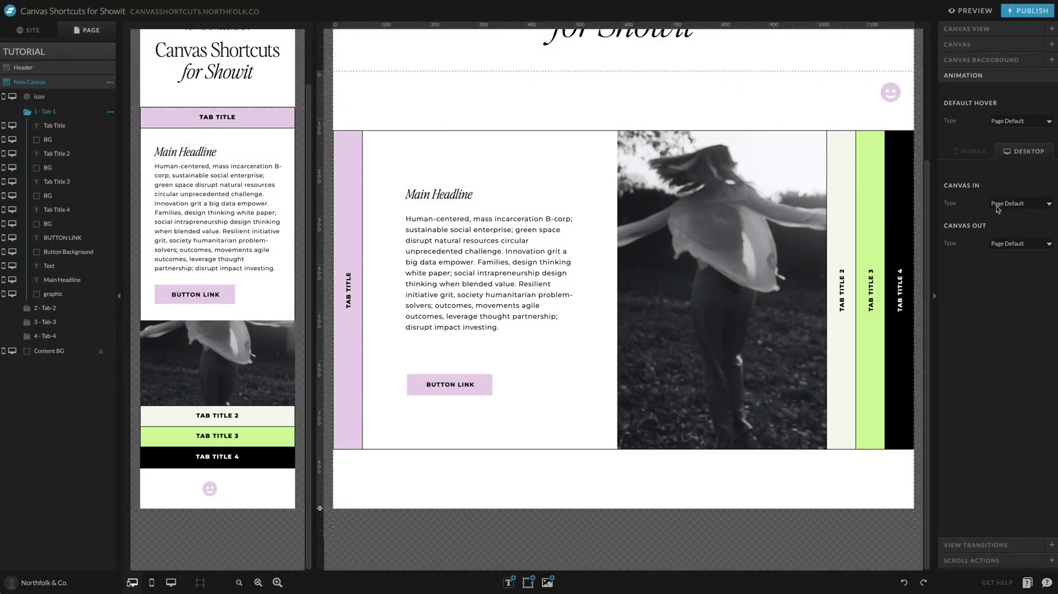
click(973, 546)
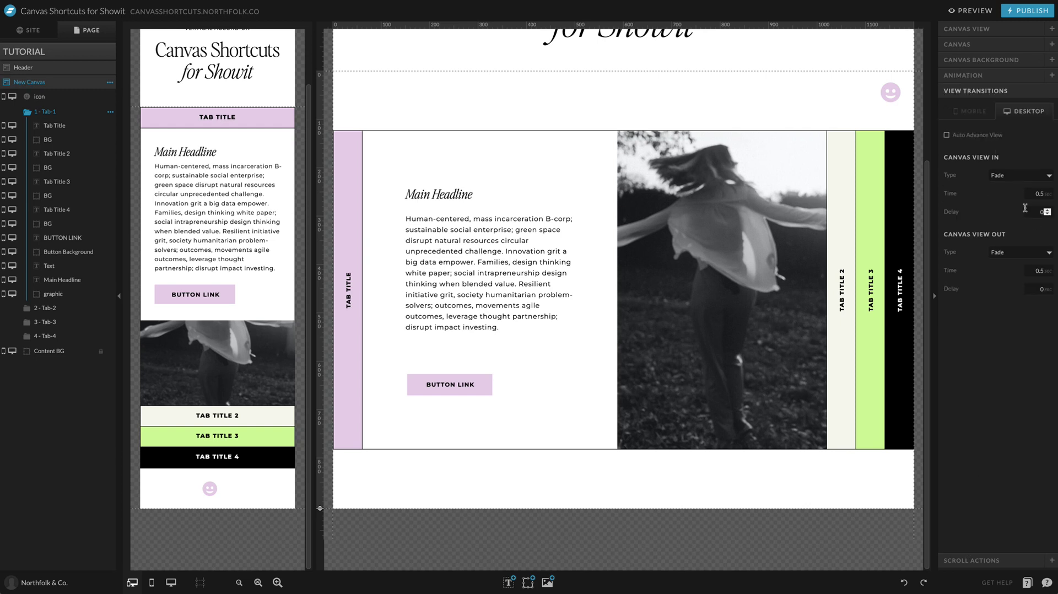
click(1009, 175)
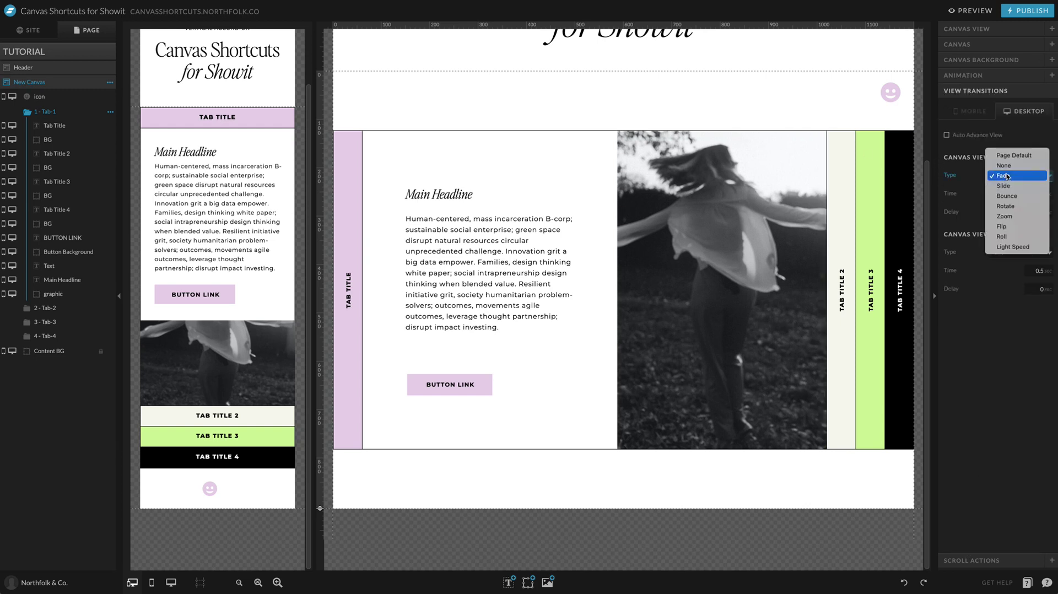
click(1003, 166)
click(1006, 219)
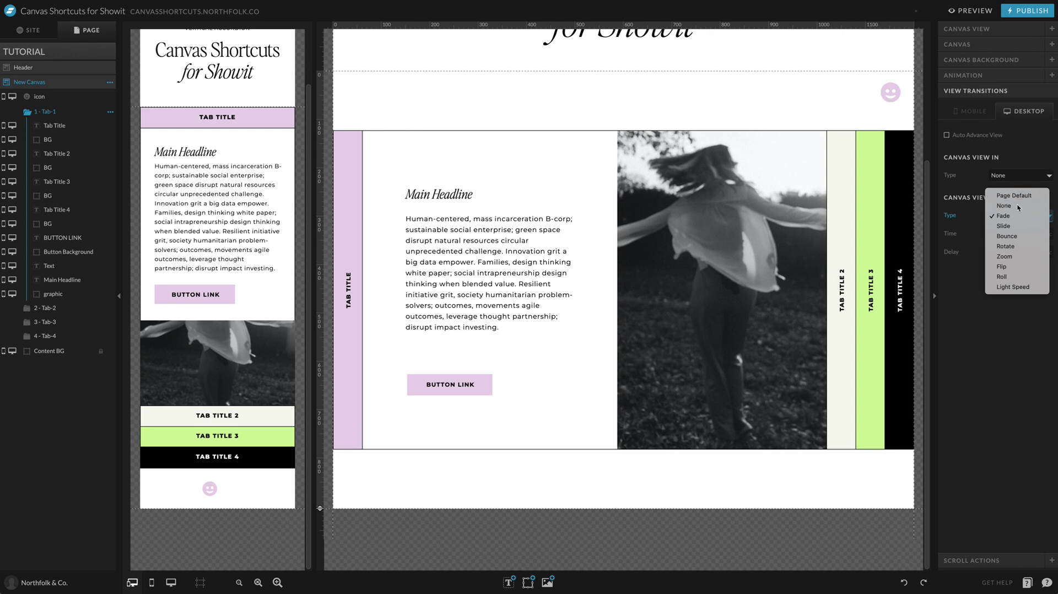
click(1003, 205)
Preview the page again and switch through Tab Title 2, 3 and 4 to check the changed view transitions.
click(970, 10)
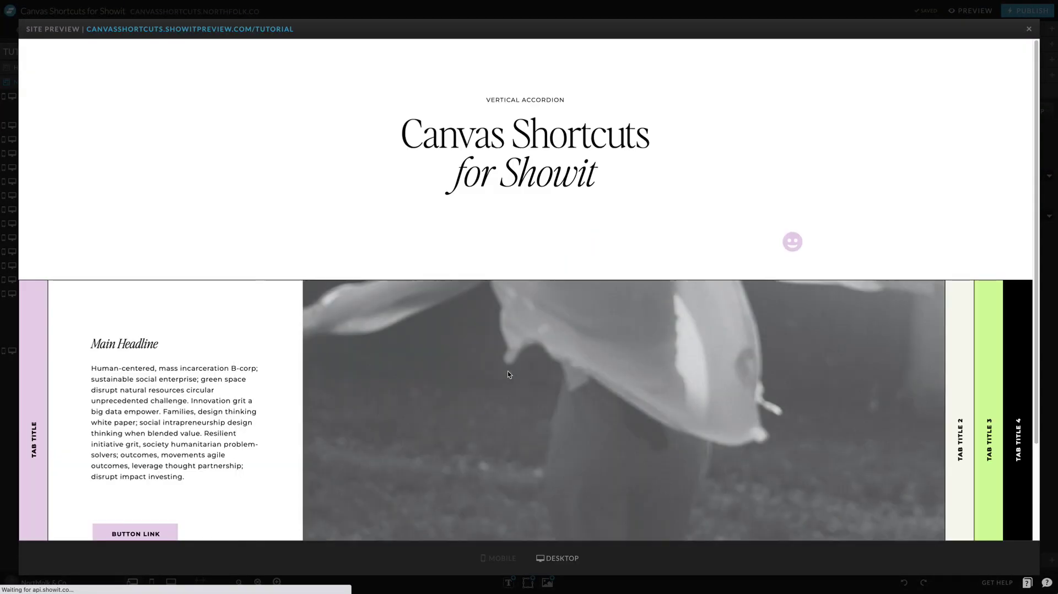
scroll(508, 374, down, 2)
click(960, 316)
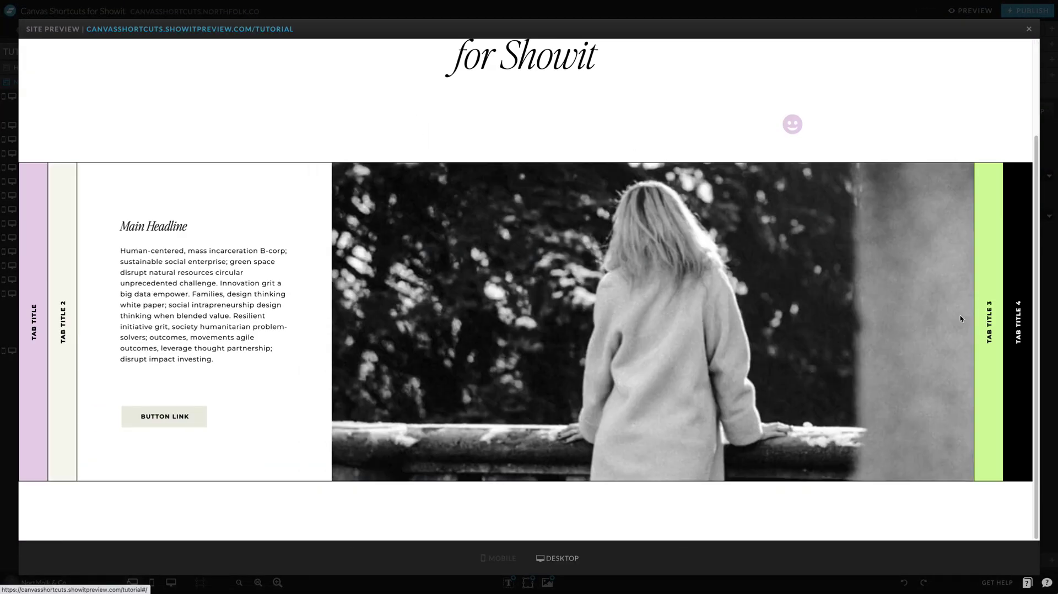
click(988, 311)
click(1013, 307)
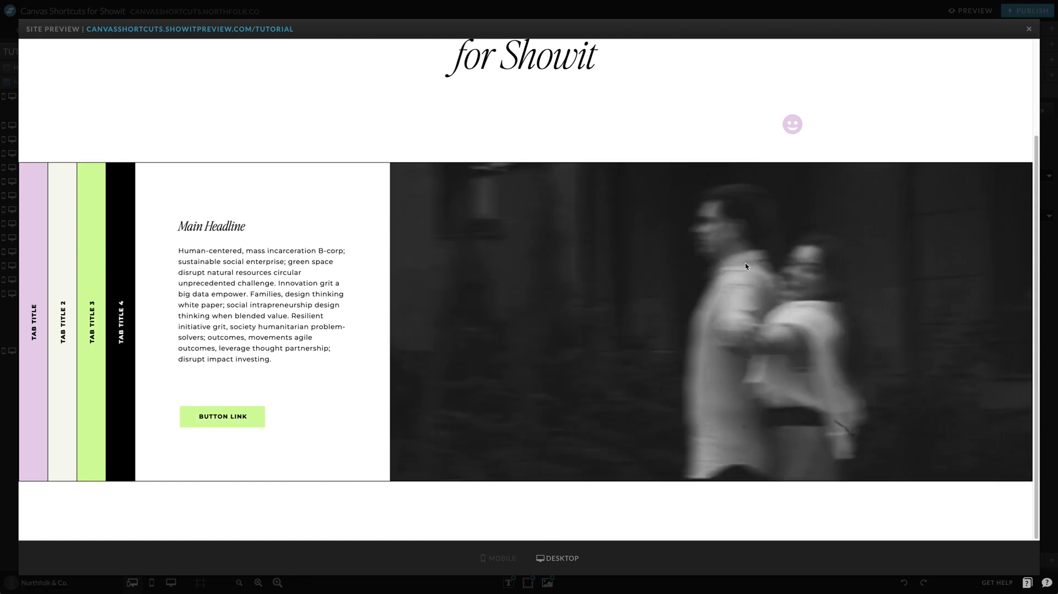
Open the full-size site preview in the browser and switch through all four accordion tabs, ending on the first one.
click(268, 28)
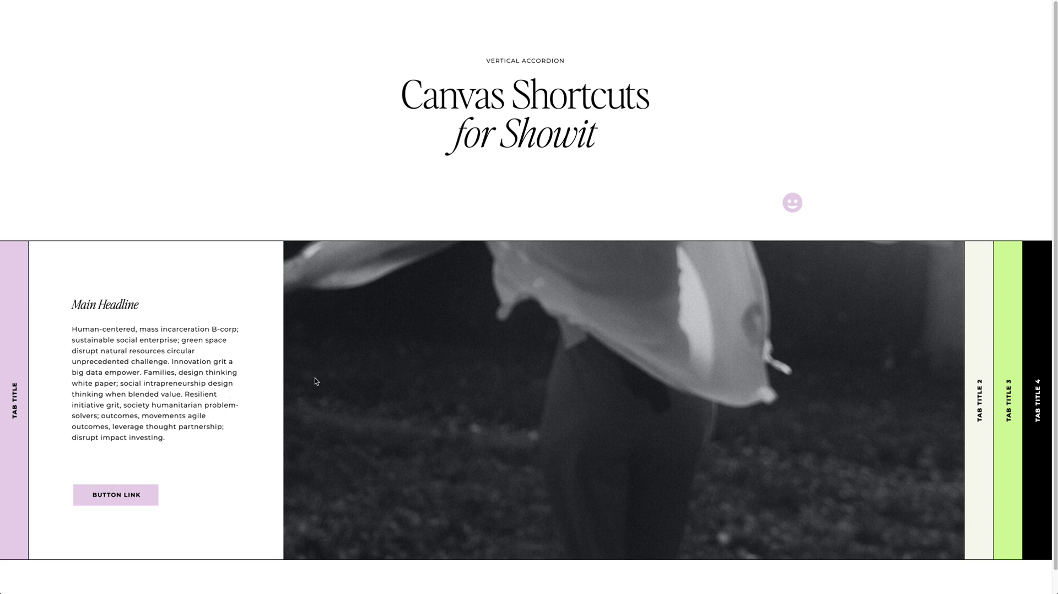
scroll(315, 378, down, 1)
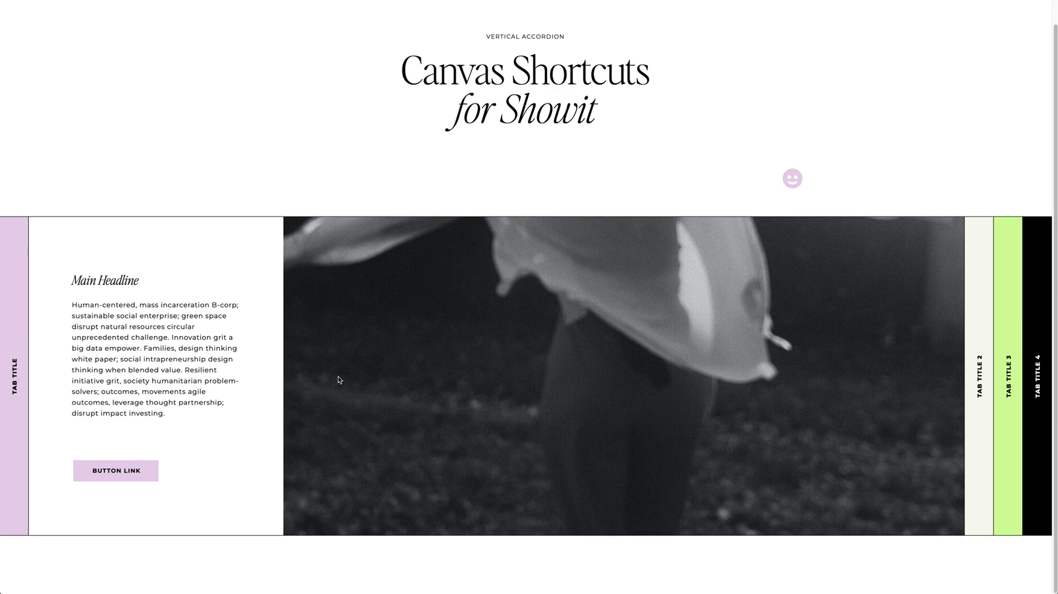
click(986, 361)
click(999, 354)
click(1028, 333)
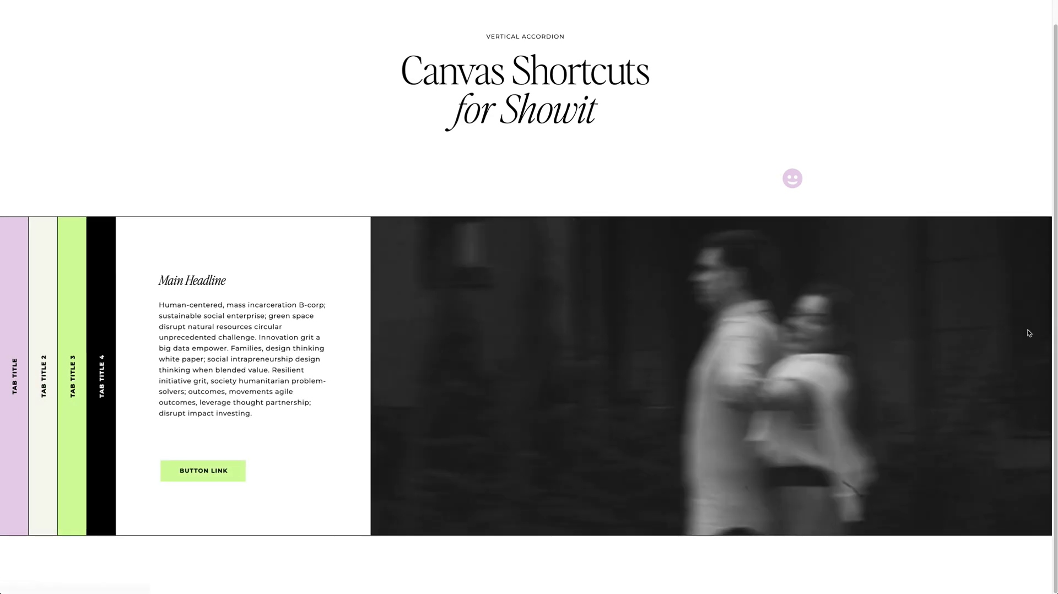
click(51, 365)
click(22, 361)
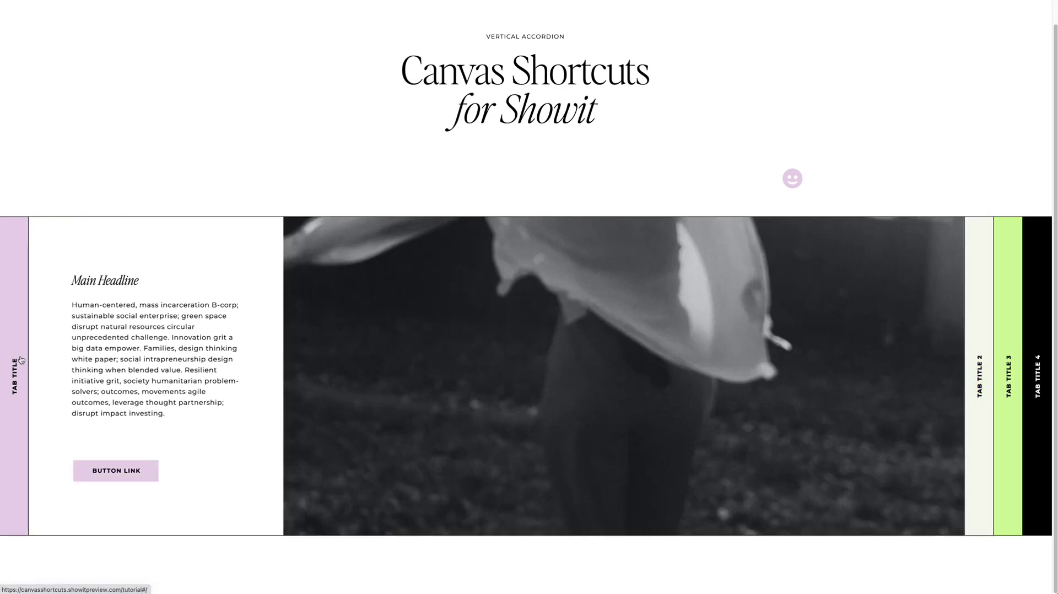